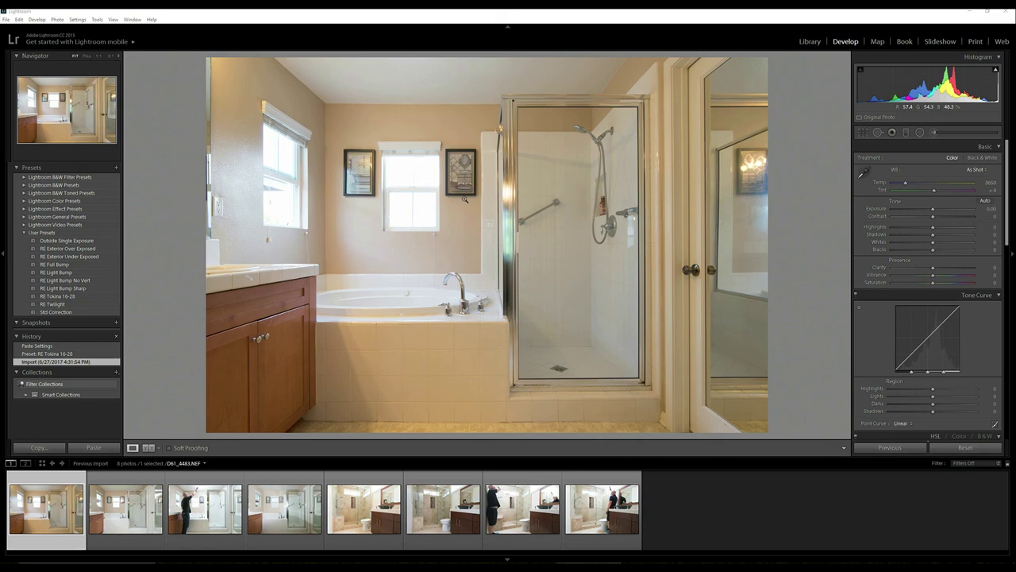
Compare the bathroom brackets, then apply the RE Tokina 16-28 preset to D61_4483.
{"action": "left_click", "coordinate": [143, 523]}
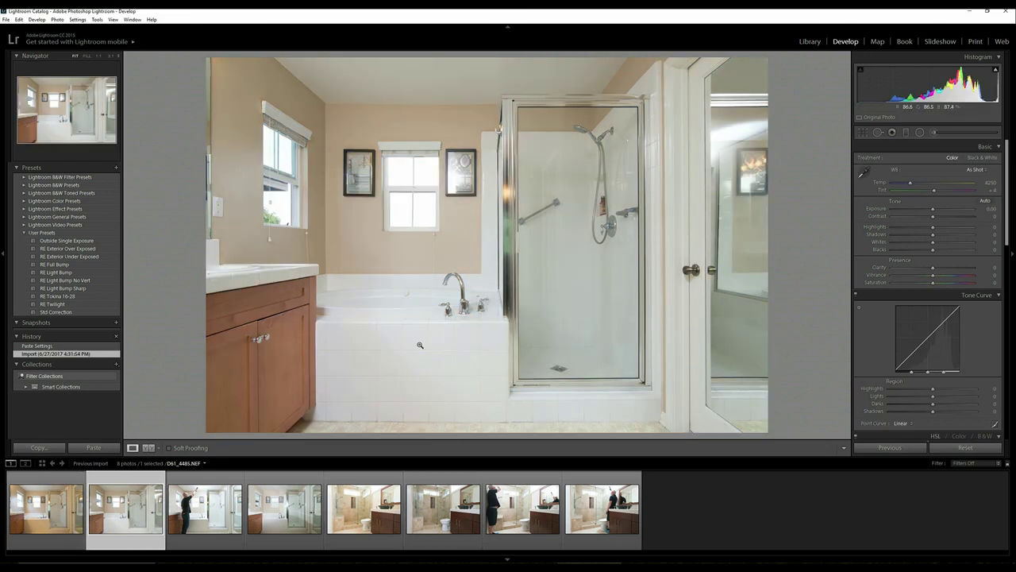
{"action": "left_click", "coordinate": [32, 510]}
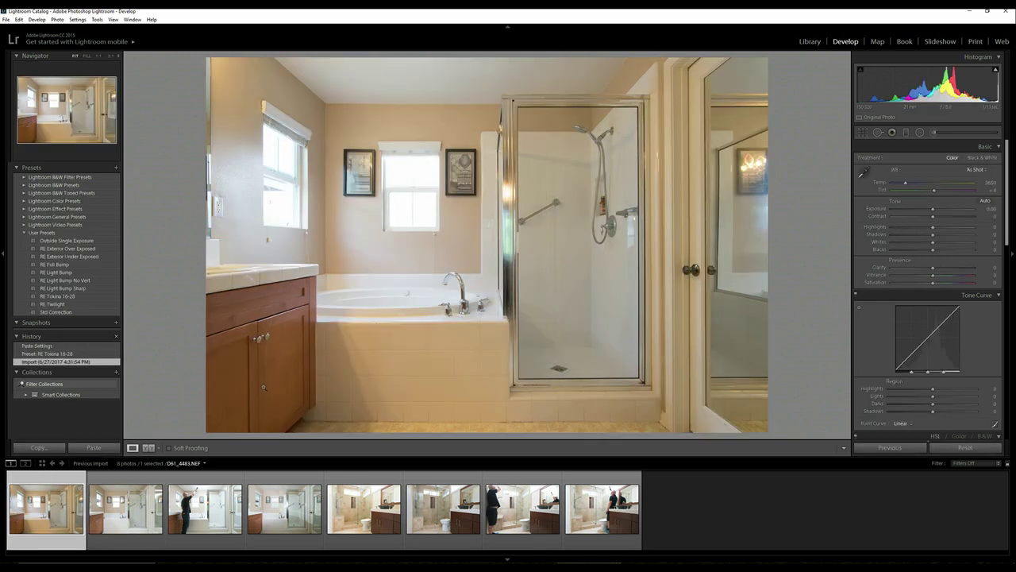
{"action": "key", "text": "Right"}
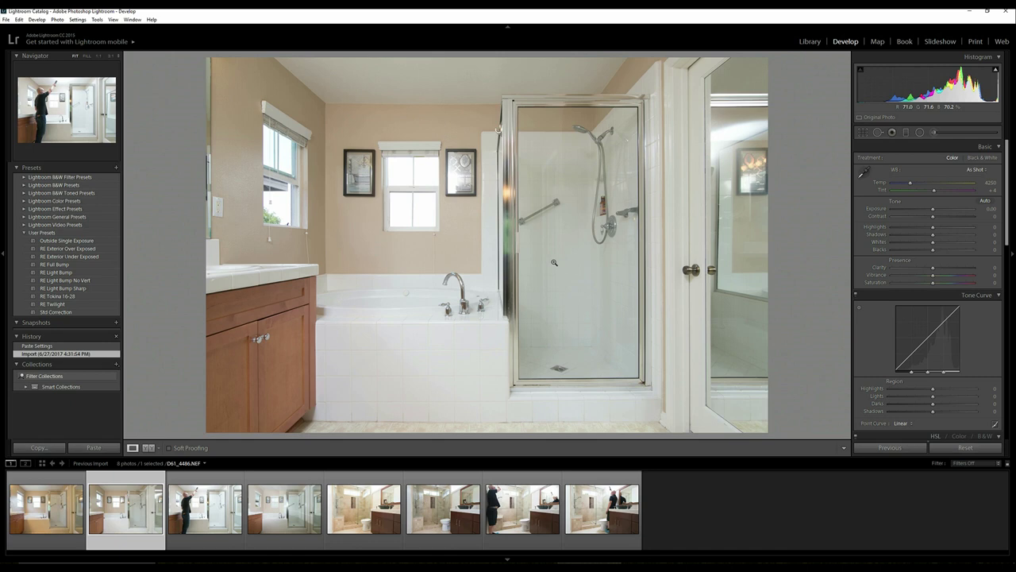
{"action": "left_click", "coordinate": [202, 521]}
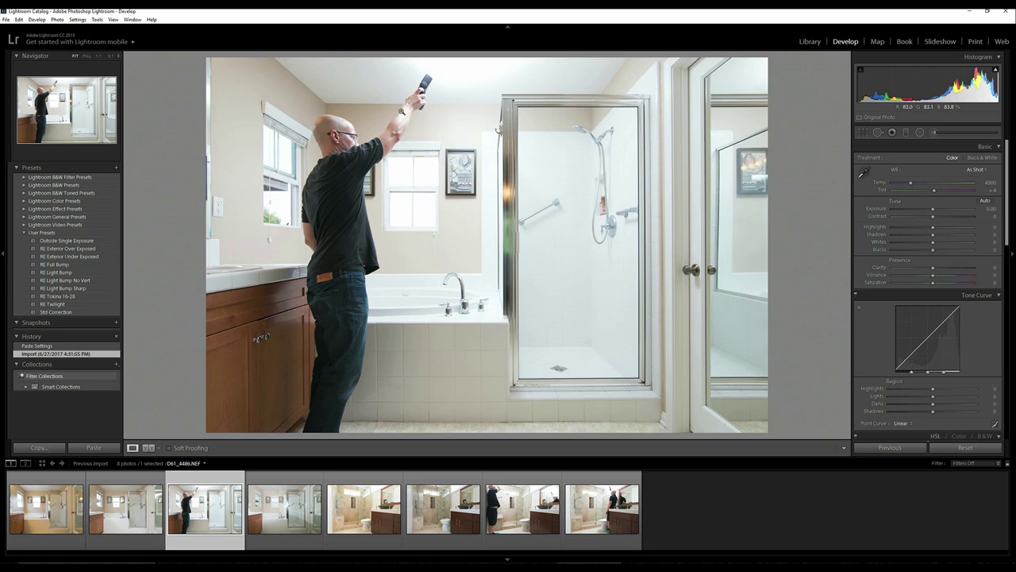
{"action": "left_click", "coordinate": [63, 508]}
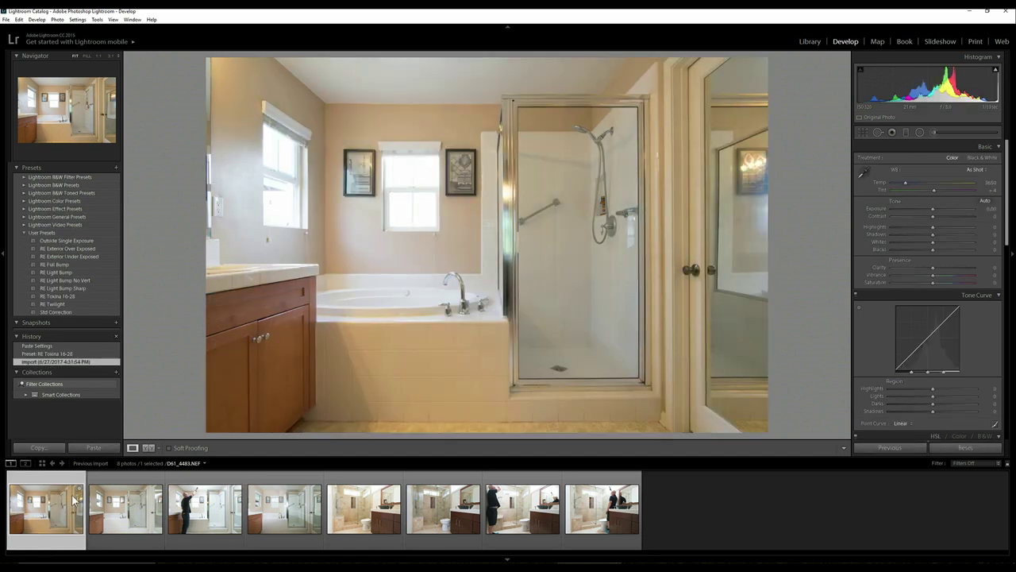
{"action": "left_click", "coordinate": [69, 295]}
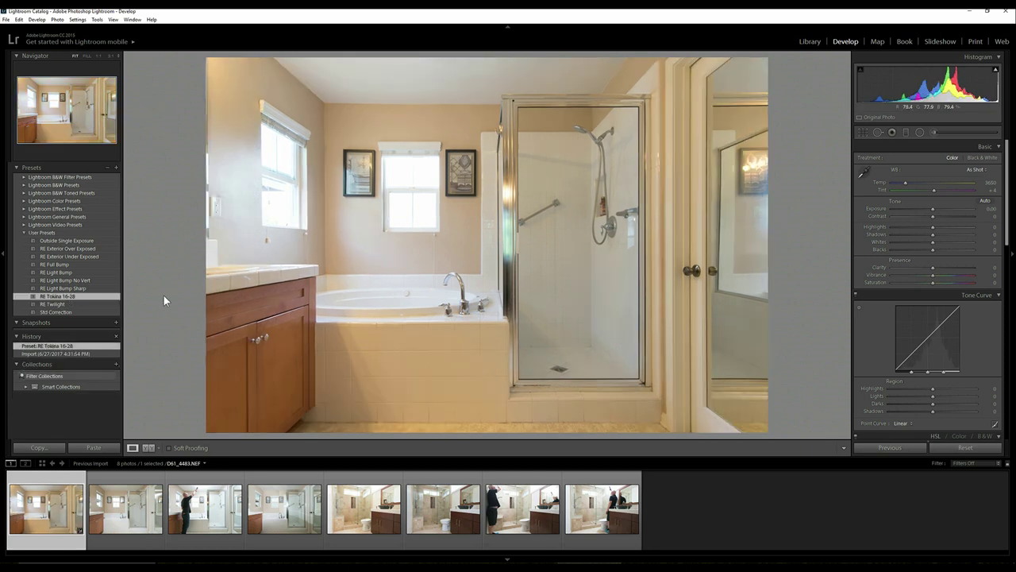
Copy D61_4483's develop settings without White Balance, undoing a trial exposure nudge.
{"action": "right_click", "coordinate": [43, 513]}
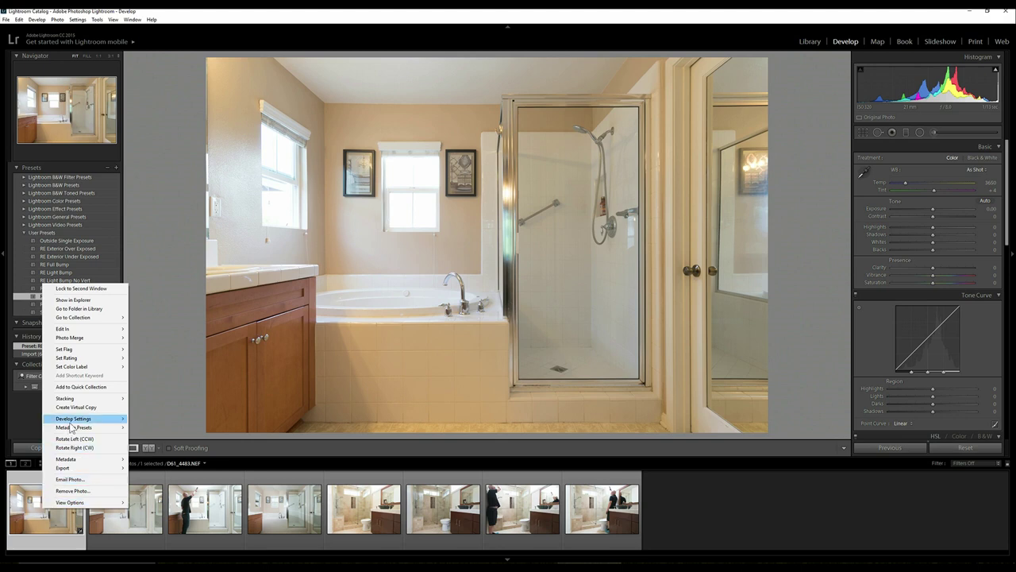
{"action": "mouse_move", "coordinate": [73, 418]}
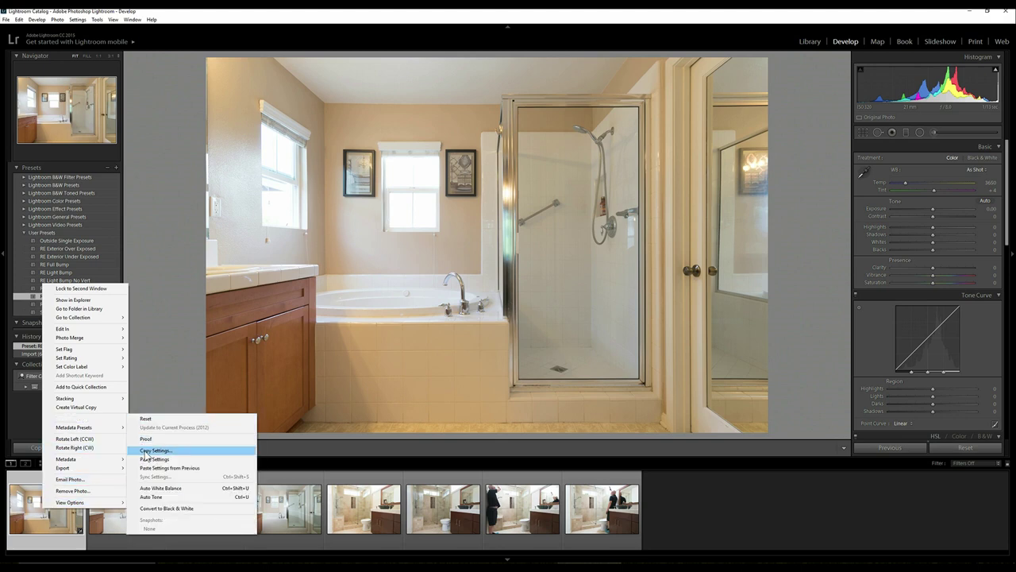
{"action": "left_click", "coordinate": [145, 450]}
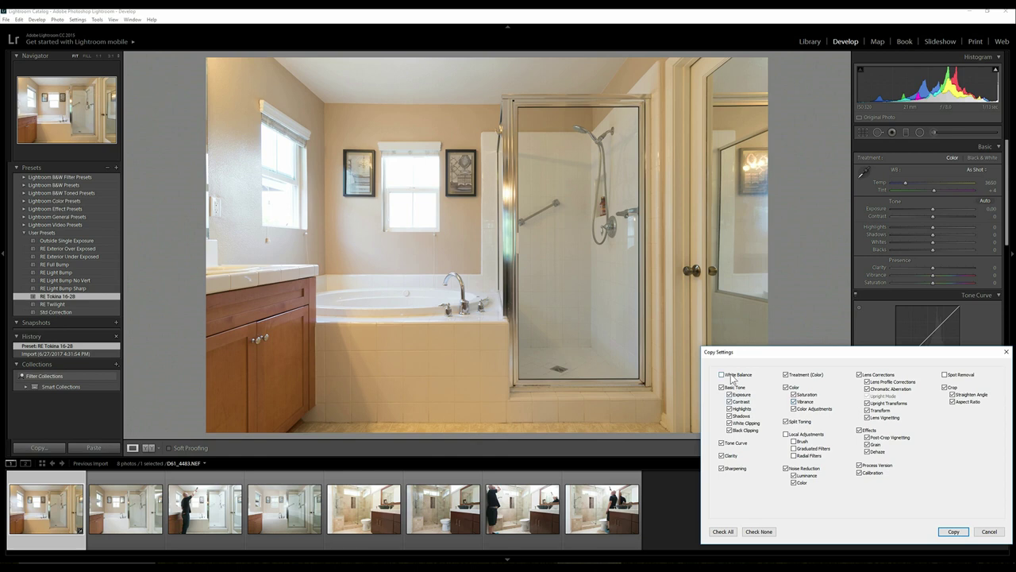
{"action": "left_click", "coordinate": [953, 532]}
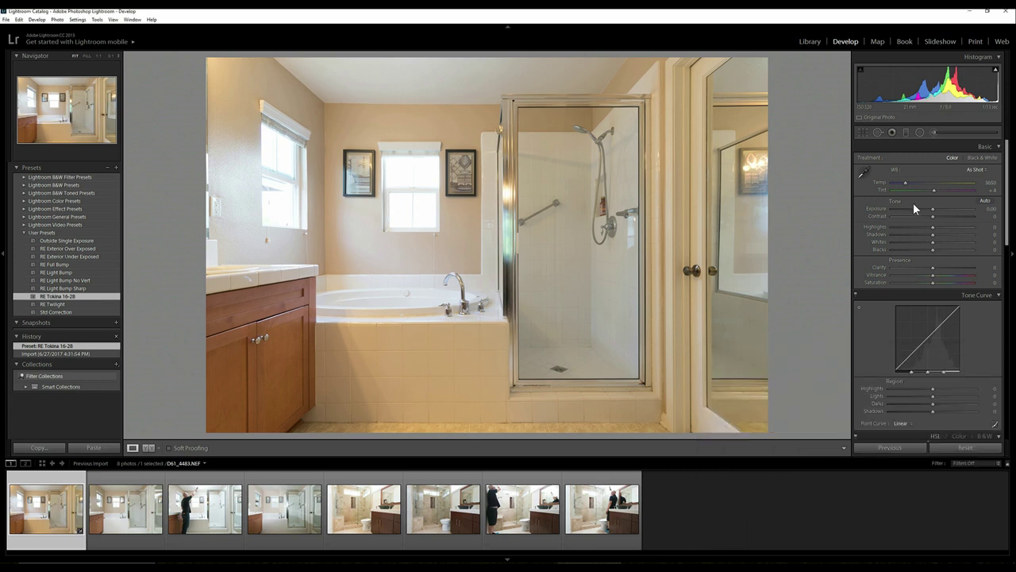
{"action": "left_click_drag", "start_coordinate": [932, 208], "coordinate": [934, 207]}
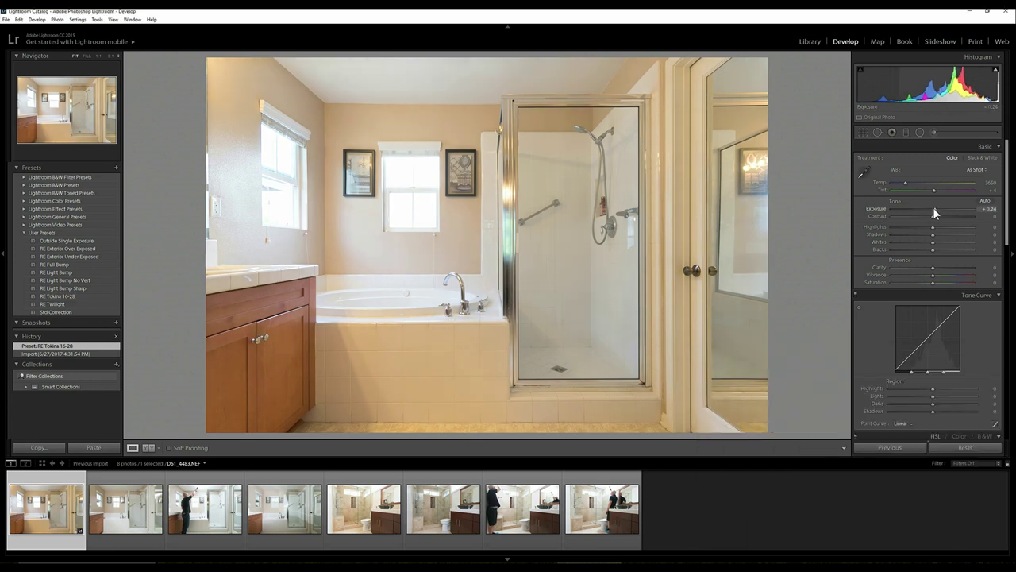
{"action": "key", "text": "ctrl+z"}
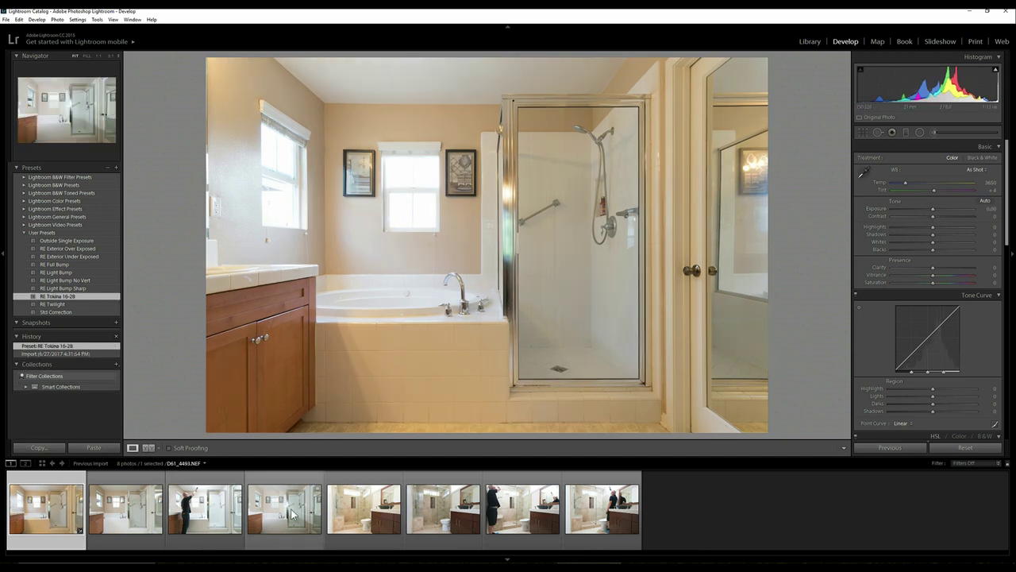
Review D61_4485, 4486 and 4493, then paste the copied develop settings onto all four brackets.
{"action": "left_click", "coordinate": [161, 512]}
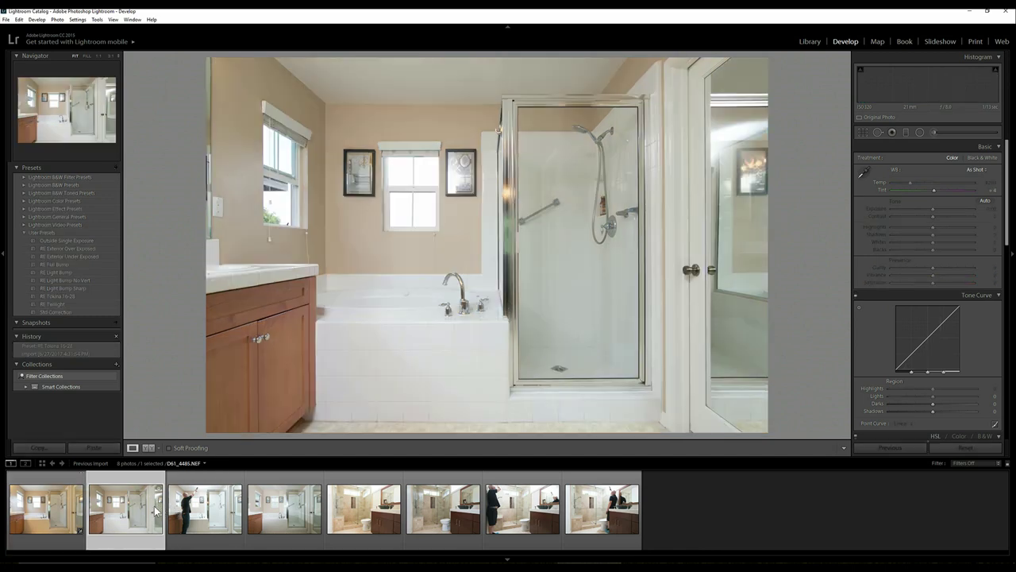
{"action": "left_click", "coordinate": [205, 512]}
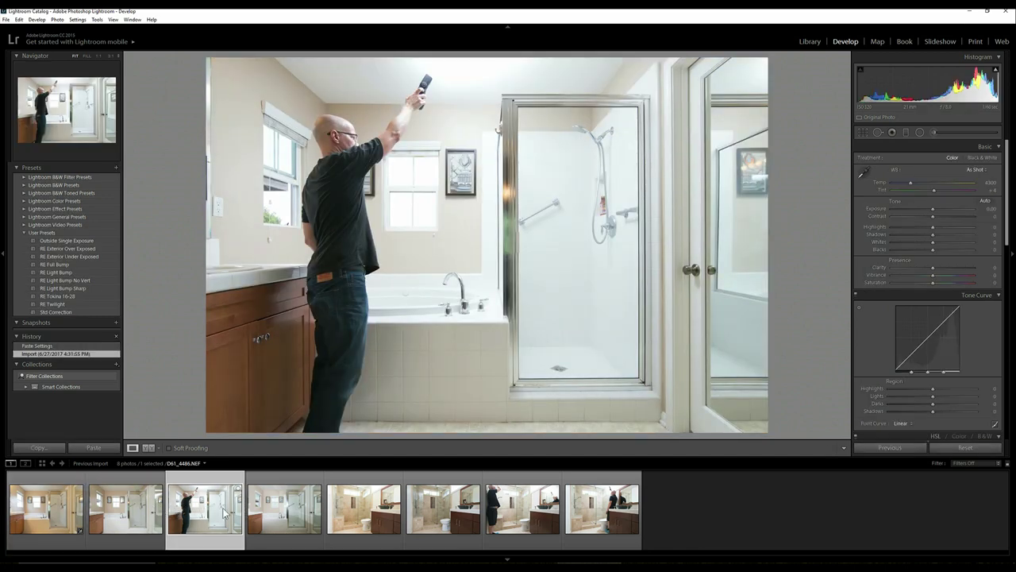
{"action": "left_click", "coordinate": [286, 514]}
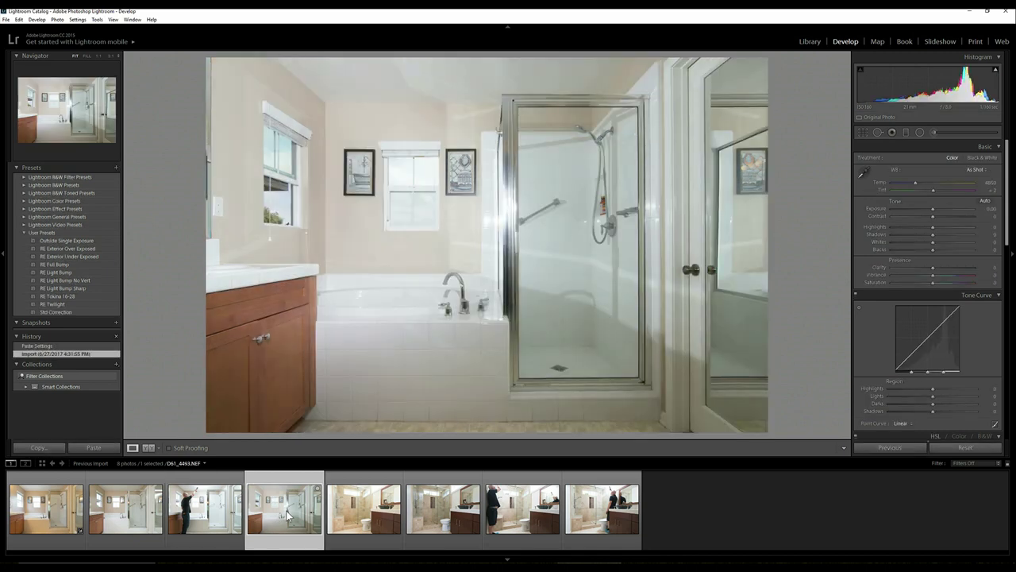
{"action": "left_click", "coordinate": [54, 507], "text": "shift"}
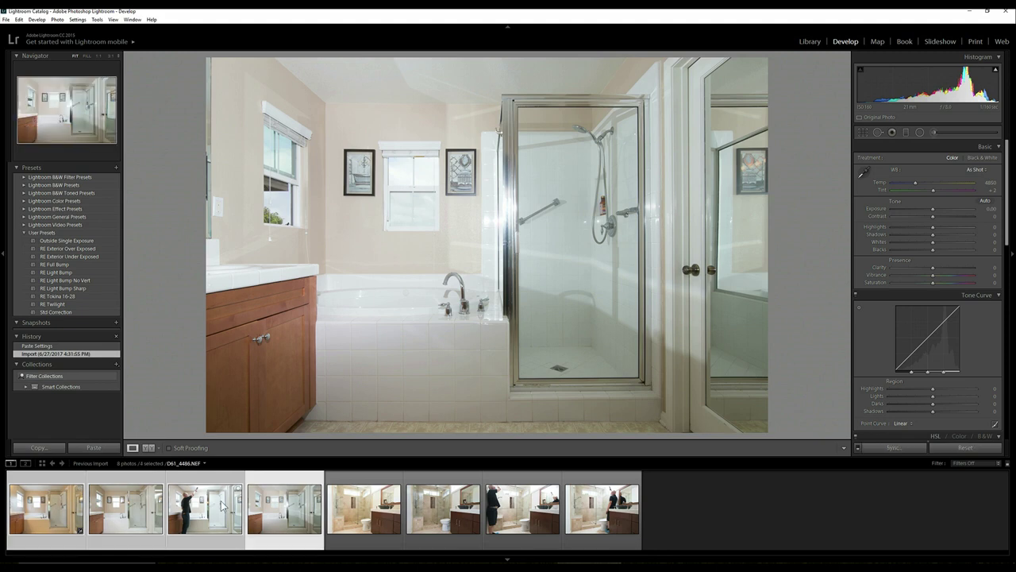
{"action": "right_click", "coordinate": [117, 497]}
{"action": "mouse_move", "coordinate": [162, 403]}
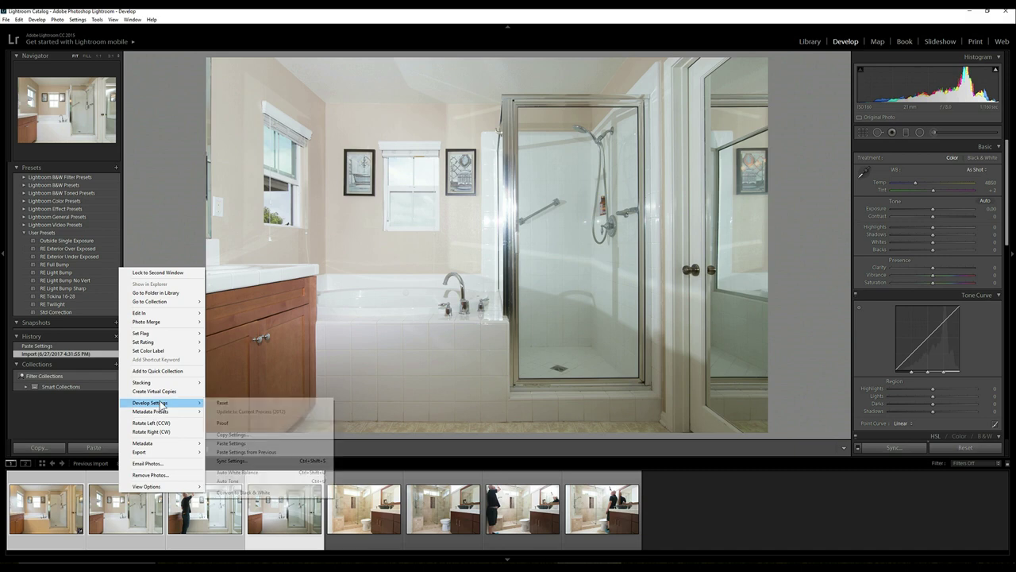
{"action": "left_click", "coordinate": [228, 442]}
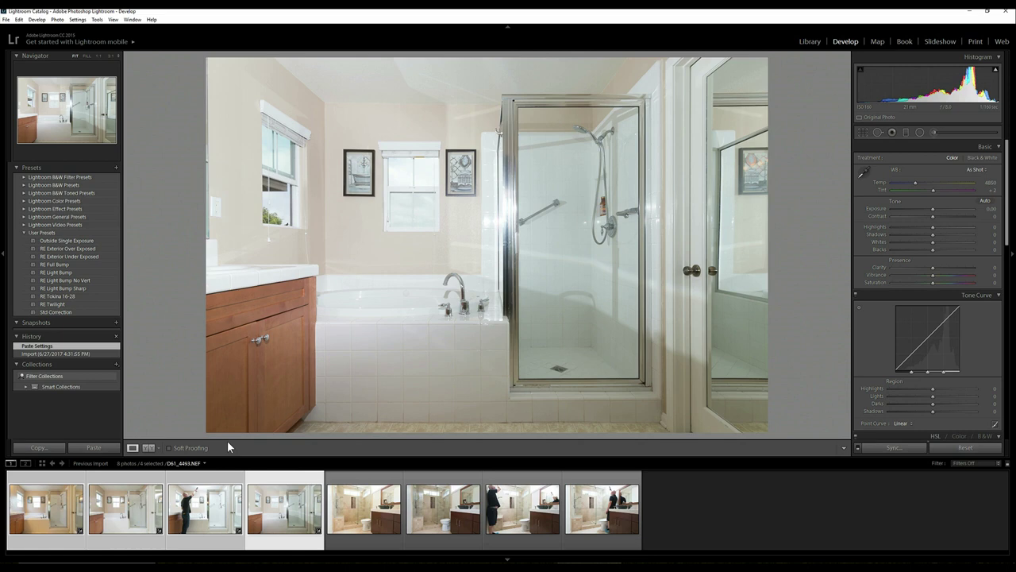
{"action": "right_click", "coordinate": [200, 516]}
{"action": "mouse_move", "coordinate": [227, 433]}
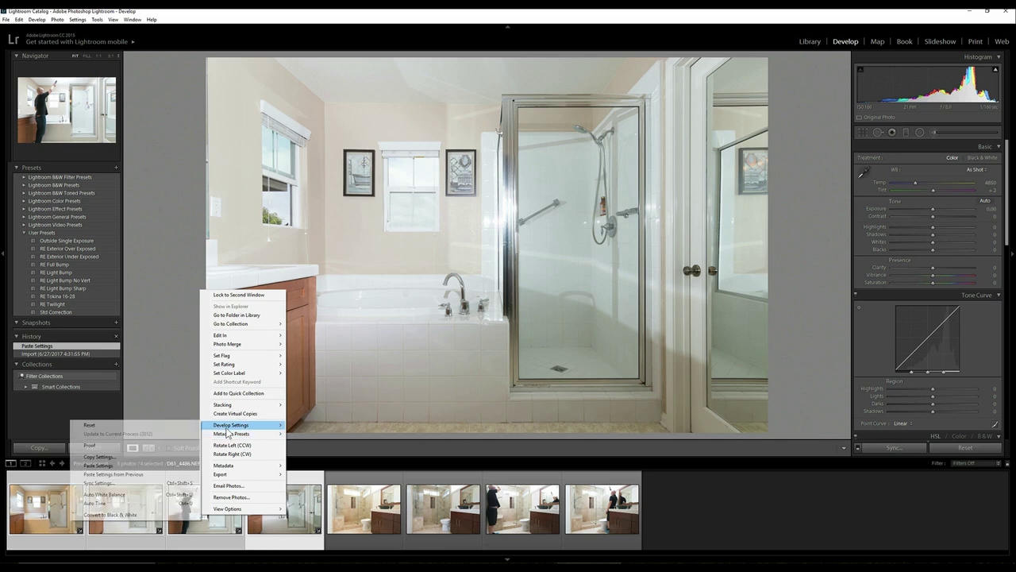
{"action": "left_click", "coordinate": [162, 466]}
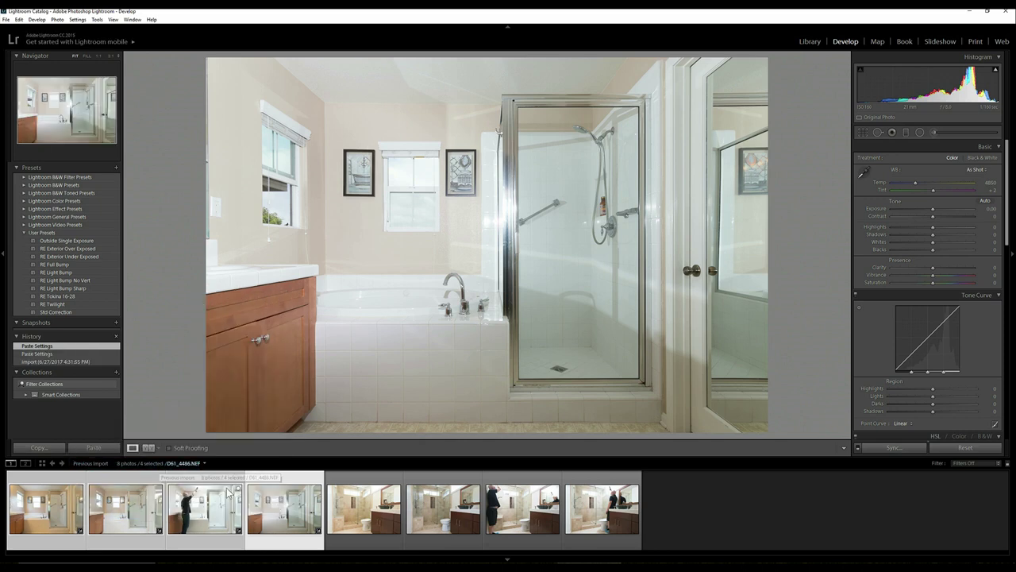
Open the four selected brackets as layers in one Photoshop document.
{"action": "right_click", "coordinate": [269, 515]}
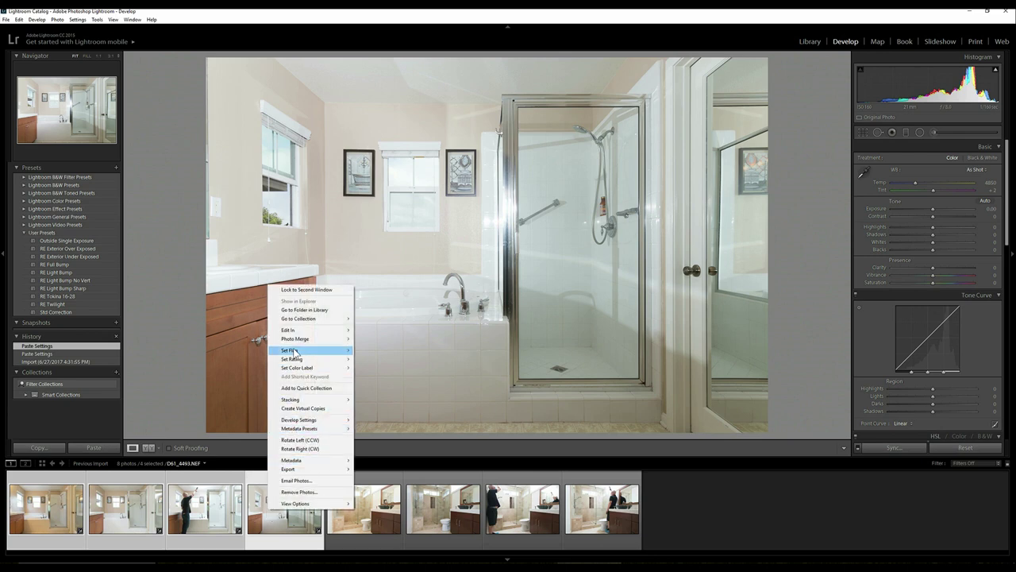
{"action": "mouse_move", "coordinate": [291, 332]}
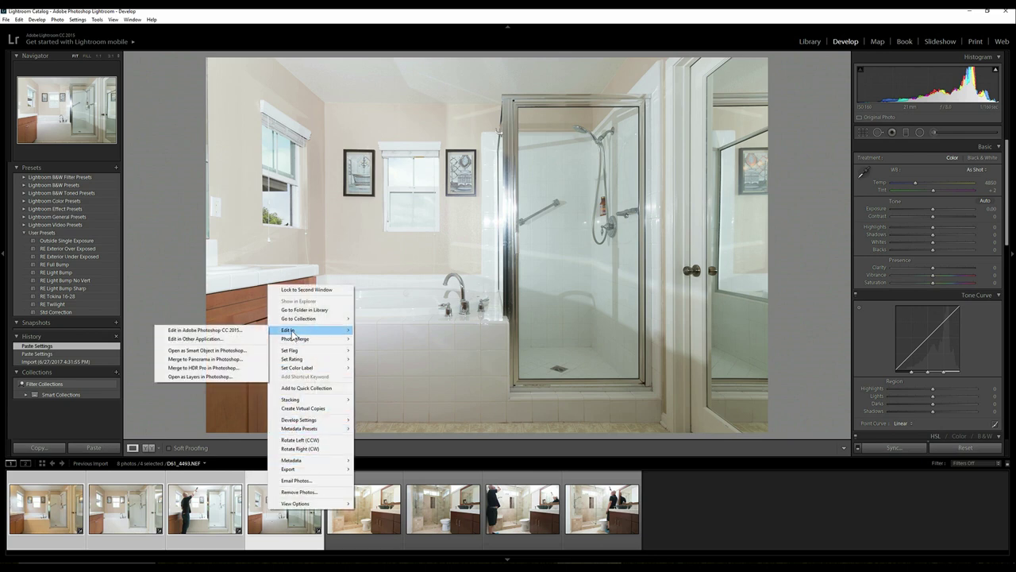
{"action": "left_click", "coordinate": [230, 376]}
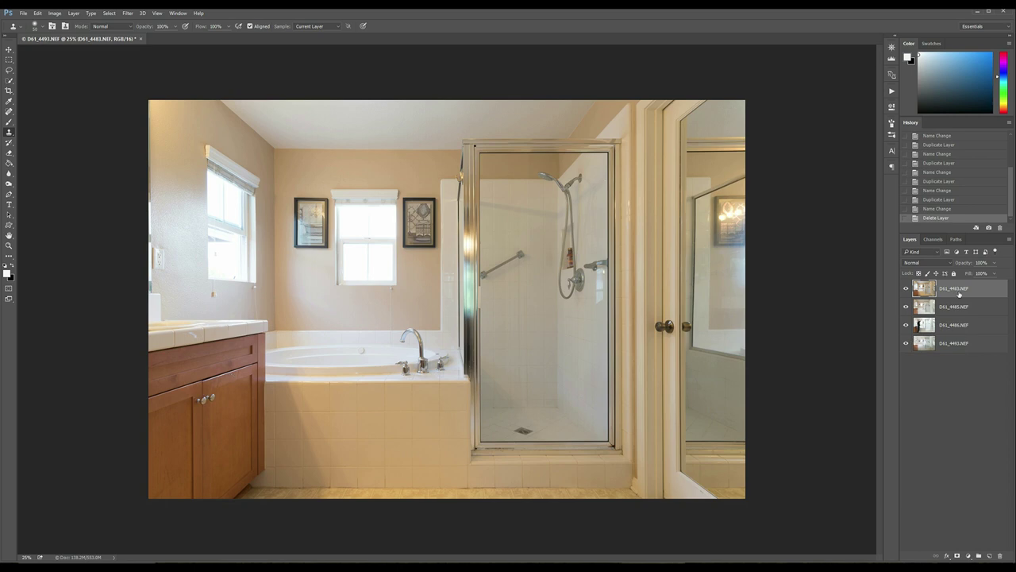
Hide the top D61_4483 layer and select the D61_4486.NEF layer.
{"action": "left_click", "coordinate": [906, 289]}
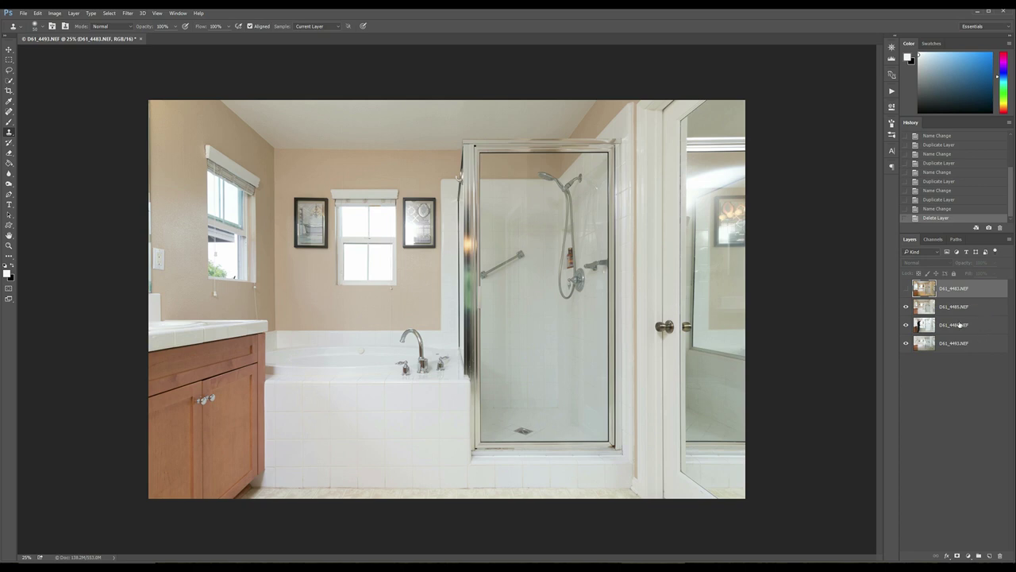
{"action": "left_click", "coordinate": [960, 325]}
Move D61_4486.NEF up to second place and give it a Hide All black mask.
{"action": "left_click_drag", "start_coordinate": [976, 326], "coordinate": [975, 304]}
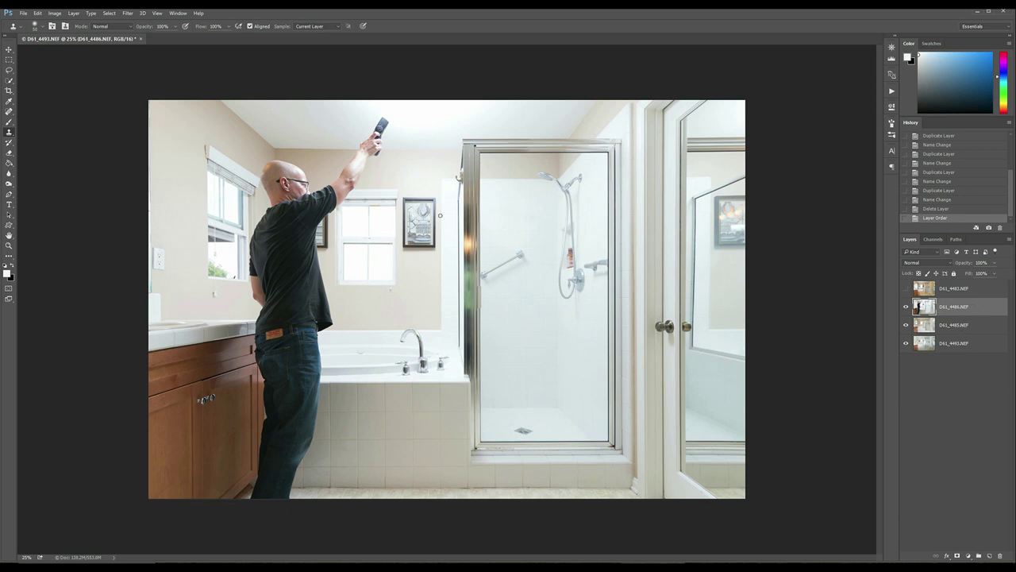
{"action": "key", "text": "alt+l"}
{"action": "key", "text": "m"}
{"action": "key", "text": "Down"}
{"action": "key", "text": "Return"}
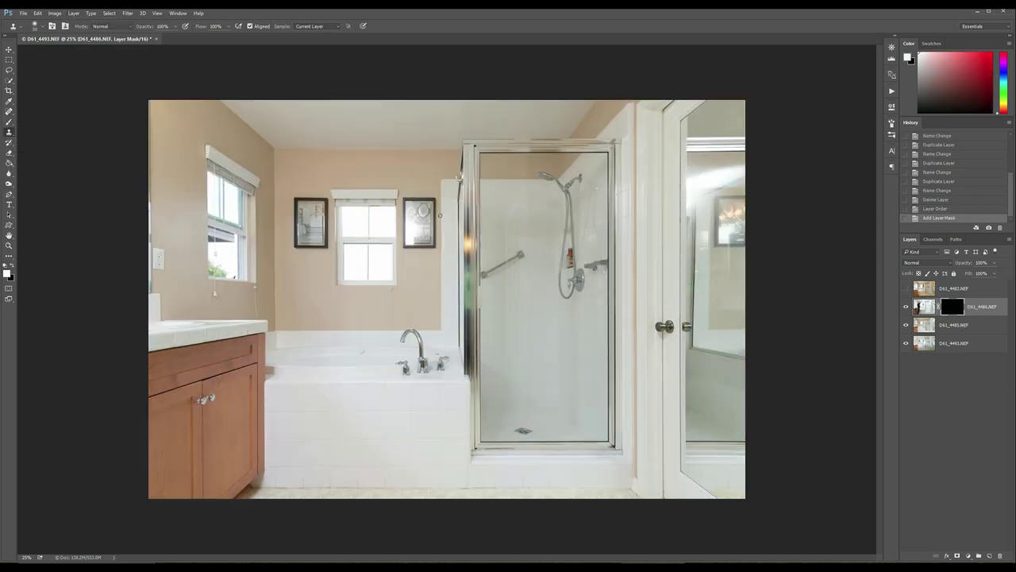
{"action": "key", "text": "b"}
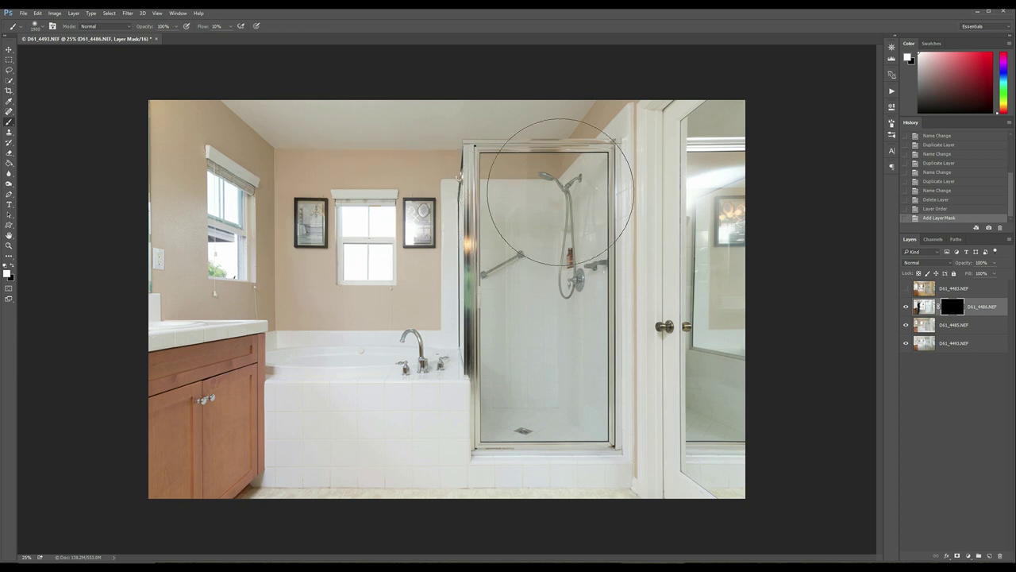
Paint white on D61_4486's mask over the upper and lower shower glass.
{"action": "mouse_move", "coordinate": [529, 254]}
{"action": "left_mouse_down"}
{"action": "mouse_move", "coordinate": [517, 238]}
{"action": "mouse_move", "coordinate": [538, 215]}
{"action": "mouse_move", "coordinate": [547, 224]}
{"action": "left_mouse_up"}
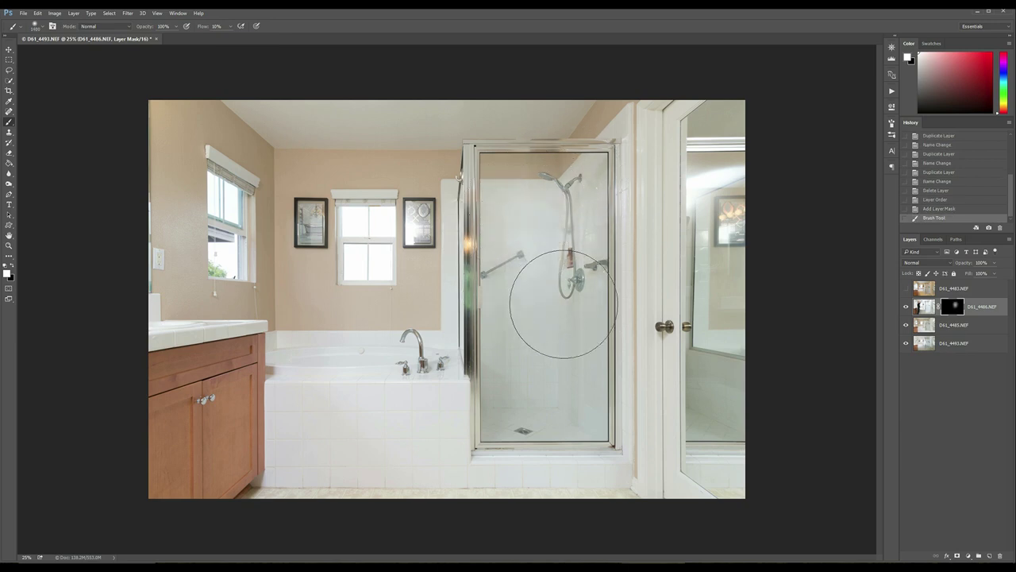
{"action": "mouse_move", "coordinate": [547, 418]}
{"action": "left_mouse_down"}
{"action": "mouse_move", "coordinate": [497, 354]}
{"action": "mouse_move", "coordinate": [512, 389]}
{"action": "mouse_move", "coordinate": [578, 409]}
{"action": "left_mouse_up"}
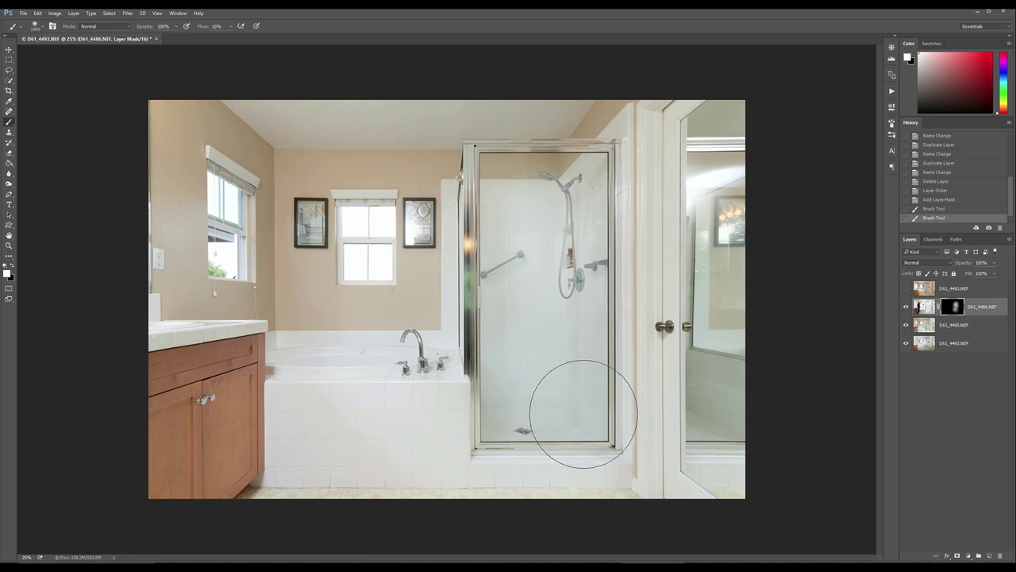
{"action": "mouse_move", "coordinate": [526, 233]}
{"action": "left_mouse_down"}
{"action": "mouse_move", "coordinate": [505, 189]}
{"action": "mouse_move", "coordinate": [527, 227]}
{"action": "left_mouse_up"}
{"action": "mouse_move", "coordinate": [523, 377]}
{"action": "left_mouse_down"}
{"action": "mouse_move", "coordinate": [595, 294]}
{"action": "mouse_move", "coordinate": [581, 191]}
{"action": "mouse_move", "coordinate": [599, 294]}
{"action": "mouse_move", "coordinate": [561, 386]}
{"action": "mouse_move", "coordinate": [516, 190]}
{"action": "left_mouse_up"}
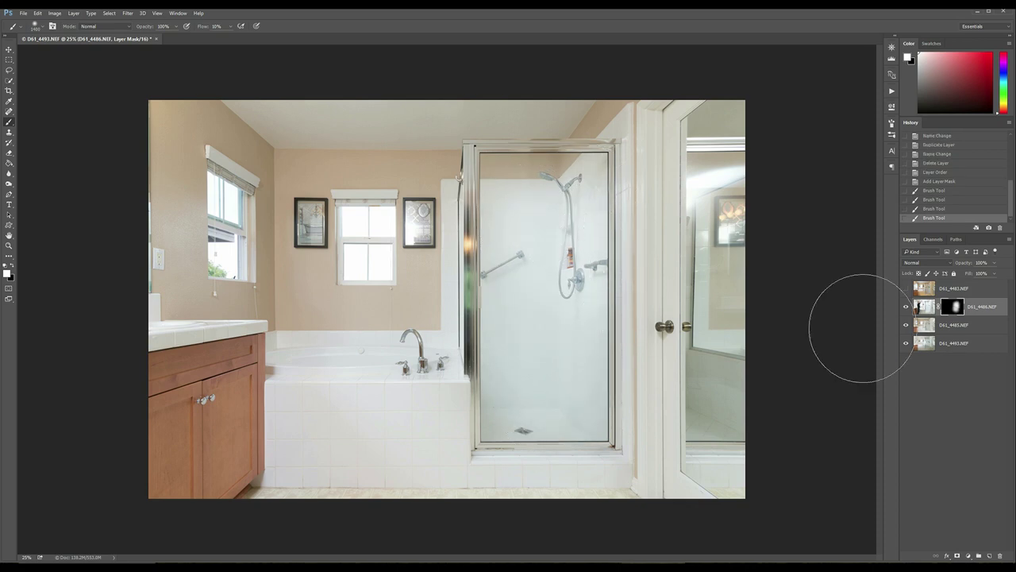
Toggle D61_4486 to compare, brighten the lower glass further, then hide the layer.
{"action": "left_click", "coordinate": [905, 309]}
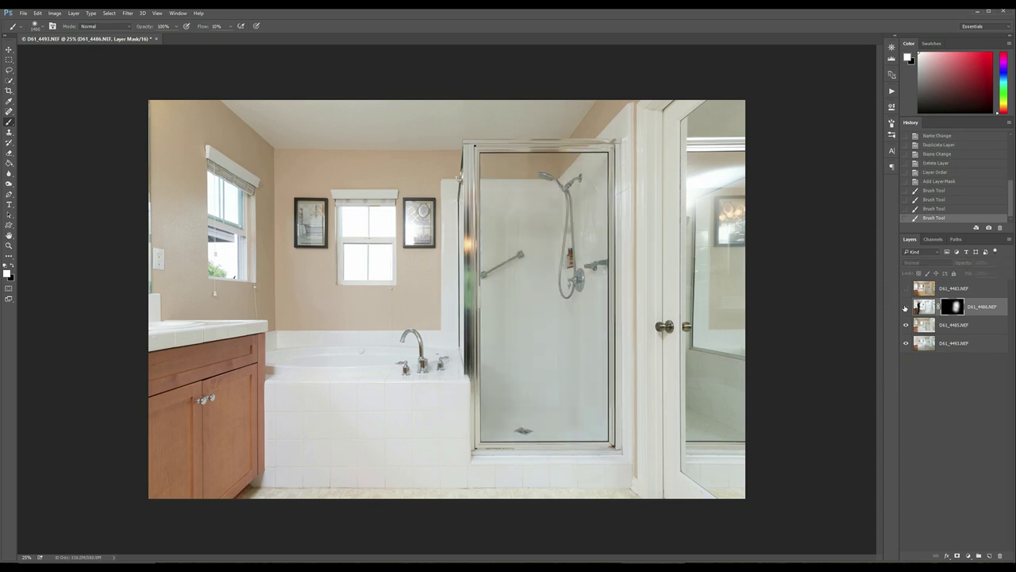
{"action": "left_click", "coordinate": [906, 308]}
{"action": "left_click", "coordinate": [573, 420]}
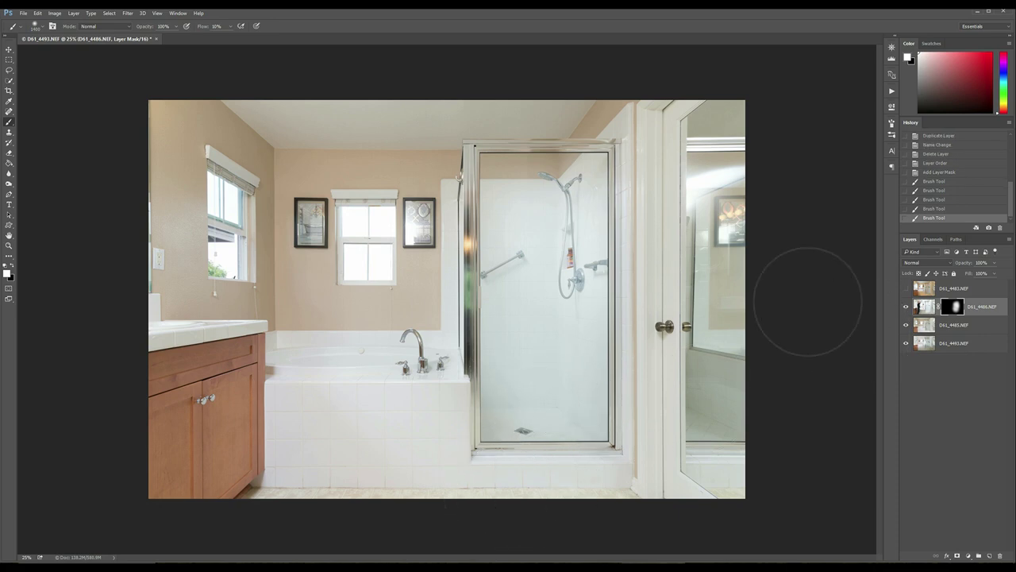
{"action": "left_click", "coordinate": [908, 307]}
Inspect the shower blend up close, comparing with D61_4486's mask off and on.
{"action": "key", "text": "ctrl+plus"}
{"action": "key", "text": "ctrl+plus"}
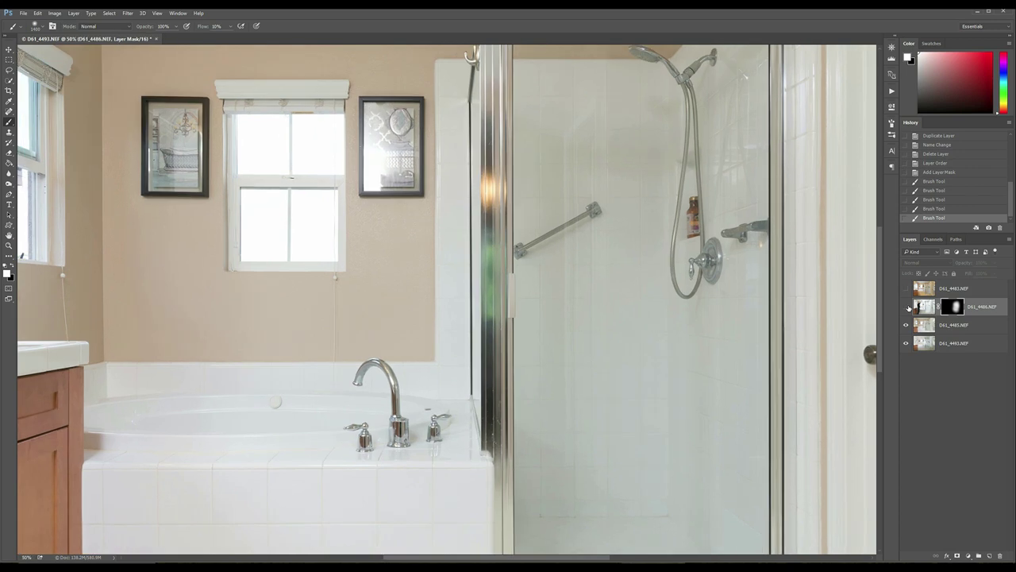
{"action": "left_click_drag", "start_coordinate": [736, 346], "coordinate": [643, 246]}
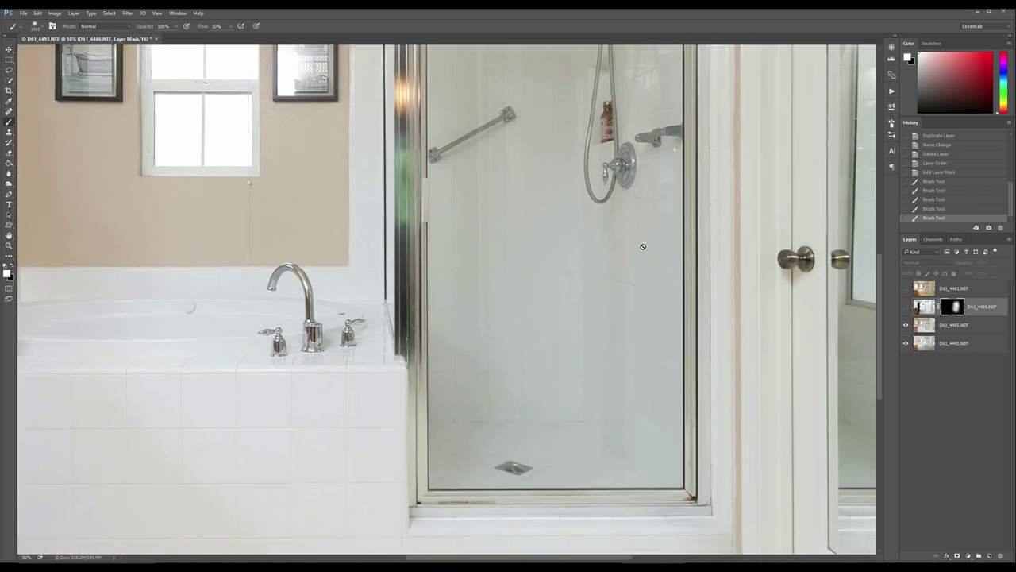
{"action": "left_click_drag", "start_coordinate": [632, 104], "coordinate": [623, 171]}
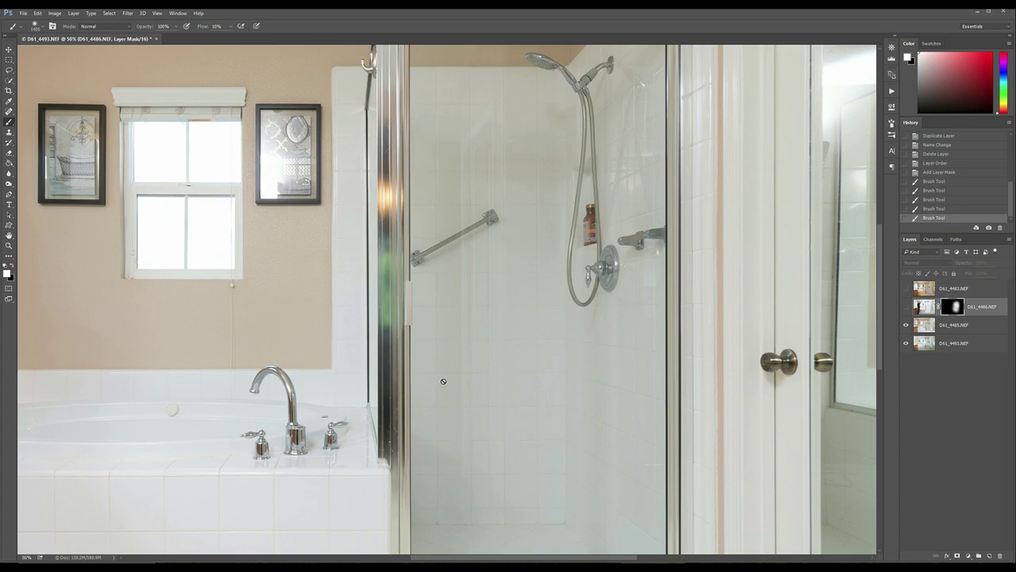
{"action": "left_click", "coordinate": [906, 307]}
{"action": "key", "text": "ctrl+0"}
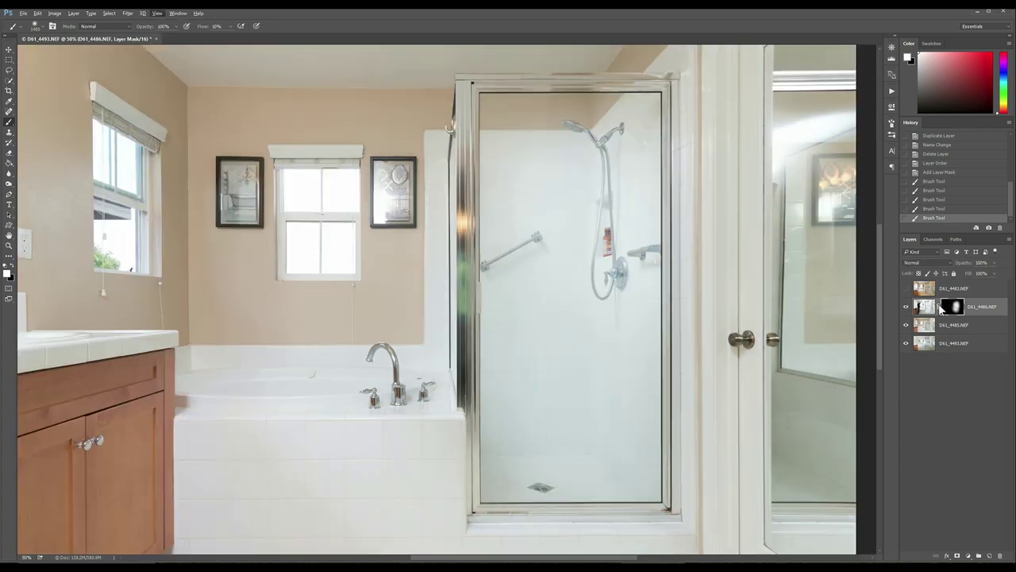
{"action": "left_click", "coordinate": [957, 308], "text": "shift"}
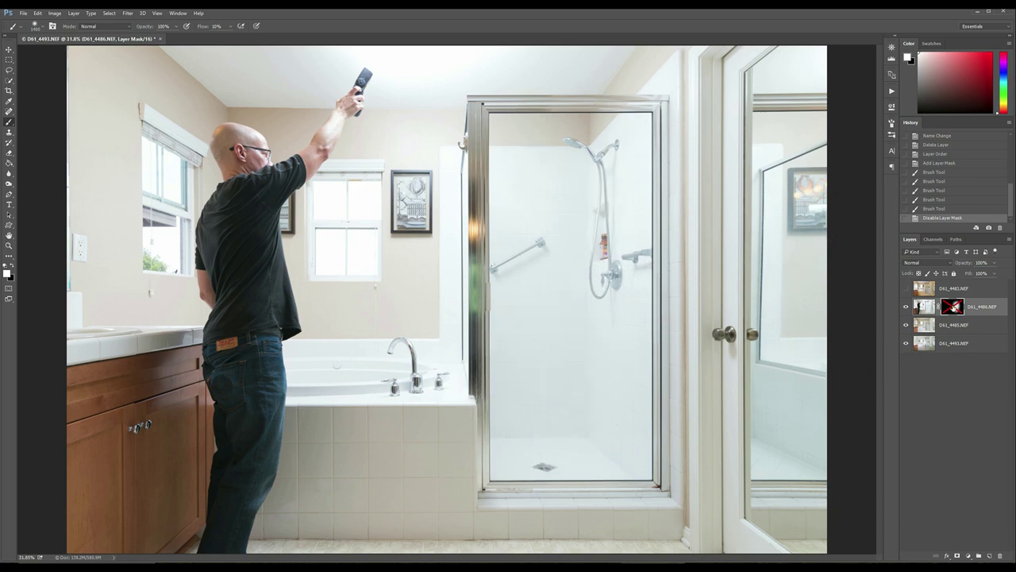
{"action": "left_click", "coordinate": [953, 307], "text": "shift"}
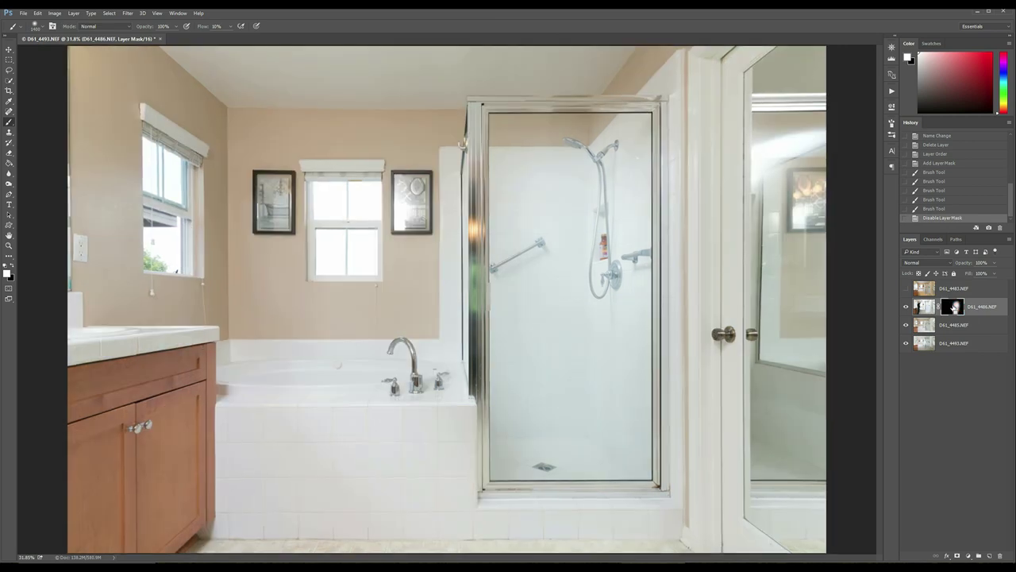
Brush more shower glass onto the mask, then show and select D61_4483.
{"action": "key", "text": "ctrl+minus"}
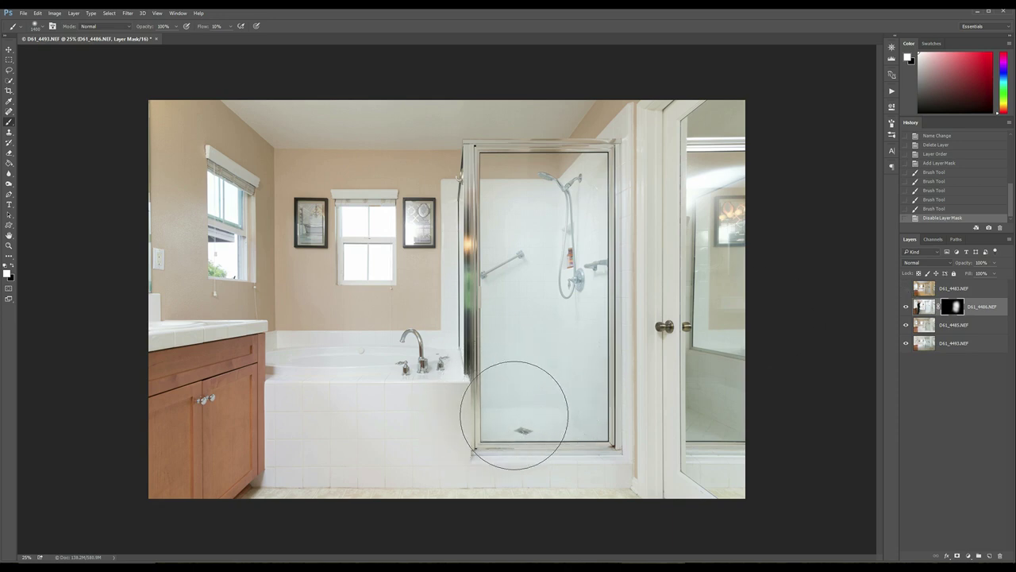
{"action": "mouse_move", "coordinate": [563, 408]}
{"action": "left_mouse_down"}
{"action": "mouse_move", "coordinate": [564, 198]}
{"action": "mouse_move", "coordinate": [537, 214]}
{"action": "mouse_move", "coordinate": [537, 195]}
{"action": "mouse_move", "coordinate": [541, 230]}
{"action": "mouse_move", "coordinate": [527, 226]}
{"action": "mouse_move", "coordinate": [513, 240]}
{"action": "mouse_move", "coordinate": [520, 253]}
{"action": "mouse_move", "coordinate": [562, 228]}
{"action": "mouse_move", "coordinate": [564, 270]}
{"action": "left_mouse_up"}
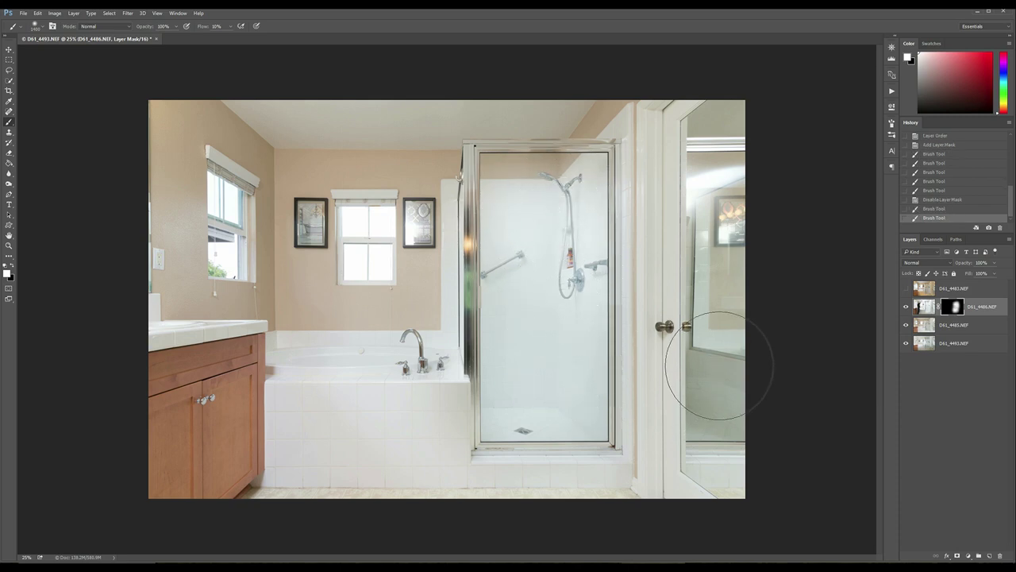
{"action": "left_click", "coordinate": [906, 288]}
{"action": "left_click", "coordinate": [964, 291]}
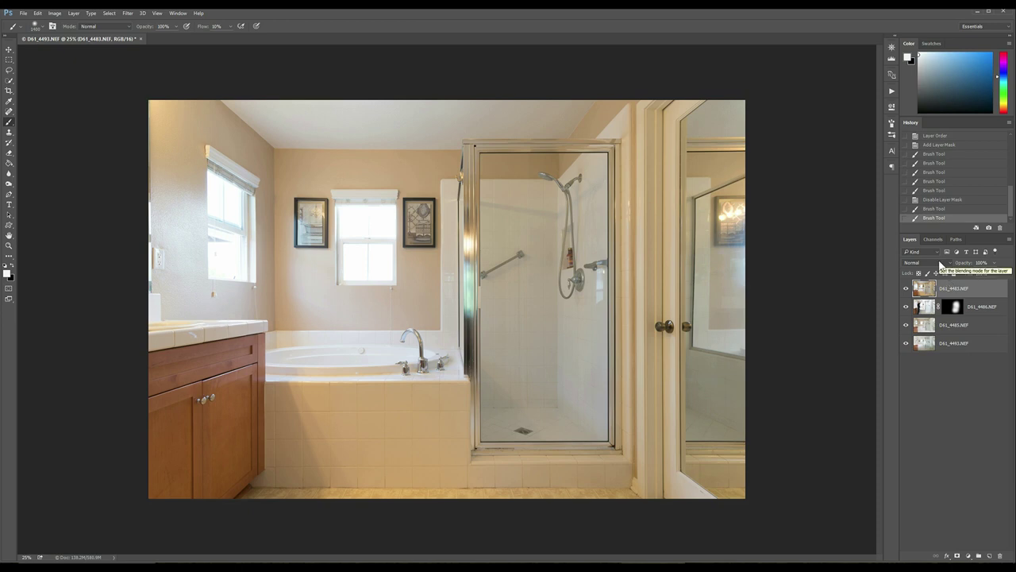
Set D61_4483 to Luminosity blending and add a Hide All black mask.
{"action": "left_click", "coordinate": [941, 264]}
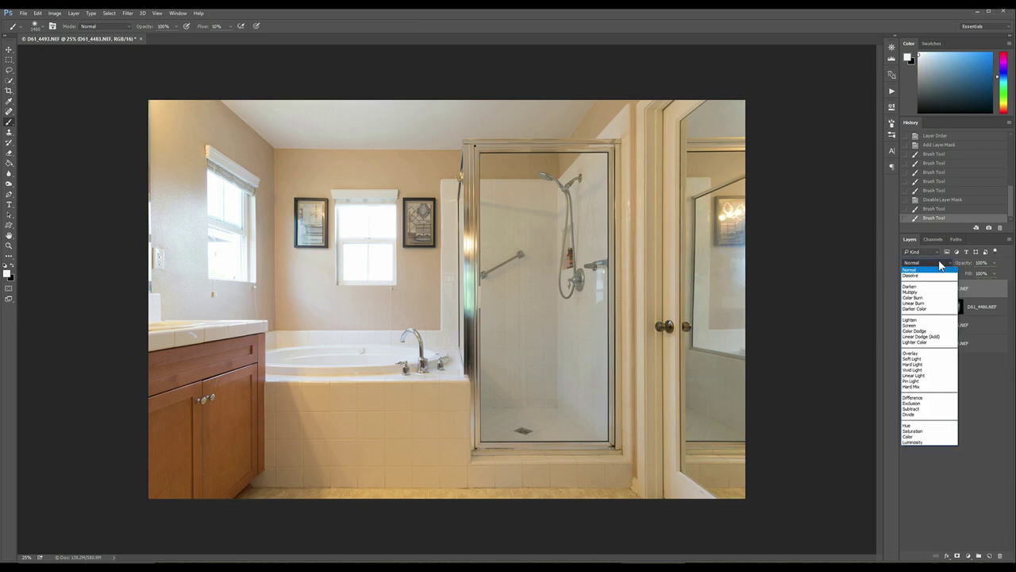
{"action": "left_click", "coordinate": [929, 442]}
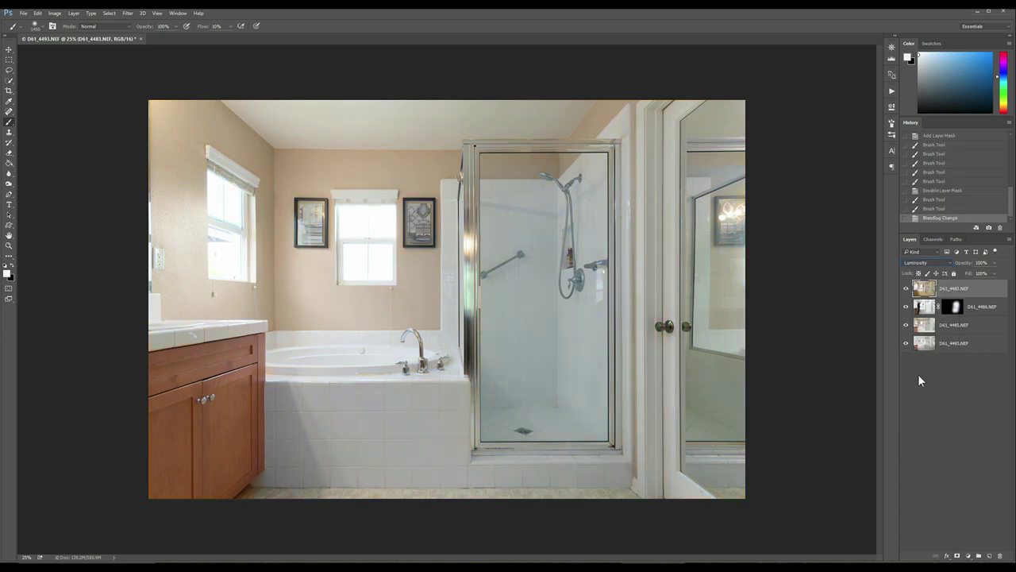
{"action": "key", "text": "alt+l"}
{"action": "key", "text": "m"}
{"action": "key", "text": "h"}
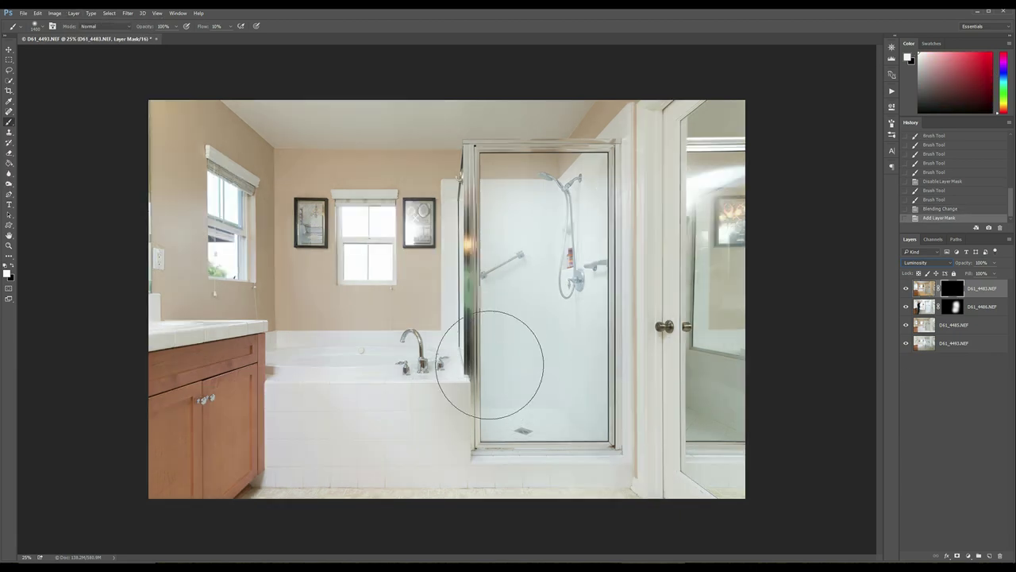
Compare with the top mask off and on, then paint D61_4486's mask around the tub corner.
{"action": "left_click", "coordinate": [954, 283], "text": "shift"}
{"action": "left_click", "coordinate": [955, 286], "text": "shift"}
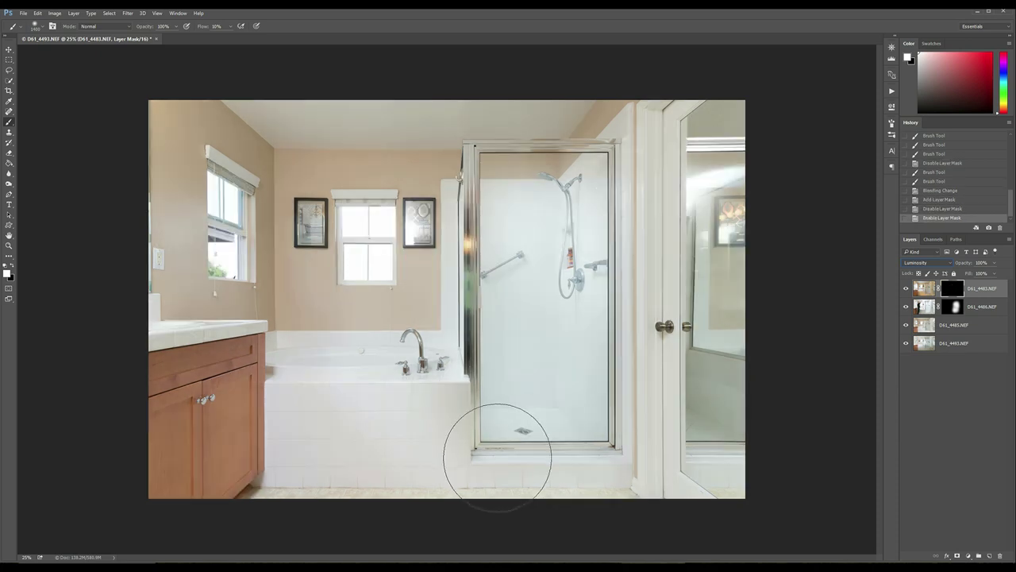
{"action": "left_click", "coordinate": [956, 290], "text": "shift"}
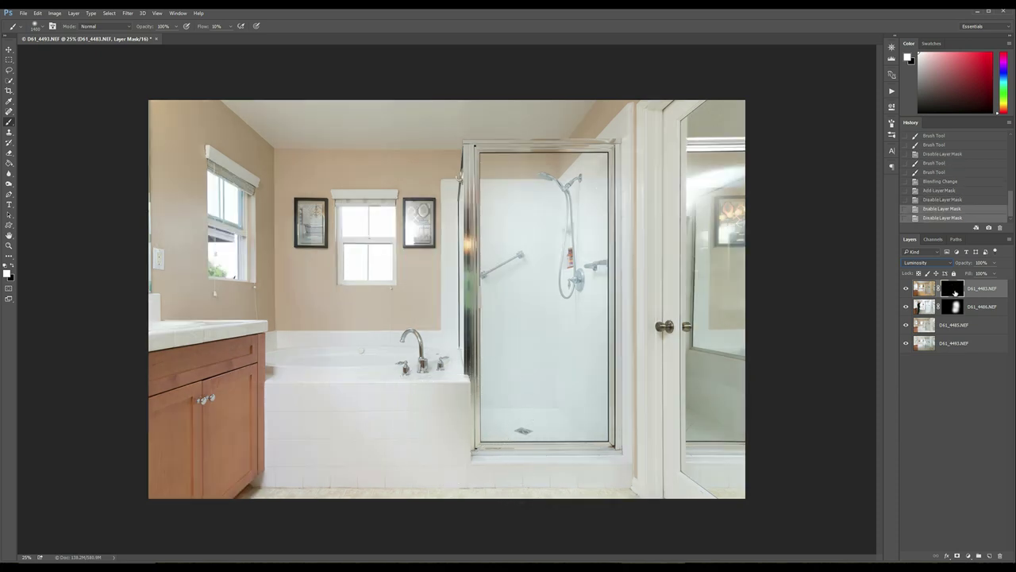
{"action": "left_click", "coordinate": [956, 292], "text": "shift"}
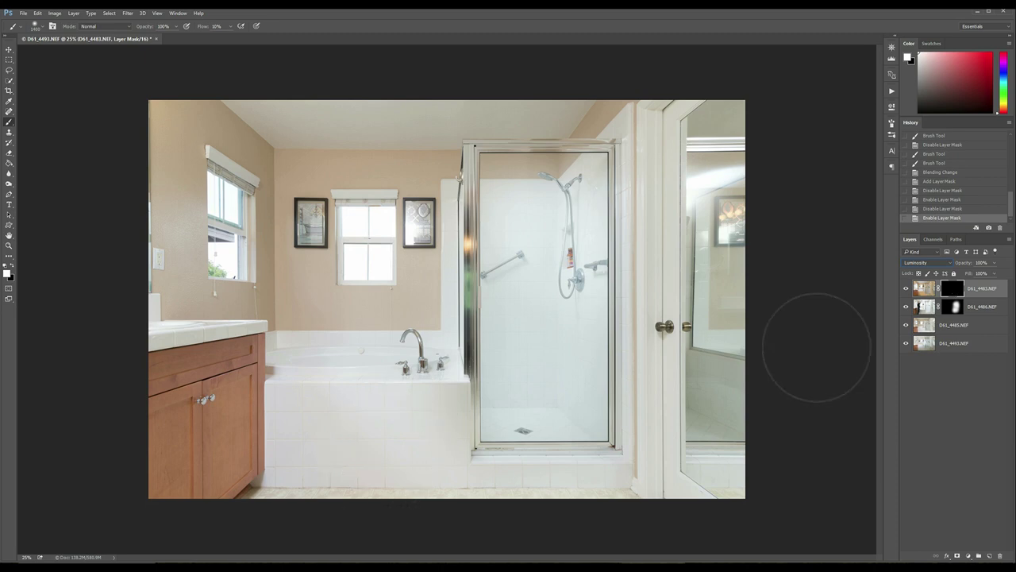
{"action": "left_click", "coordinate": [952, 306]}
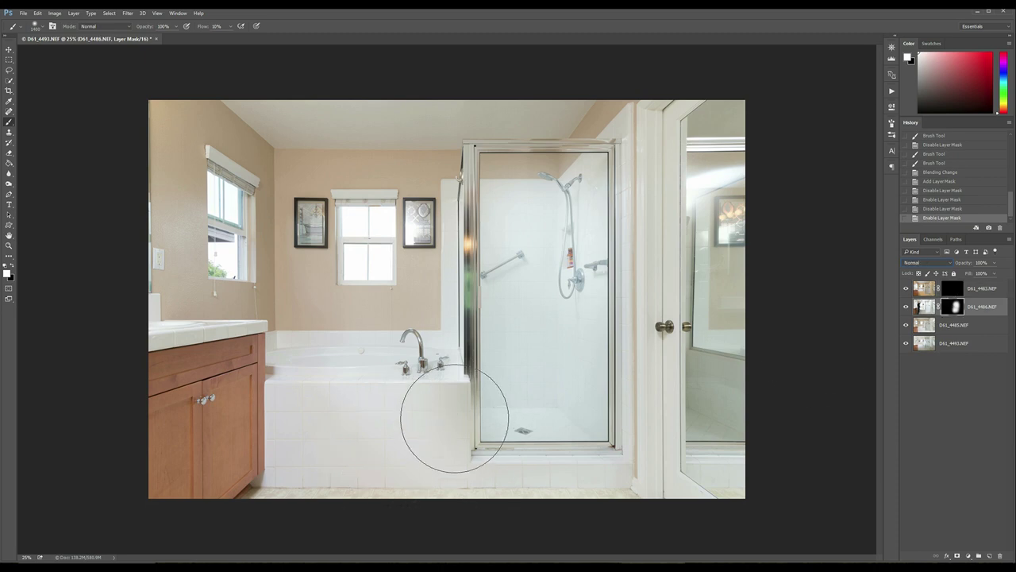
{"action": "mouse_move", "coordinate": [455, 416]}
{"action": "left_mouse_down"}
{"action": "mouse_move", "coordinate": [463, 431]}
{"action": "mouse_move", "coordinate": [462, 406]}
{"action": "left_mouse_up"}
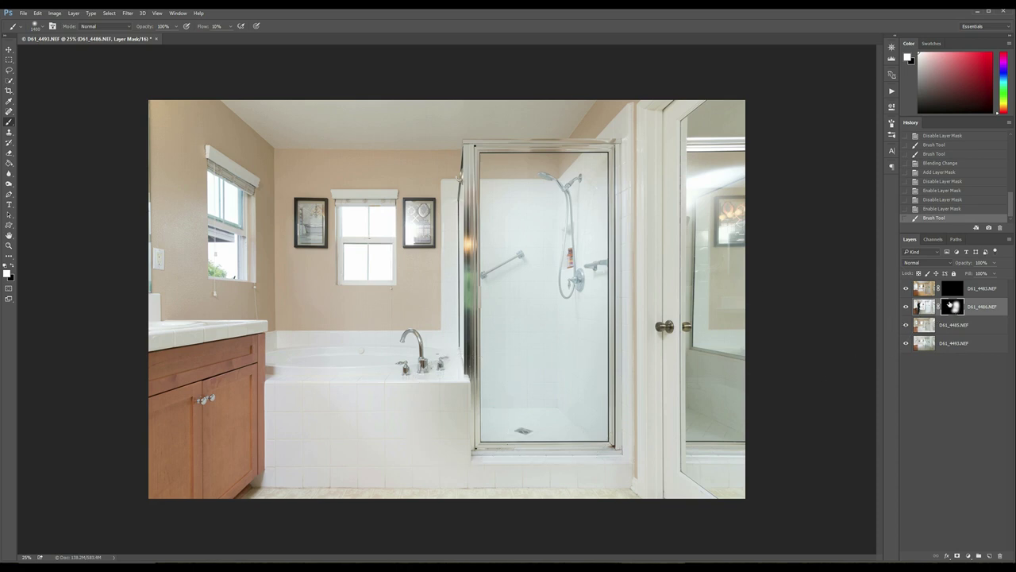
Erase D61_4486's mask along the tub and shower edge with a smaller eraser.
{"action": "left_click", "coordinate": [906, 307]}
{"action": "key", "text": "e"}
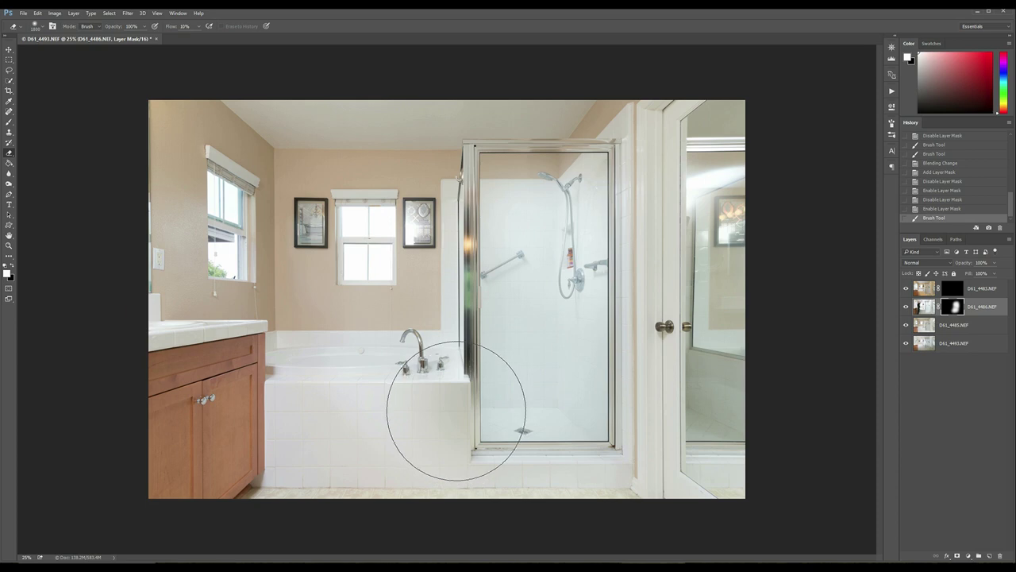
{"action": "key", "text": "bracketleft"}
{"action": "key", "text": "bracketleft"}
{"action": "key", "text": "bracketleft"}
{"action": "key", "text": "bracketleft"}
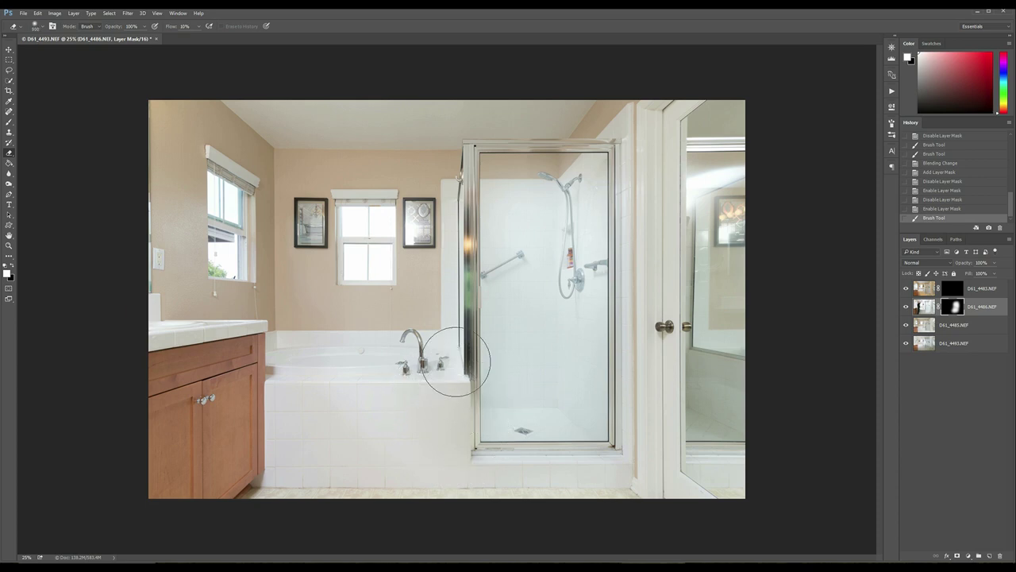
{"action": "mouse_move", "coordinate": [459, 457]}
{"action": "left_mouse_down"}
{"action": "mouse_move", "coordinate": [447, 352]}
{"action": "mouse_move", "coordinate": [561, 348]}
{"action": "left_mouse_up"}
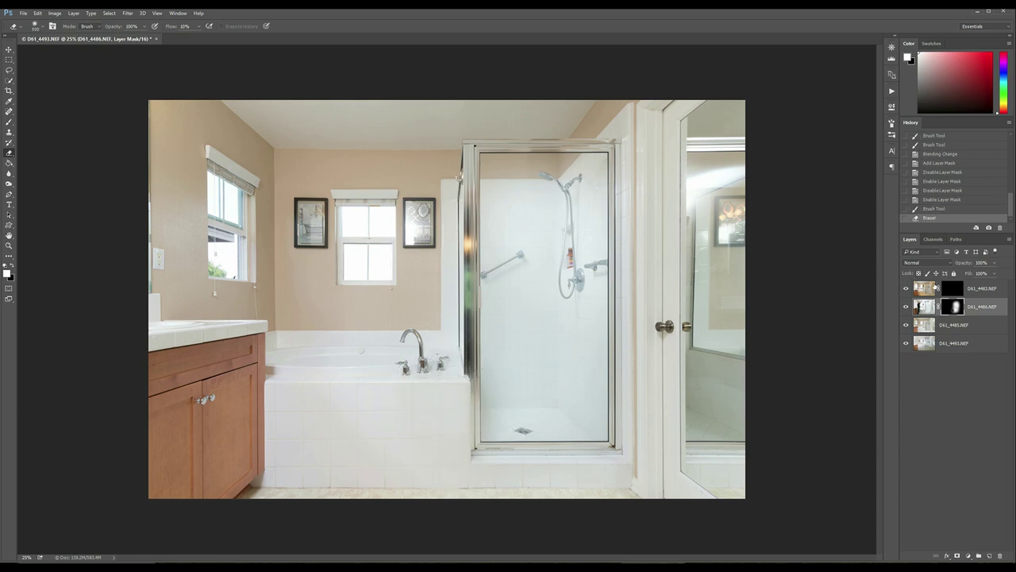
{"action": "left_click", "coordinate": [951, 289]}
{"action": "key", "text": "b"}
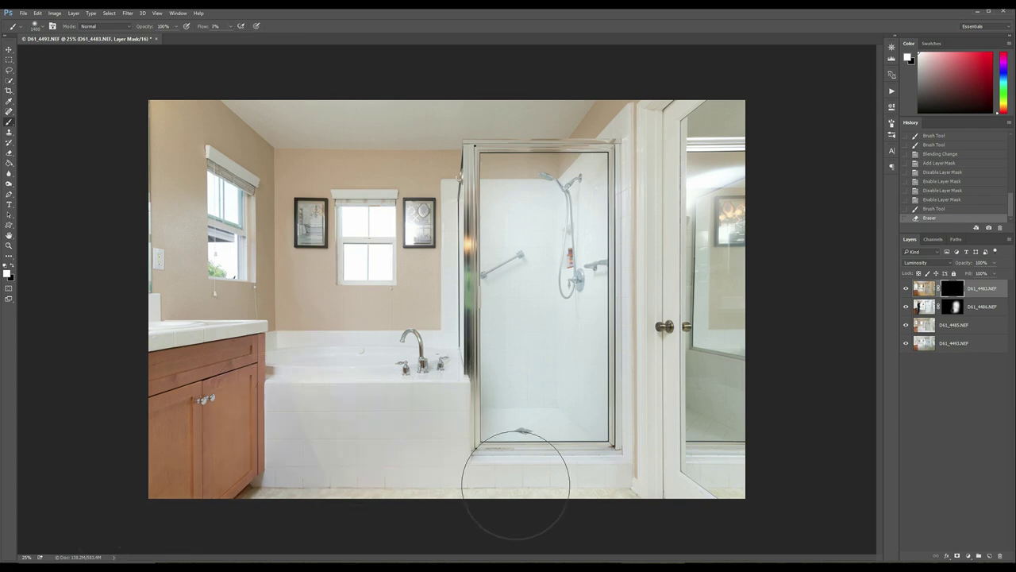
Paint D61_4483 tones through its mask over the shower base, tub, cabinet, left wall and ceiling.
{"action": "left_click", "coordinate": [411, 446]}
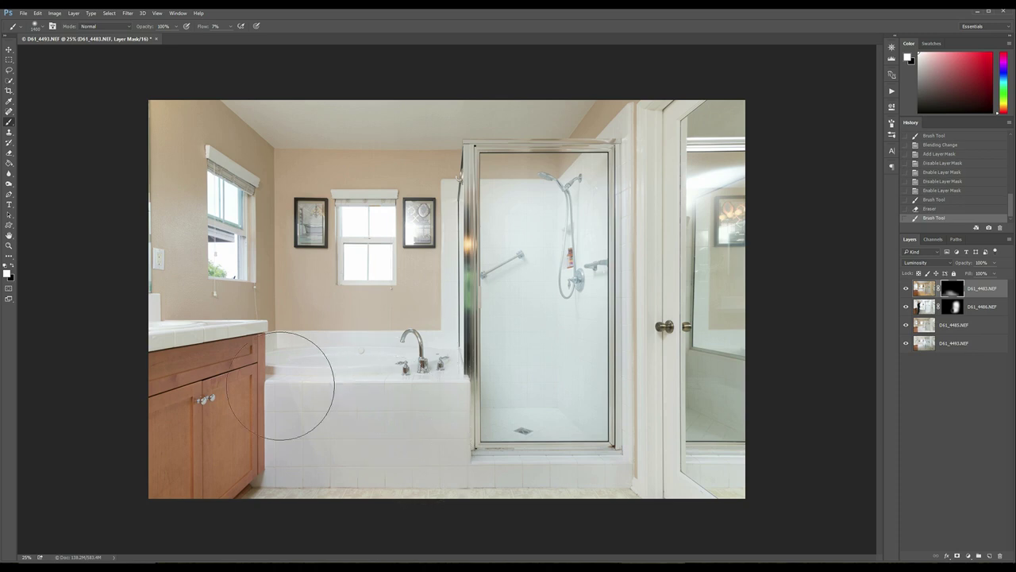
{"action": "left_click_drag", "start_coordinate": [407, 373], "coordinate": [295, 374]}
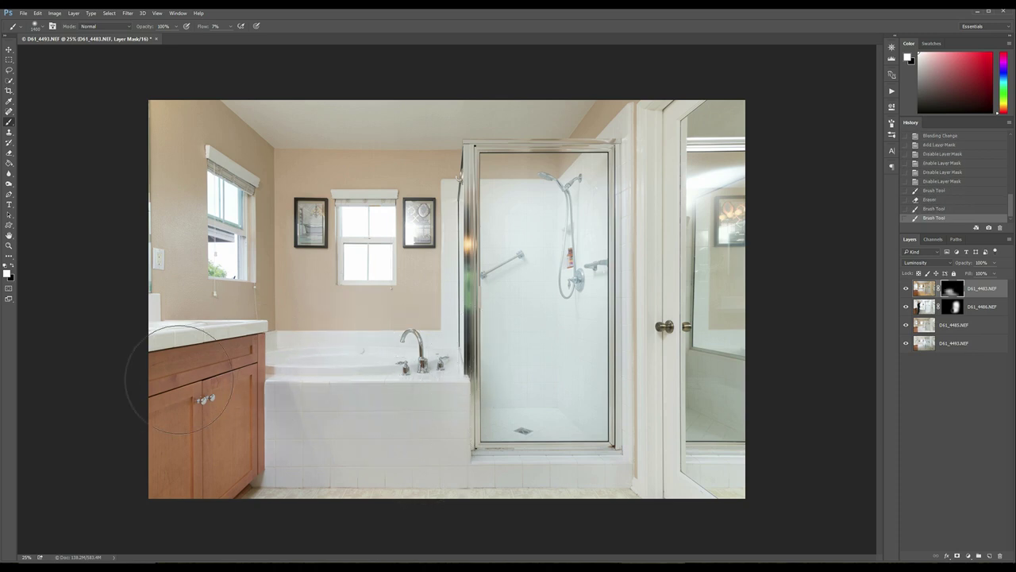
{"action": "left_click", "coordinate": [203, 437]}
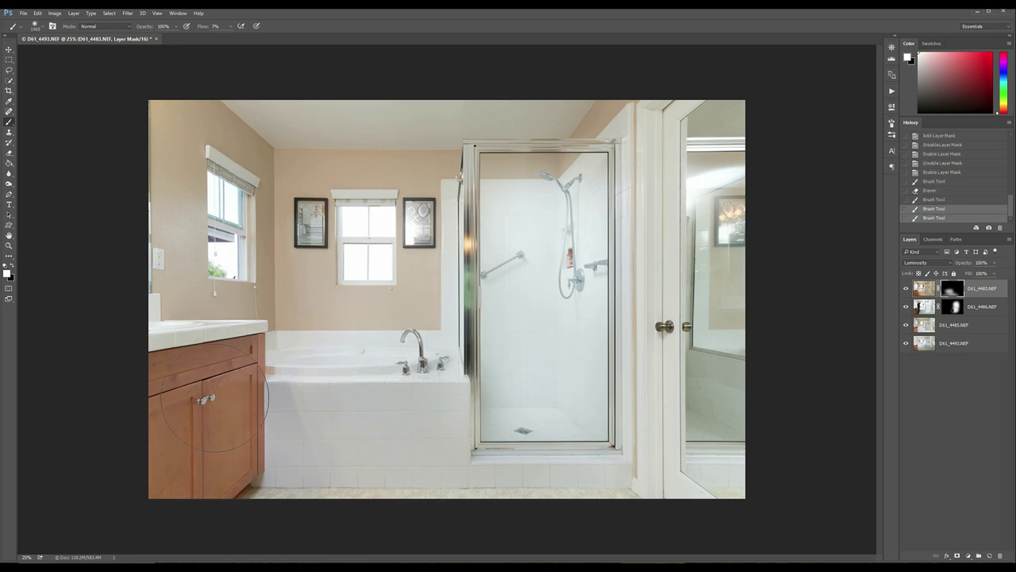
{"action": "left_click", "coordinate": [178, 217]}
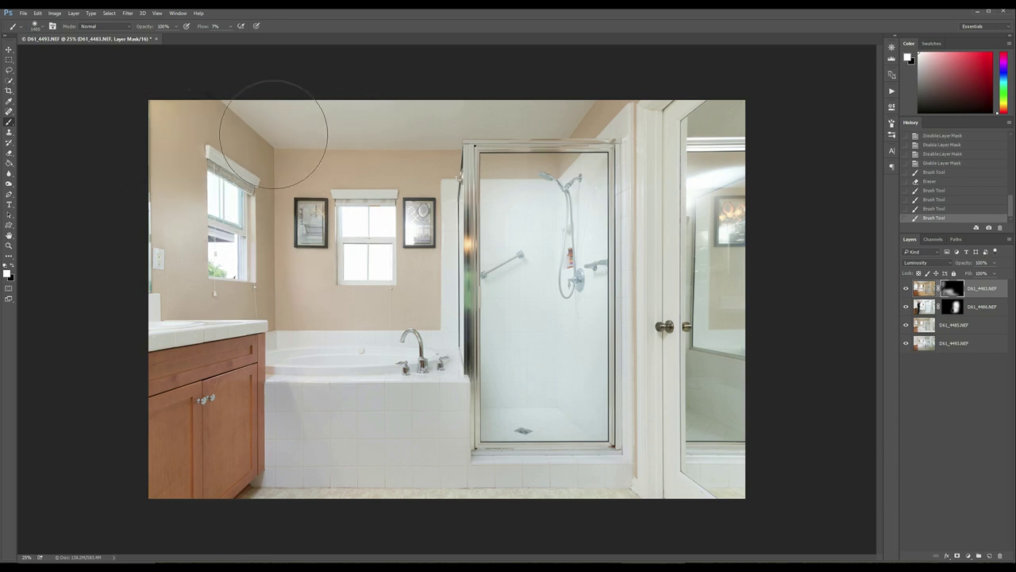
{"action": "left_click", "coordinate": [494, 108]}
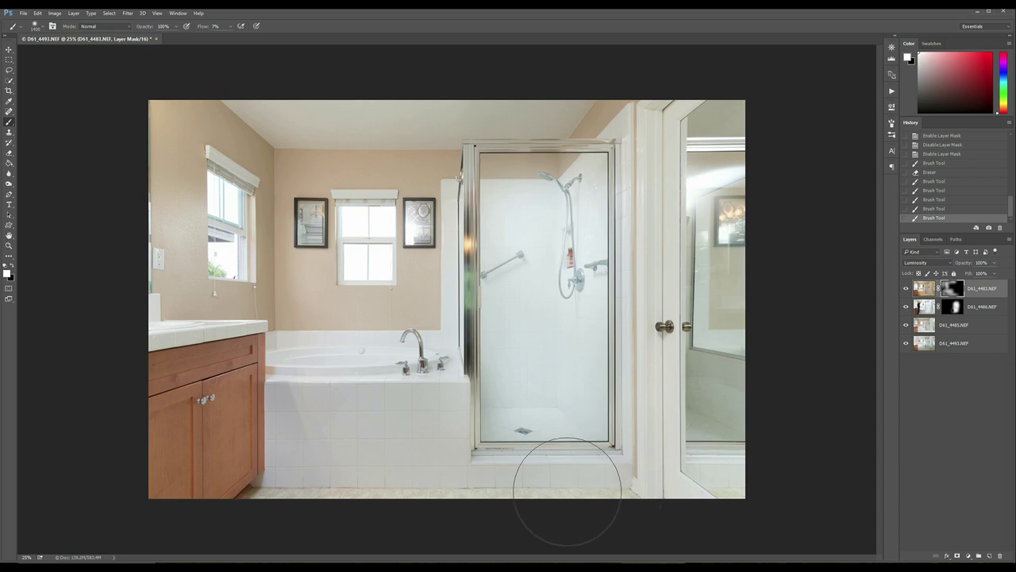
Paint D61_4483 tones over the floor, mirror and door, then zoom in on the mirror.
{"action": "left_click", "coordinate": [714, 194]}
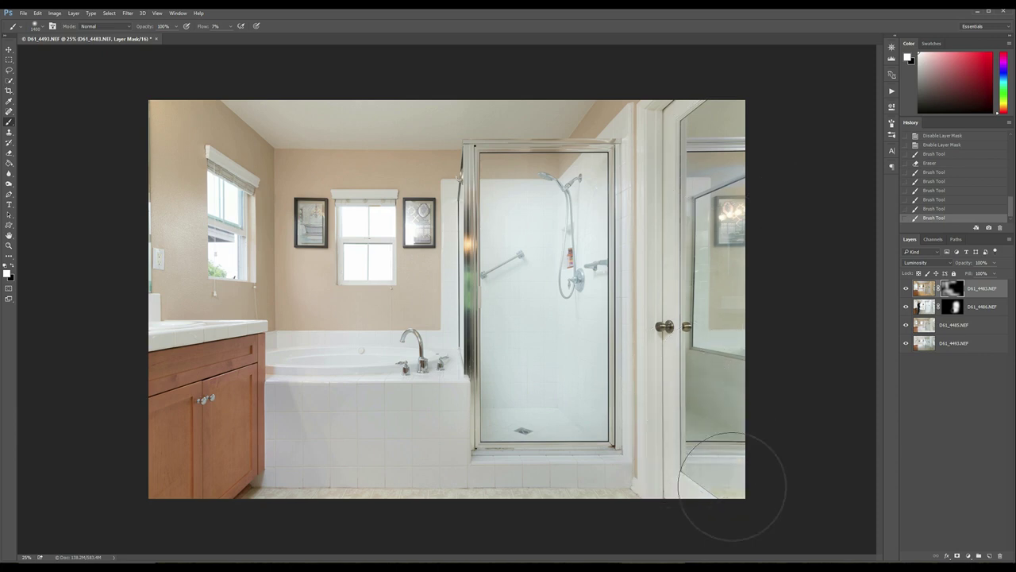
{"action": "left_click", "coordinate": [705, 222]}
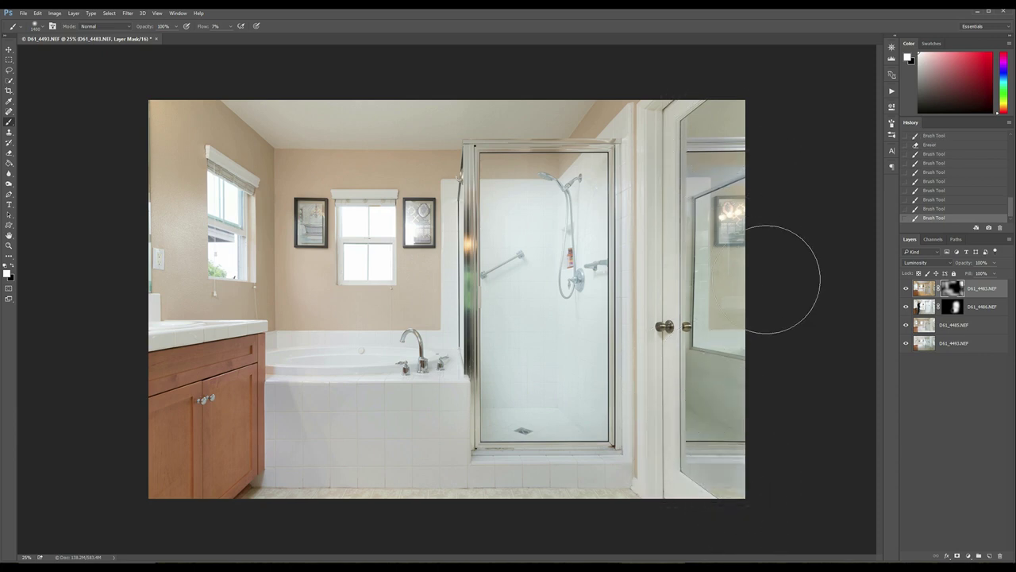
{"action": "left_click", "coordinate": [714, 151]}
{"action": "key", "text": "z"}
{"action": "left_click_drag", "start_coordinate": [724, 173], "coordinate": [817, 236]}
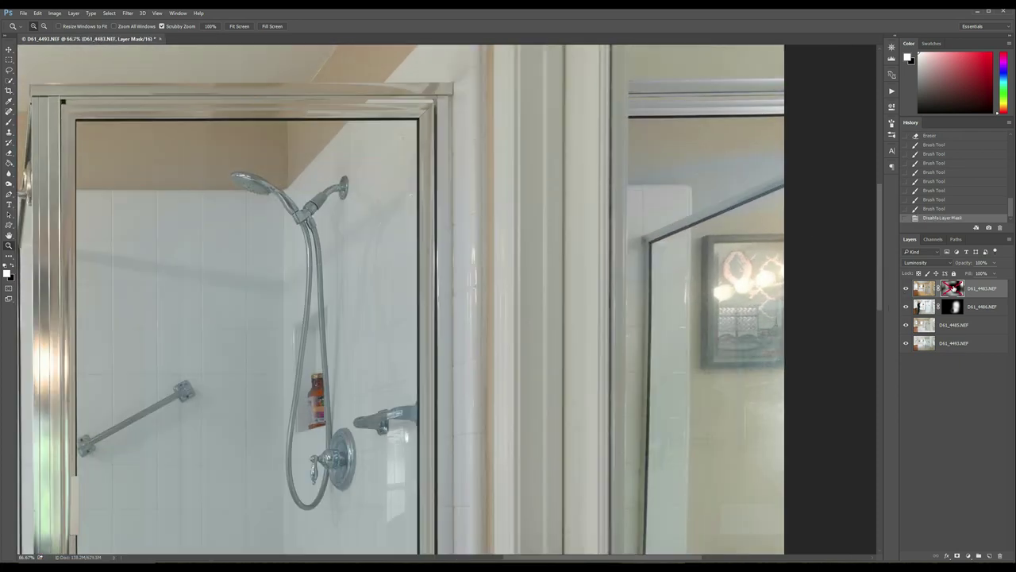
Compare the blend by toggling the D61_4483 and D61_4486 masks and the top layer's visibility.
{"action": "left_click", "coordinate": [953, 289], "text": "shift"}
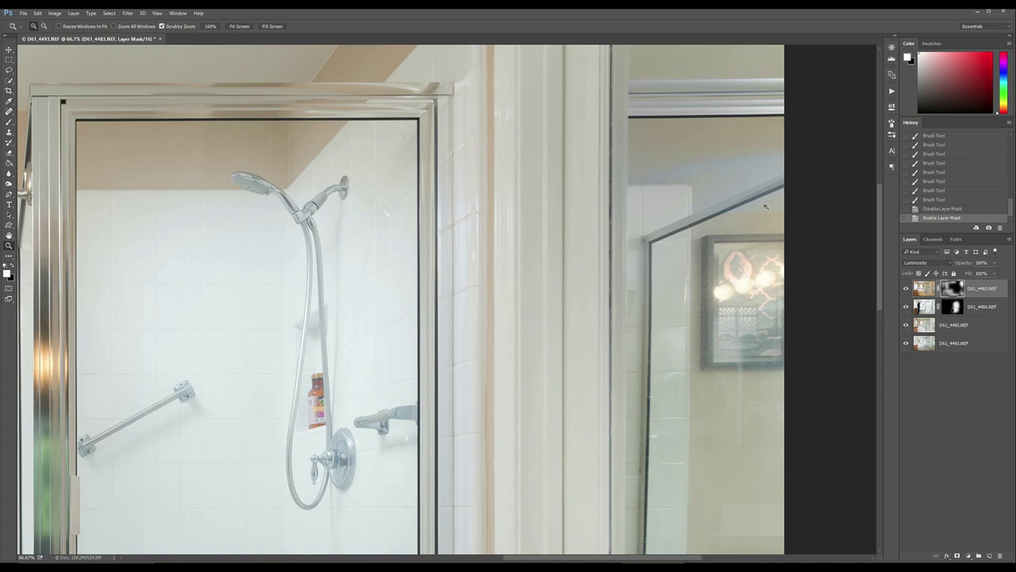
{"action": "left_click", "coordinate": [907, 289]}
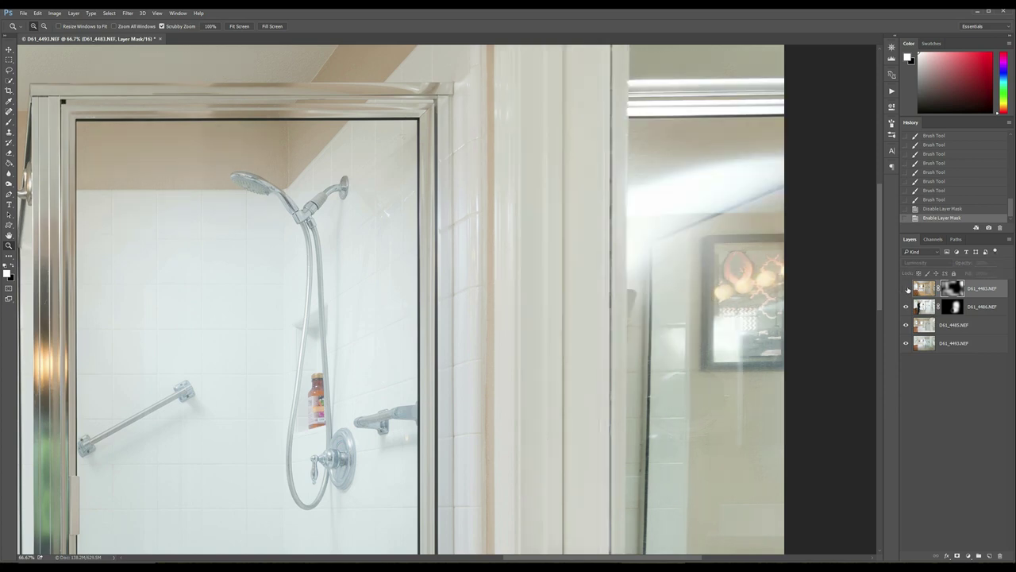
{"action": "left_click", "coordinate": [953, 307], "text": "shift"}
{"action": "left_click", "coordinate": [953, 307], "text": "shift"}
{"action": "left_click", "coordinate": [953, 307], "text": "shift"}
{"action": "left_click", "coordinate": [953, 308], "text": "shift"}
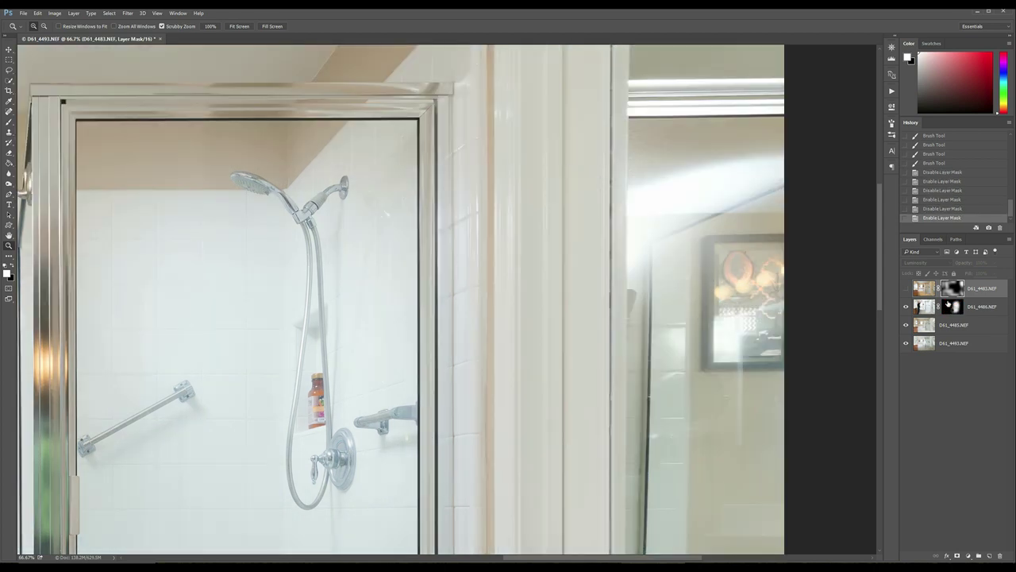
{"action": "left_click", "coordinate": [907, 289]}
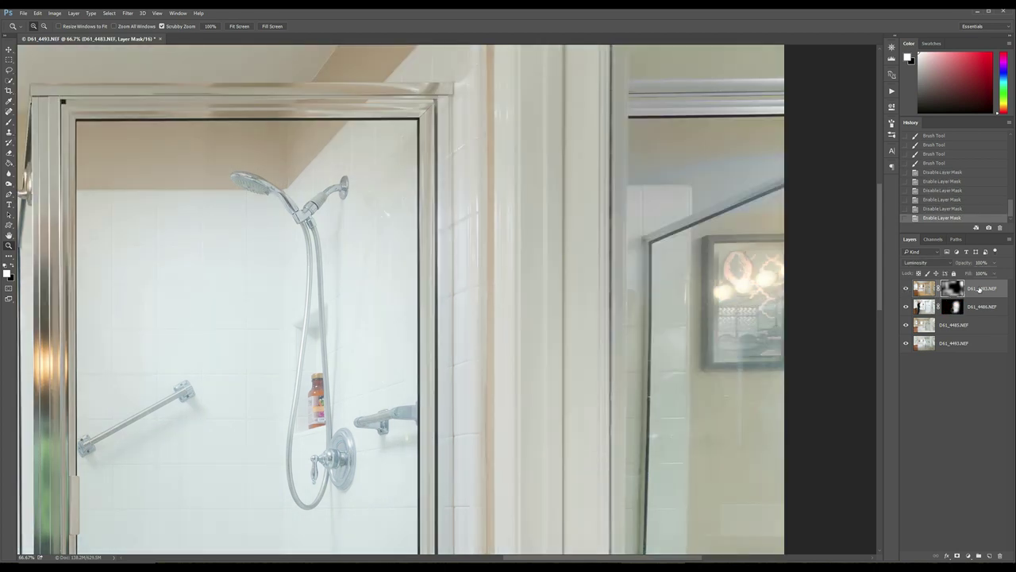
Duplicate the D61_4483.NEF layer with Ctrl+J and select the original layer.
{"action": "key", "text": "ctrl+2"}
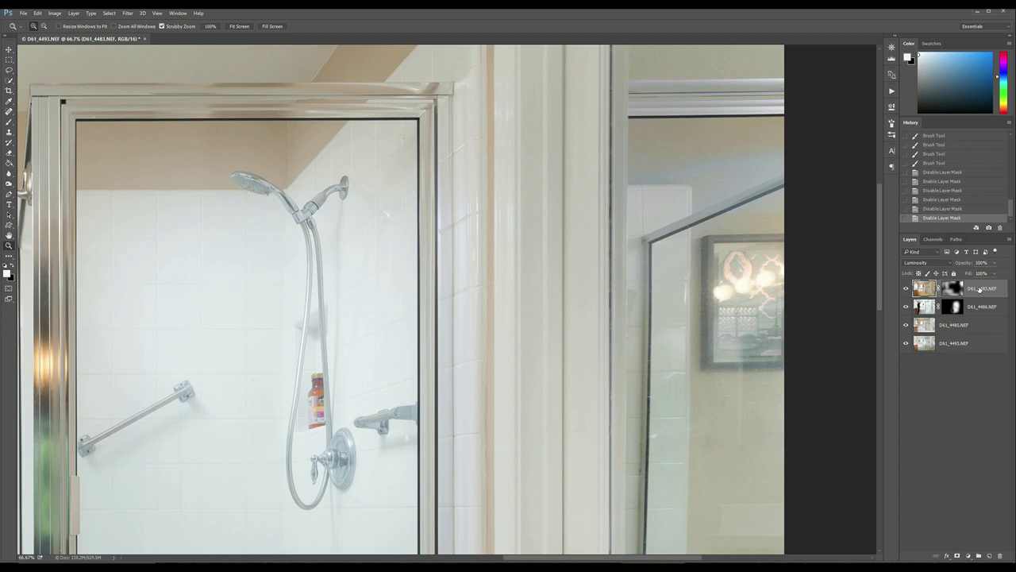
{"action": "key", "text": "ctrl+j"}
{"action": "left_click", "coordinate": [989, 308]}
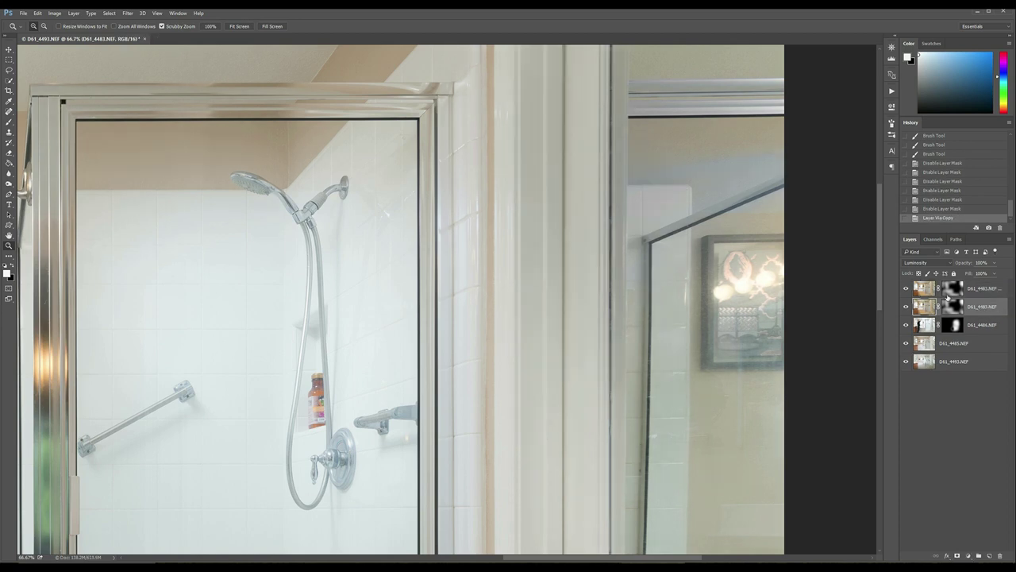
Set the original D61_4483 layer to Normal and replace its mask with a black Hide All mask.
{"action": "left_click", "coordinate": [925, 264]}
{"action": "left_click", "coordinate": [921, 270]}
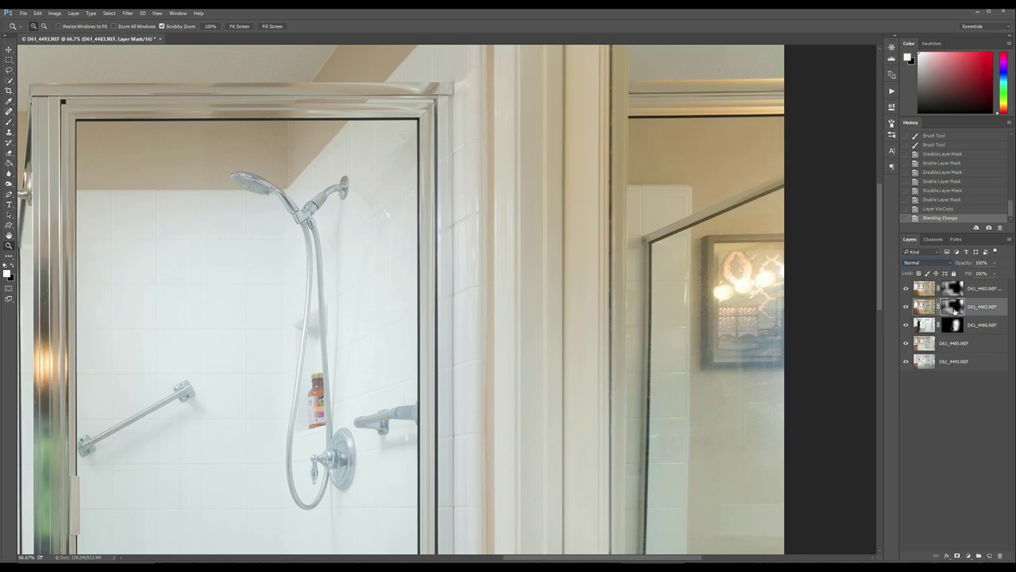
{"action": "right_click", "coordinate": [955, 310]}
{"action": "left_click", "coordinate": [952, 327]}
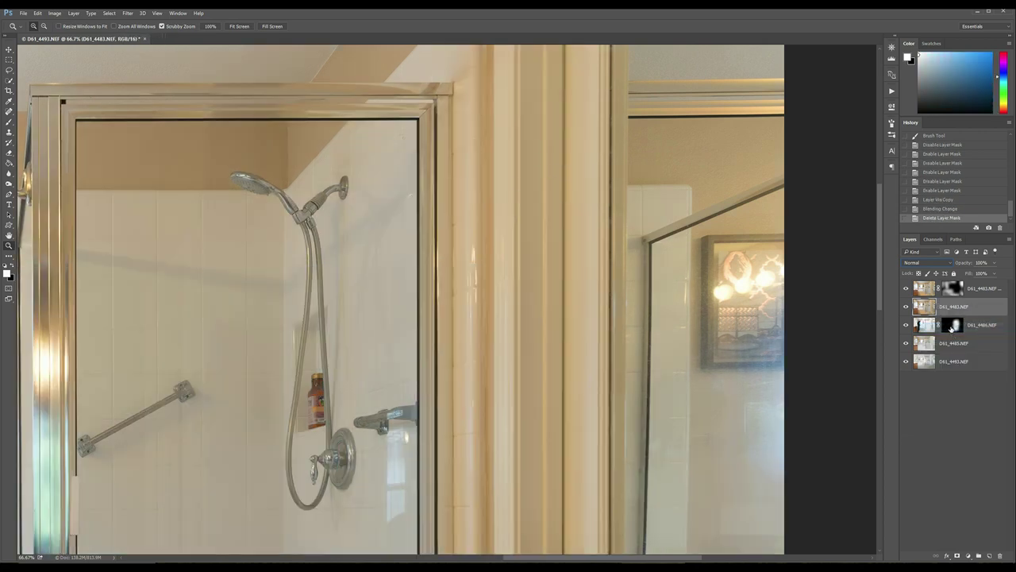
{"action": "key", "text": "alt+l"}
{"action": "key", "text": "m"}
{"action": "key", "text": "h"}
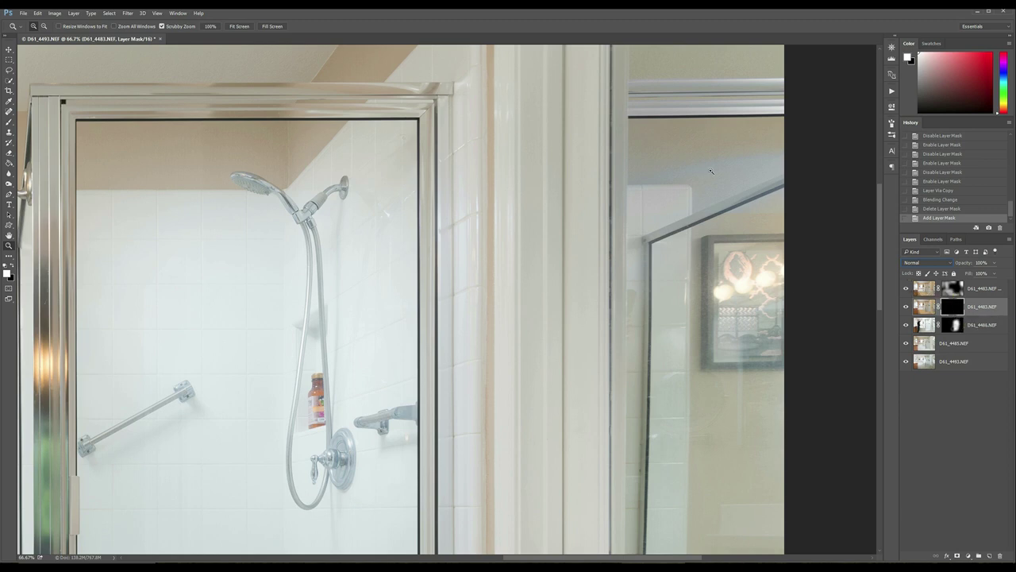
Paint the layer in near the shower glass edge with a smaller brush, then fit the image on screen.
{"action": "key", "text": "b"}
{"action": "key", "text": "bracketleft"}
{"action": "key", "text": "bracketleft"}
{"action": "key", "text": "bracketleft"}
{"action": "key", "text": "bracketleft"}
{"action": "key", "text": "bracketleft"}
{"action": "key", "text": "bracketleft"}
{"action": "key", "text": "bracketleft"}
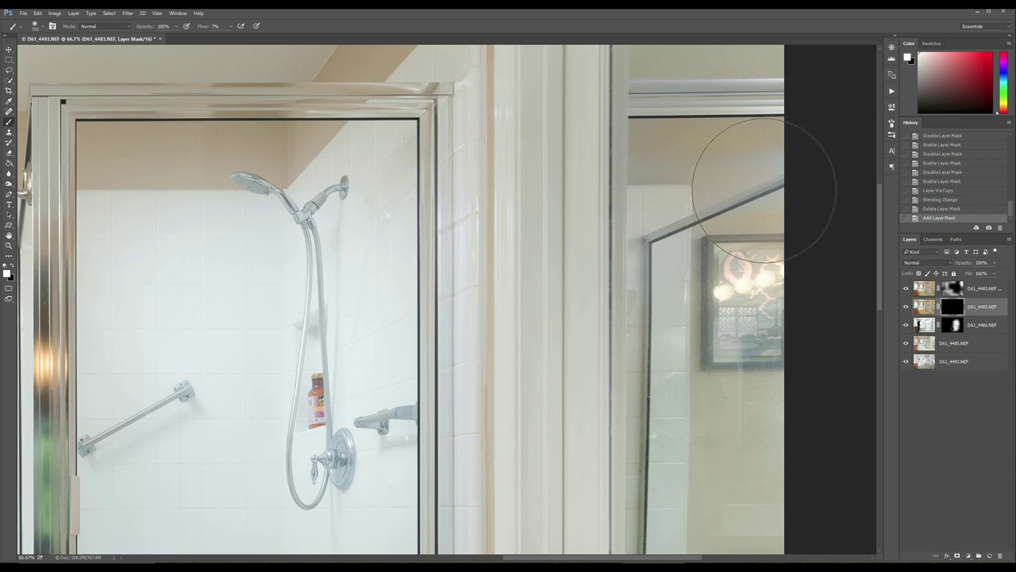
{"action": "left_click_drag", "start_coordinate": [693, 181], "coordinate": [790, 49]}
{"action": "key", "text": "ctrl+0"}
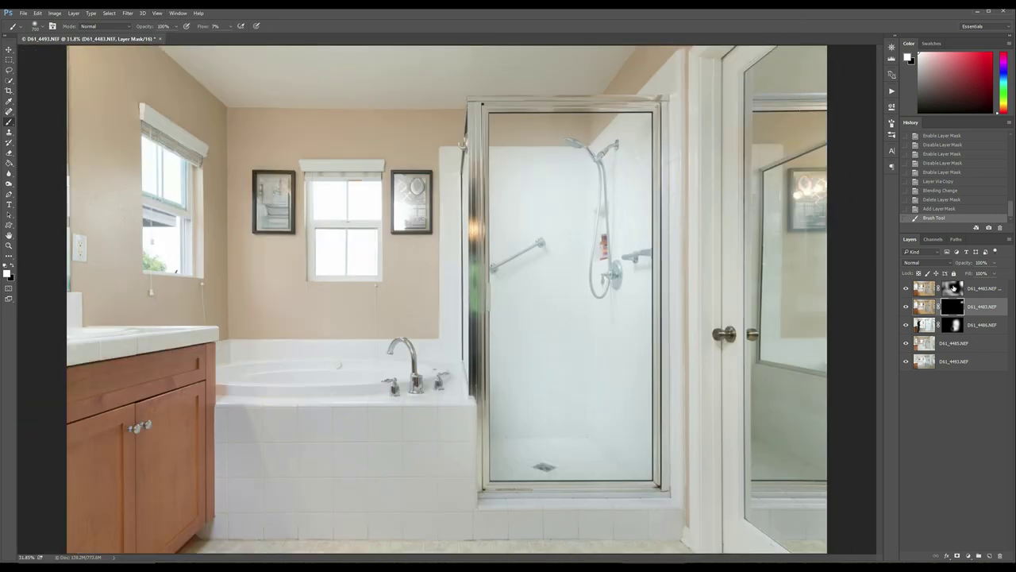
Paint the luminosity copy's mask to tone down the framed picture beside the shower.
{"action": "left_click", "coordinate": [953, 288]}
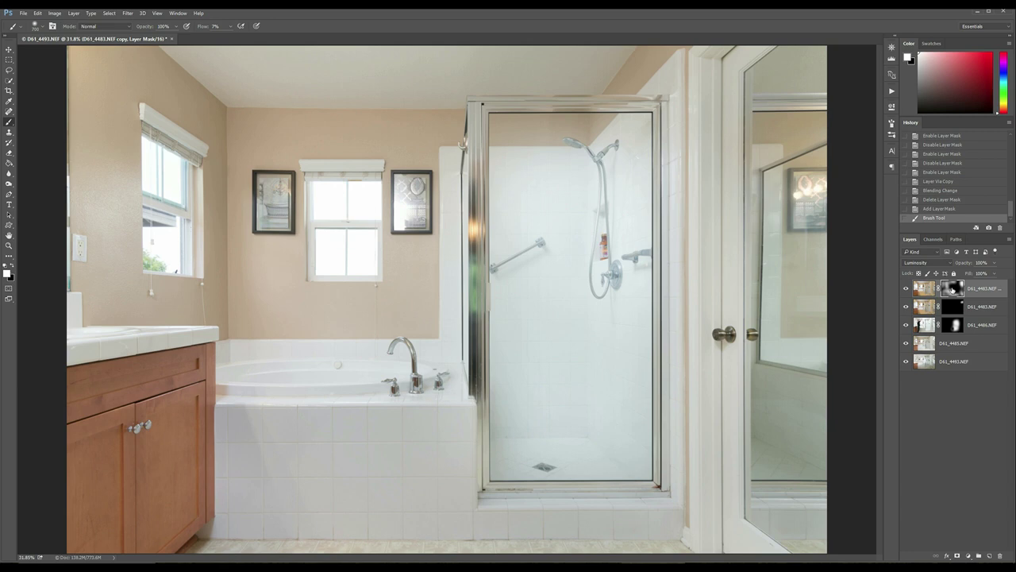
{"action": "left_click", "coordinate": [953, 288], "text": "shift"}
{"action": "left_click", "coordinate": [952, 289], "text": "shift"}
{"action": "left_click", "coordinate": [953, 288], "text": "shift"}
{"action": "left_click", "coordinate": [953, 289], "text": "shift"}
{"action": "key", "text": "bracketright"}
{"action": "key", "text": "bracketright"}
{"action": "key", "text": "bracketright"}
{"action": "key", "text": "bracketright"}
{"action": "key", "text": "bracketleft"}
{"action": "mouse_move", "coordinate": [445, 187]}
{"action": "left_mouse_down"}
{"action": "mouse_move", "coordinate": [433, 135]}
{"action": "mouse_move", "coordinate": [437, 325]}
{"action": "mouse_move", "coordinate": [442, 129]}
{"action": "mouse_move", "coordinate": [450, 145]}
{"action": "mouse_move", "coordinate": [443, 372]}
{"action": "mouse_move", "coordinate": [403, 314]}
{"action": "mouse_move", "coordinate": [353, 348]}
{"action": "mouse_move", "coordinate": [294, 321]}
{"action": "mouse_move", "coordinate": [308, 358]}
{"action": "mouse_move", "coordinate": [404, 329]}
{"action": "left_mouse_up"}
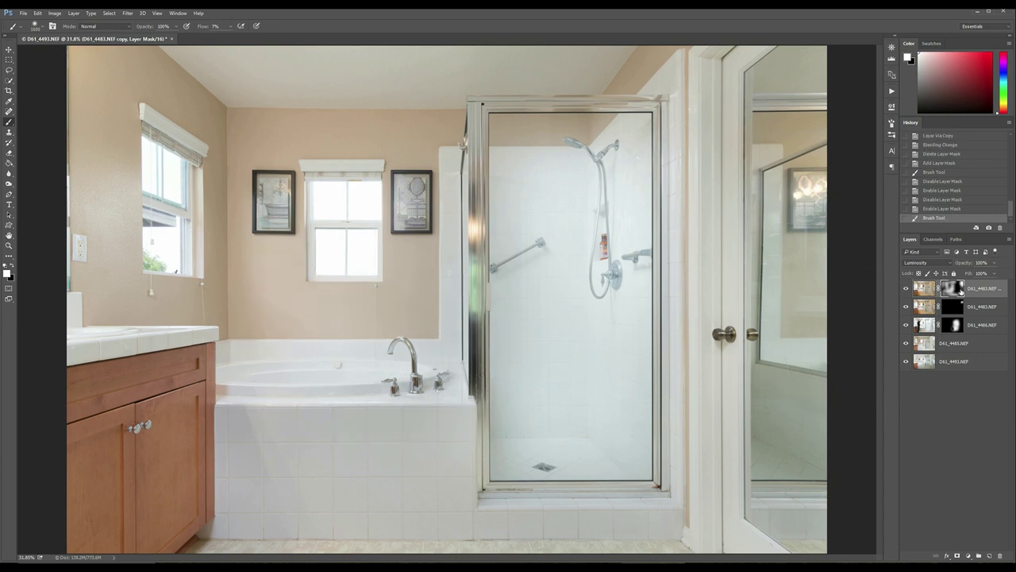
Compare the top layer's mask on and off, then paint the blend across the tub into the shower.
{"action": "left_click", "coordinate": [961, 290], "text": "shift"}
{"action": "left_click", "coordinate": [953, 289], "text": "shift"}
{"action": "left_click", "coordinate": [953, 289], "text": "shift"}
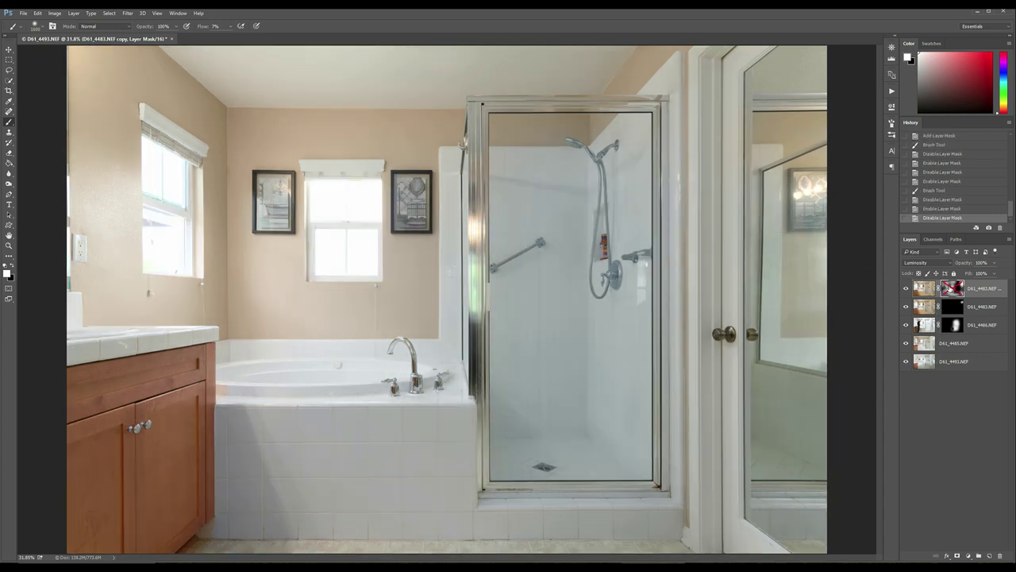
{"action": "left_click", "coordinate": [953, 289], "text": "shift"}
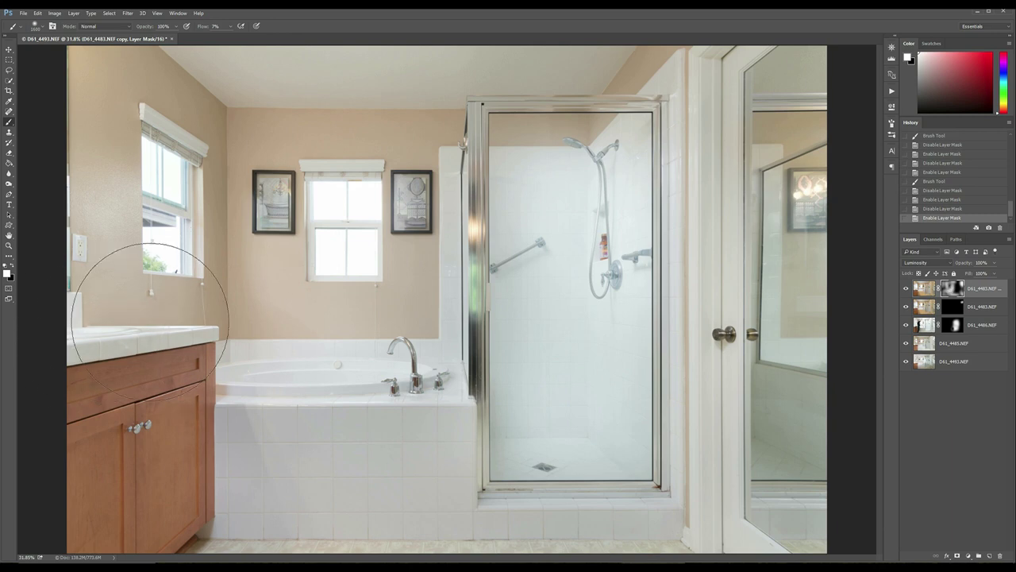
{"action": "left_click_drag", "start_coordinate": [245, 466], "coordinate": [574, 476]}
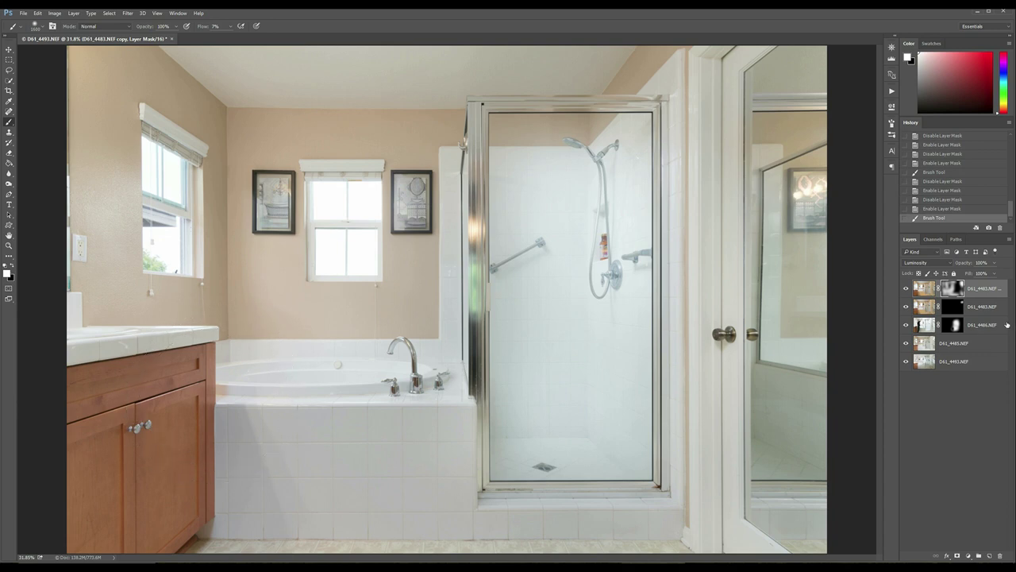
Dab a spot into the Normal D61_4483 layer's mask and move D61_4493.NEF to the top.
{"action": "left_click", "coordinate": [960, 309]}
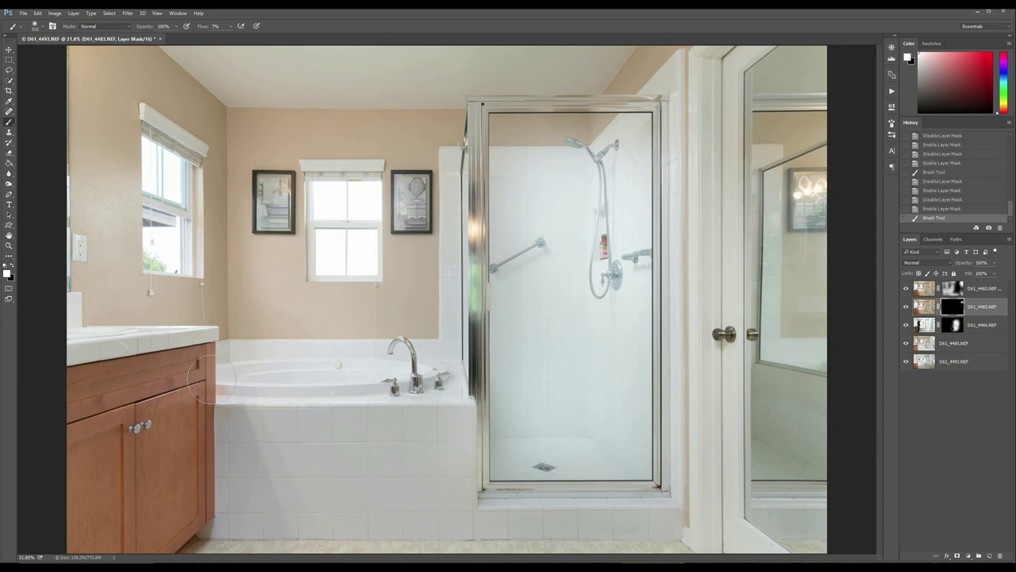
{"action": "left_click", "coordinate": [286, 389]}
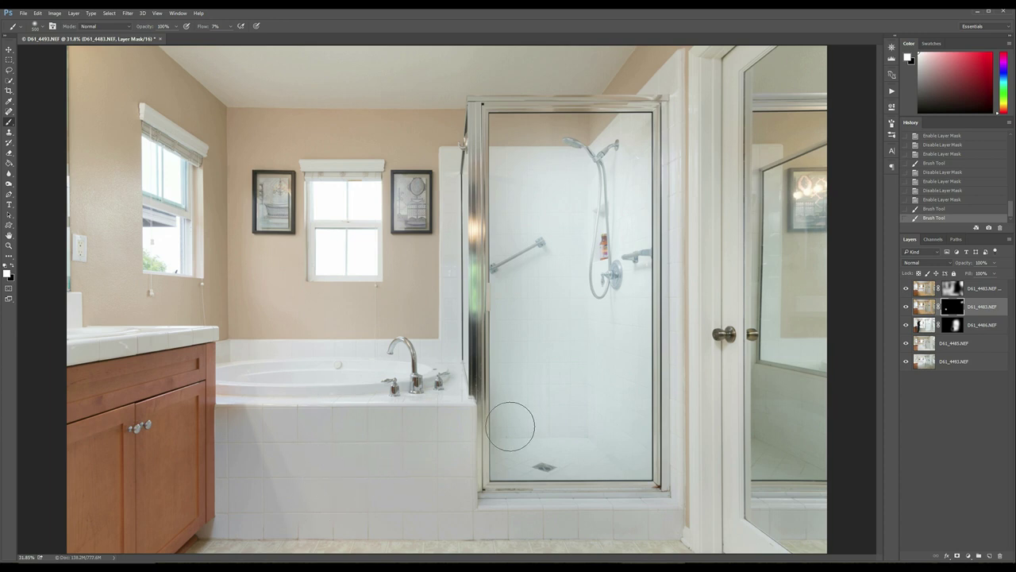
{"action": "left_click", "coordinate": [986, 361]}
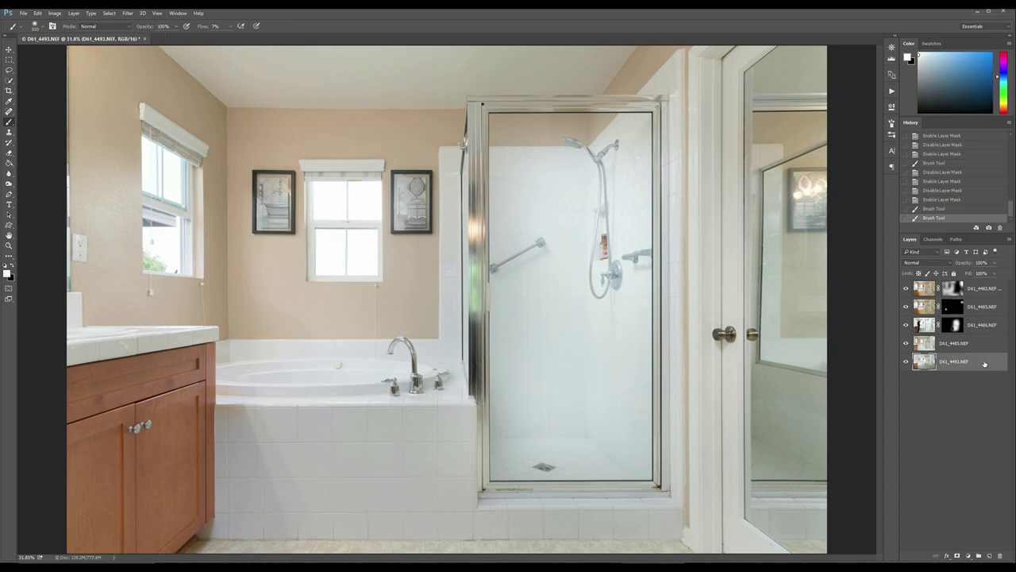
{"action": "left_click_drag", "start_coordinate": [983, 351], "coordinate": [980, 283]}
Set D61_4493.NEF to Darken blending with an all-black Hide All mask.
{"action": "left_click", "coordinate": [922, 264]}
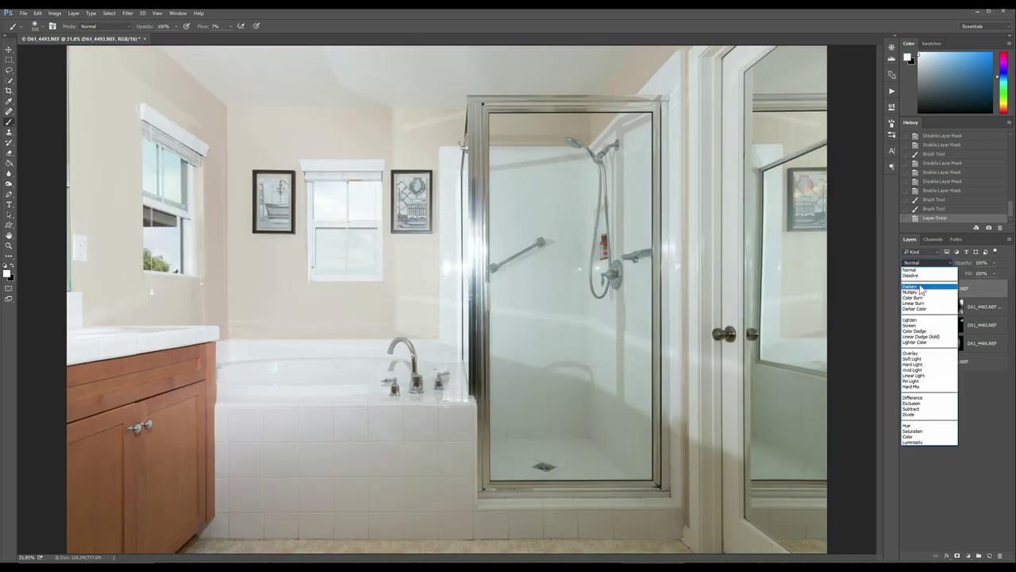
{"action": "left_click", "coordinate": [922, 288]}
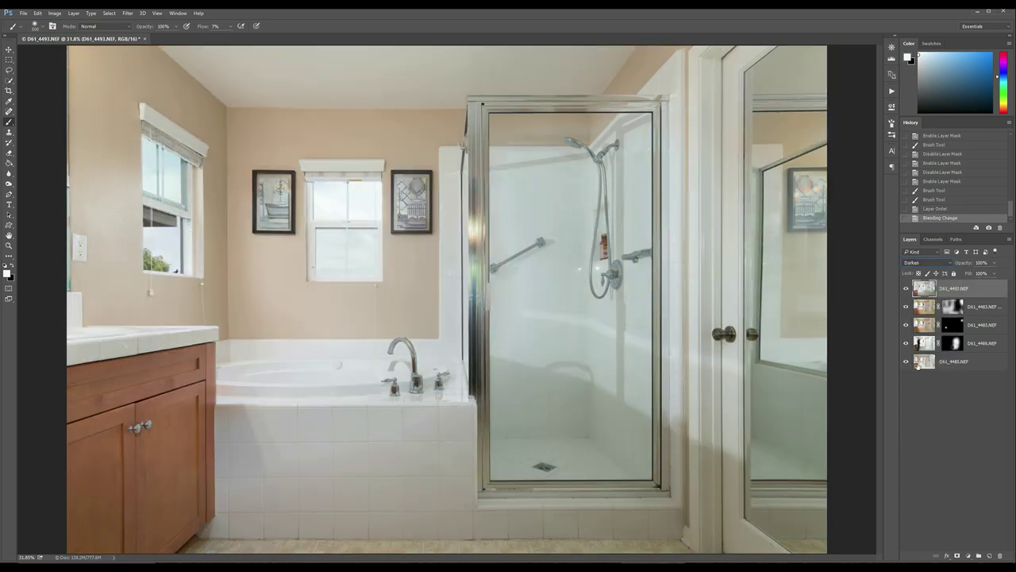
{"action": "key", "text": "alt+l"}
{"action": "key", "text": "m"}
{"action": "key", "text": "h"}
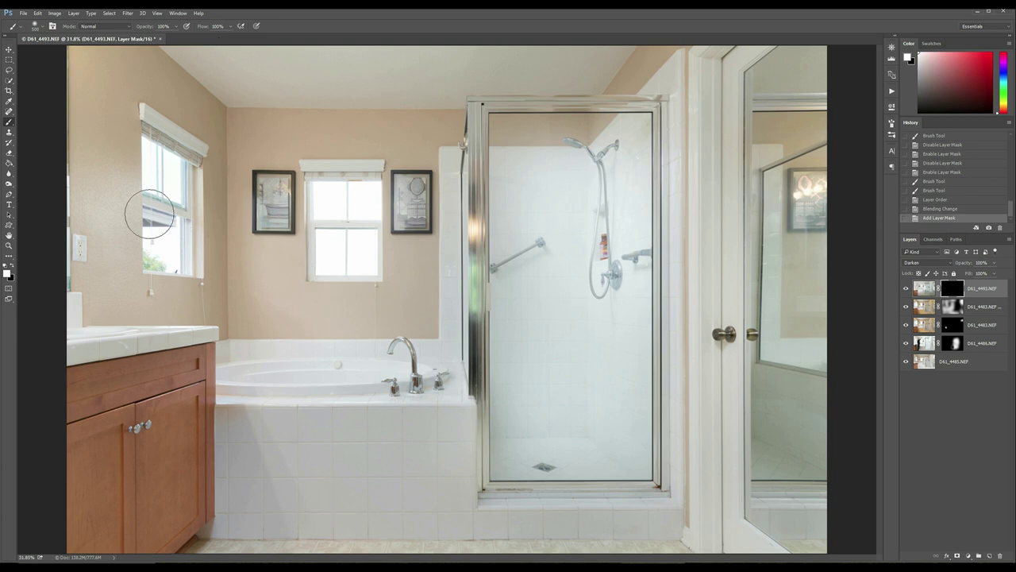
Paint darker glass in over the left and middle windows, then disable the luminosity copy's mask to compare.
{"action": "mouse_move", "coordinate": [150, 157]}
{"action": "left_mouse_down"}
{"action": "mouse_move", "coordinate": [159, 254]}
{"action": "mouse_move", "coordinate": [170, 164]}
{"action": "mouse_move", "coordinate": [178, 257]}
{"action": "mouse_move", "coordinate": [165, 229]}
{"action": "mouse_move", "coordinate": [169, 259]}
{"action": "mouse_move", "coordinate": [154, 156]}
{"action": "left_mouse_up"}
{"action": "mouse_move", "coordinate": [319, 188]}
{"action": "left_mouse_down"}
{"action": "mouse_move", "coordinate": [329, 264]}
{"action": "mouse_move", "coordinate": [366, 203]}
{"action": "mouse_move", "coordinate": [367, 174]}
{"action": "mouse_move", "coordinate": [367, 254]}
{"action": "mouse_move", "coordinate": [335, 259]}
{"action": "mouse_move", "coordinate": [329, 185]}
{"action": "mouse_move", "coordinate": [365, 182]}
{"action": "mouse_move", "coordinate": [340, 254]}
{"action": "left_mouse_up"}
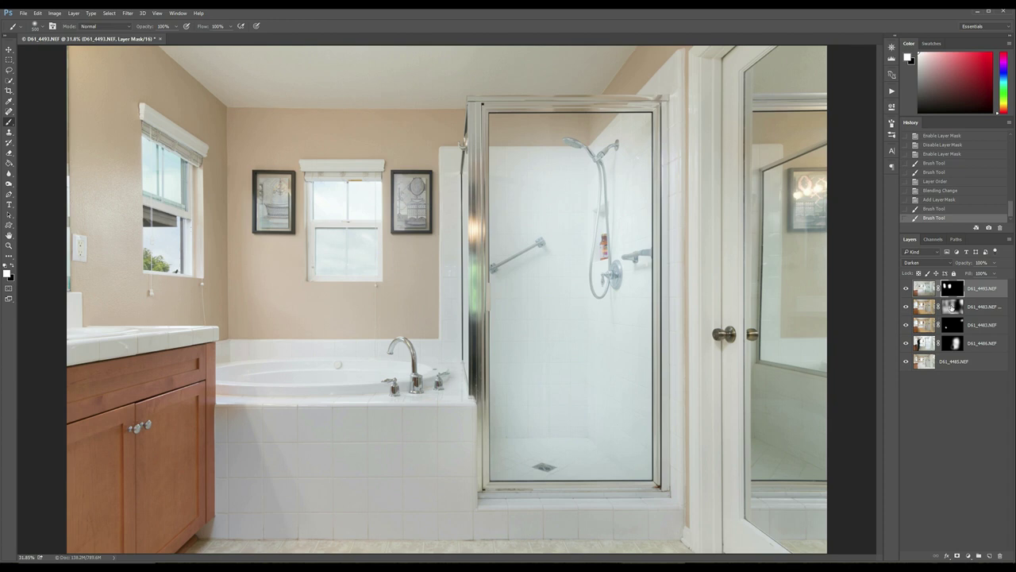
{"action": "left_click", "coordinate": [952, 307]}
{"action": "left_click", "coordinate": [961, 310], "text": "shift"}
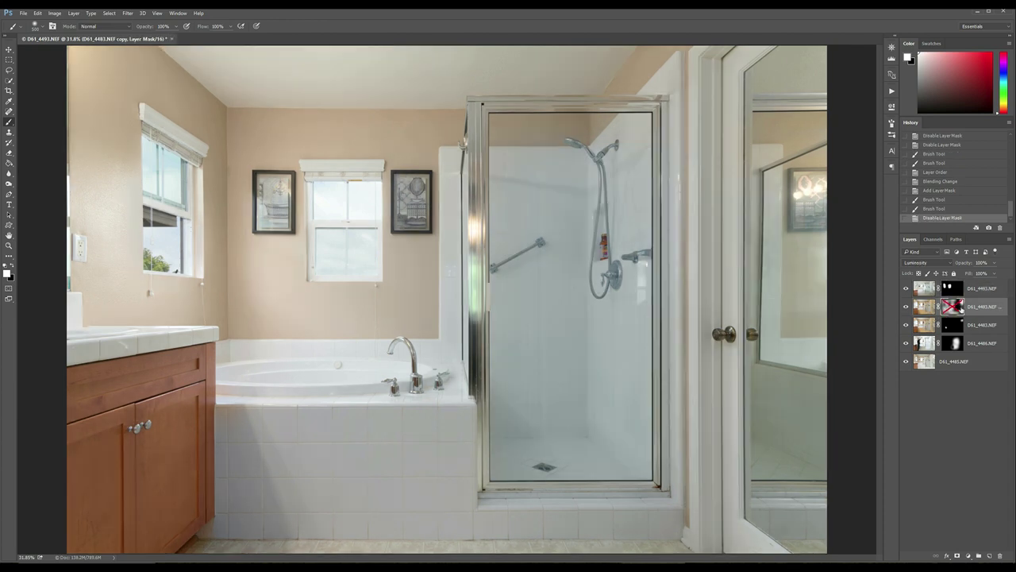
Paint the luminosity layer's mask over the tub and the middle and left windows with a larger brush.
{"action": "left_click", "coordinate": [961, 310], "text": "shift"}
{"action": "left_click", "coordinate": [961, 309], "text": "shift"}
{"action": "left_click", "coordinate": [961, 309], "text": "shift"}
{"action": "left_click", "coordinate": [961, 309], "text": "shift"}
{"action": "left_click", "coordinate": [961, 309], "text": "shift"}
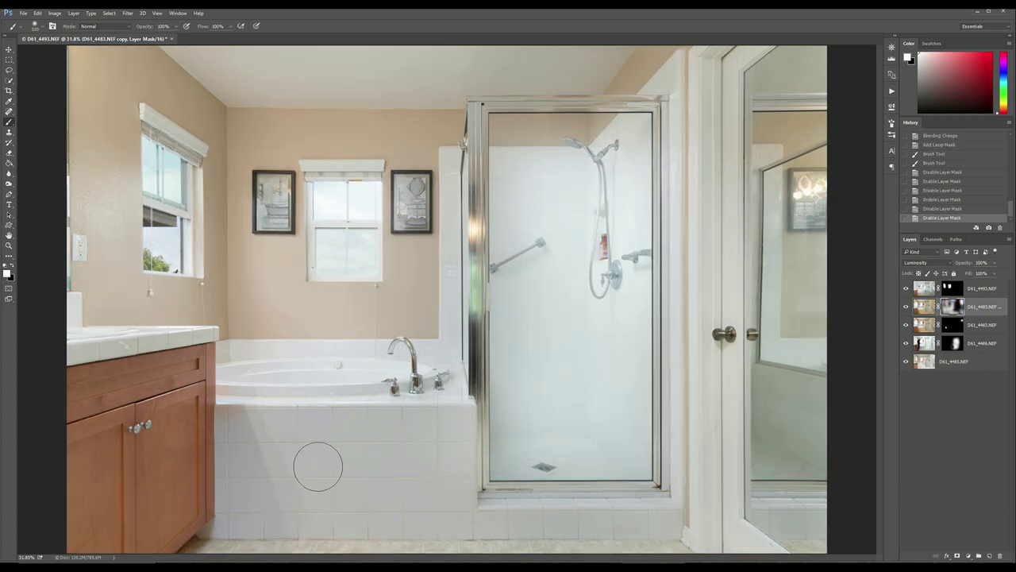
{"action": "key", "text": "bracketright"}
{"action": "key", "text": "bracketright"}
{"action": "key", "text": "bracketright"}
{"action": "key", "text": "bracketright"}
{"action": "key", "text": "bracketright"}
{"action": "left_click_drag", "start_coordinate": [312, 492], "coordinate": [227, 420]}
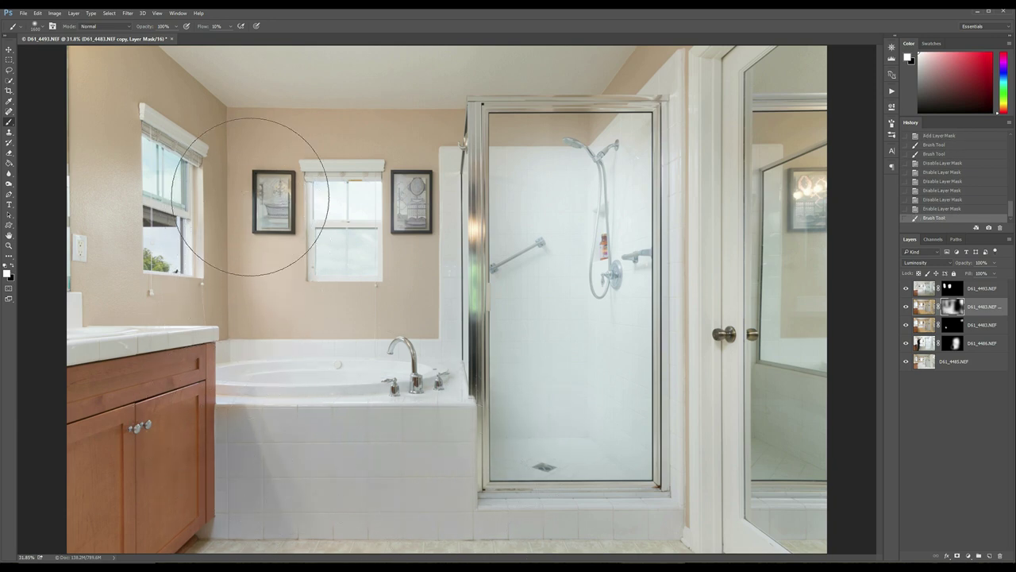
{"action": "left_click_drag", "start_coordinate": [363, 301], "coordinate": [345, 257]}
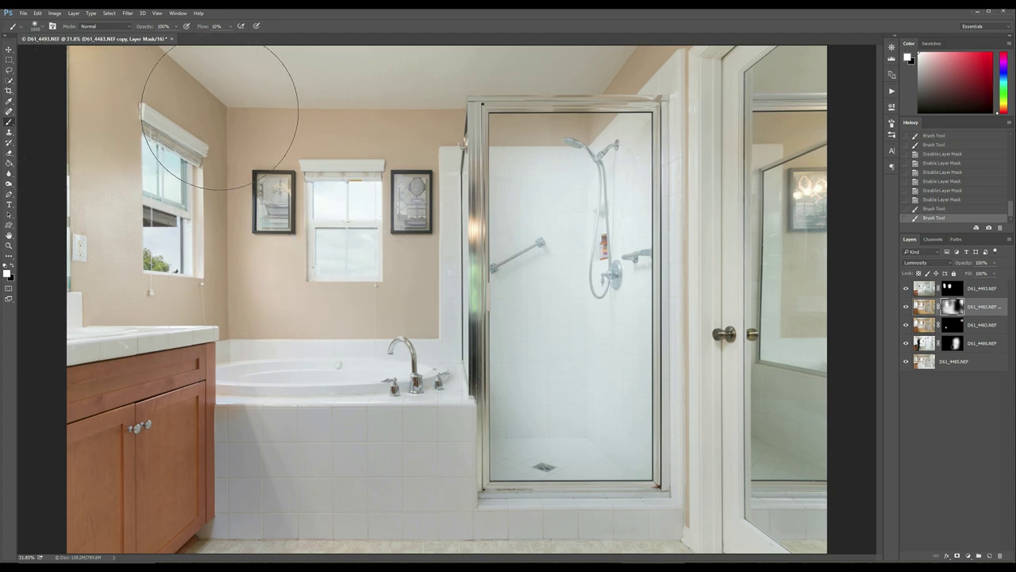
{"action": "left_click_drag", "start_coordinate": [120, 290], "coordinate": [151, 239]}
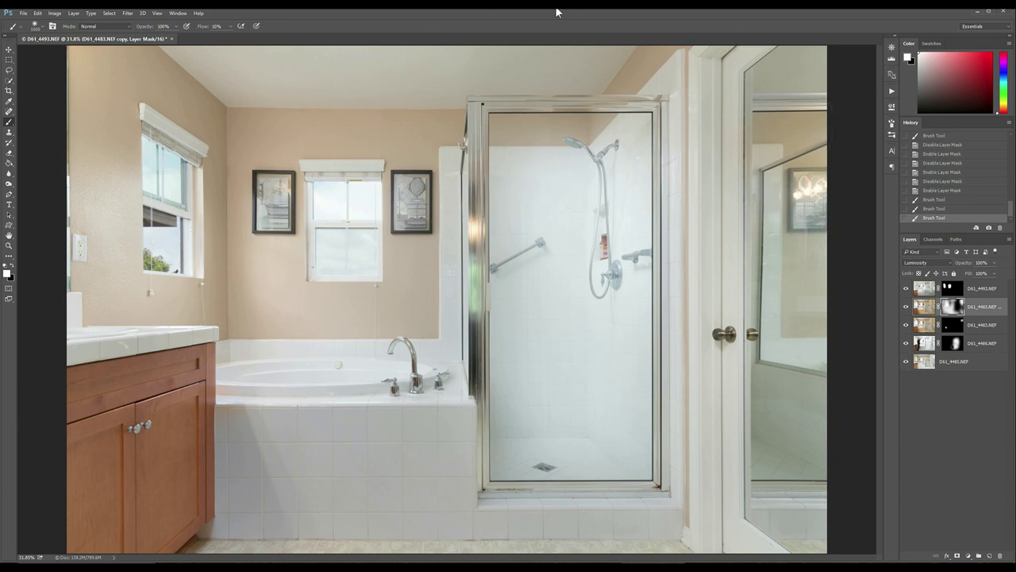
Flatten the image, save it, and switch back to Lightroom.
{"action": "key", "text": "alt+l"}
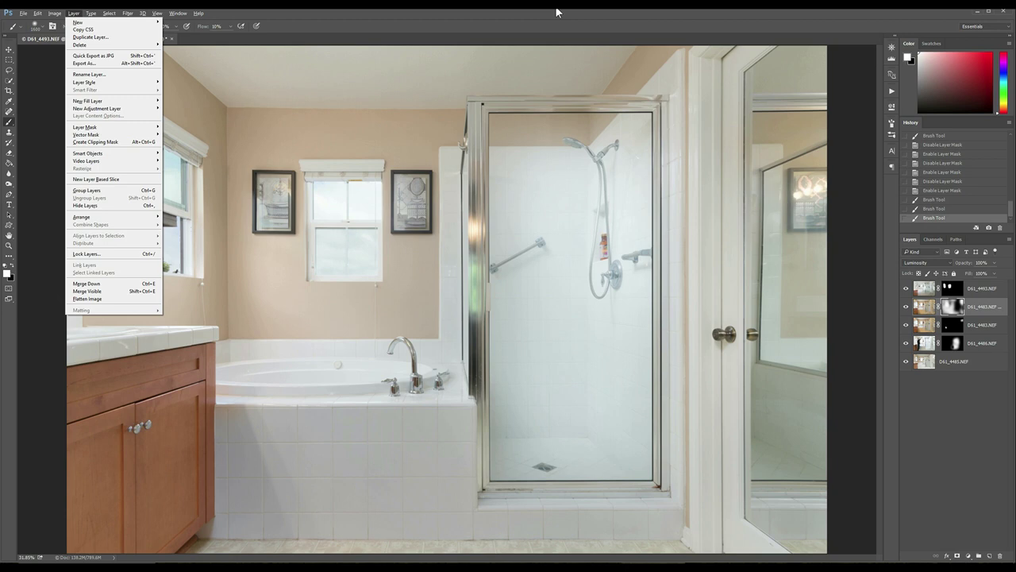
{"action": "key", "text": "f"}
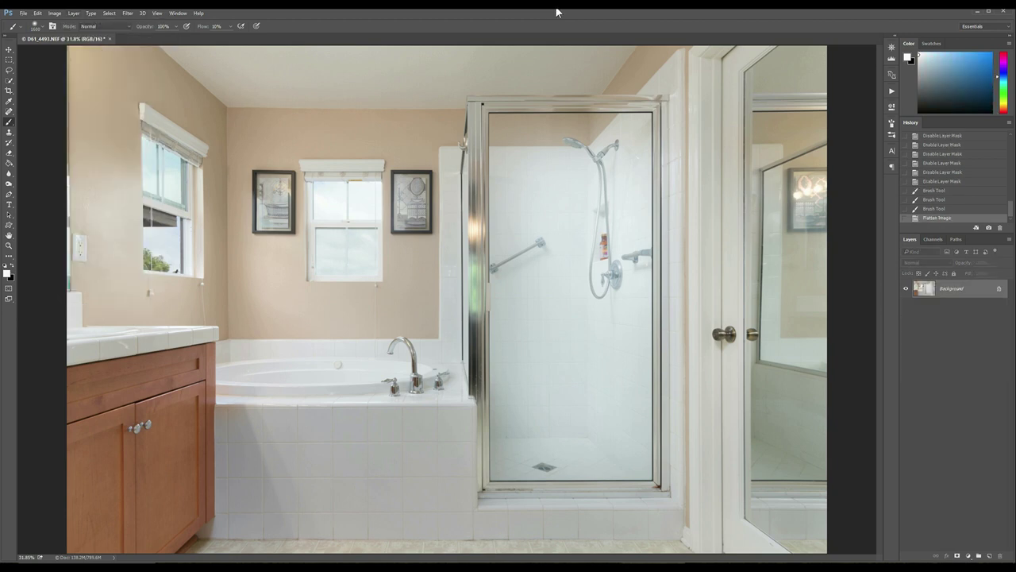
{"action": "key", "text": "ctrl+s"}
{"action": "key", "text": "alt+Tab"}
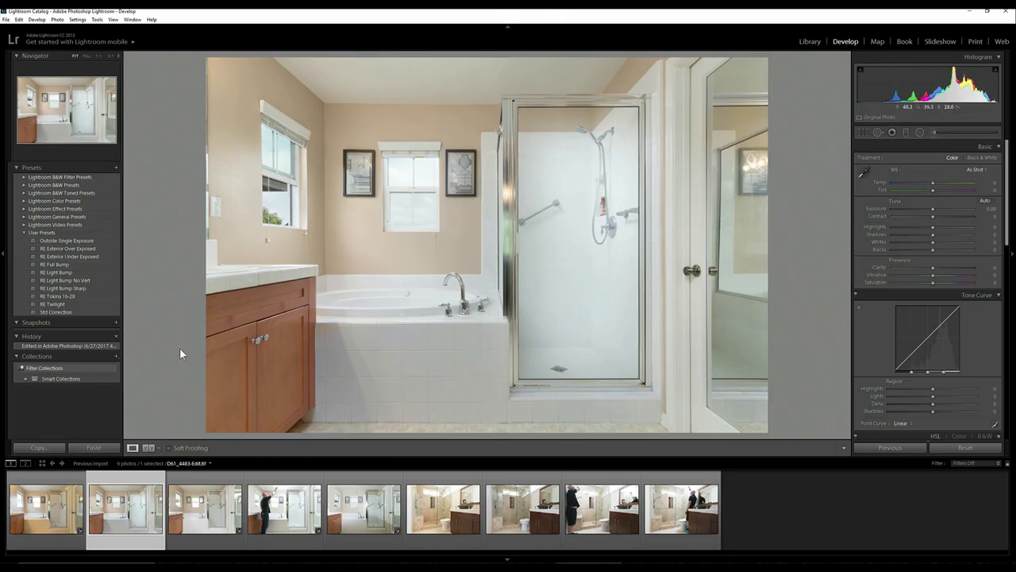
Apply RE Light Bump No Vert to D61_4483-Edit.tif, then set Blacks -55, Highlights -45, Whites +33.
{"action": "left_click", "coordinate": [63, 280]}
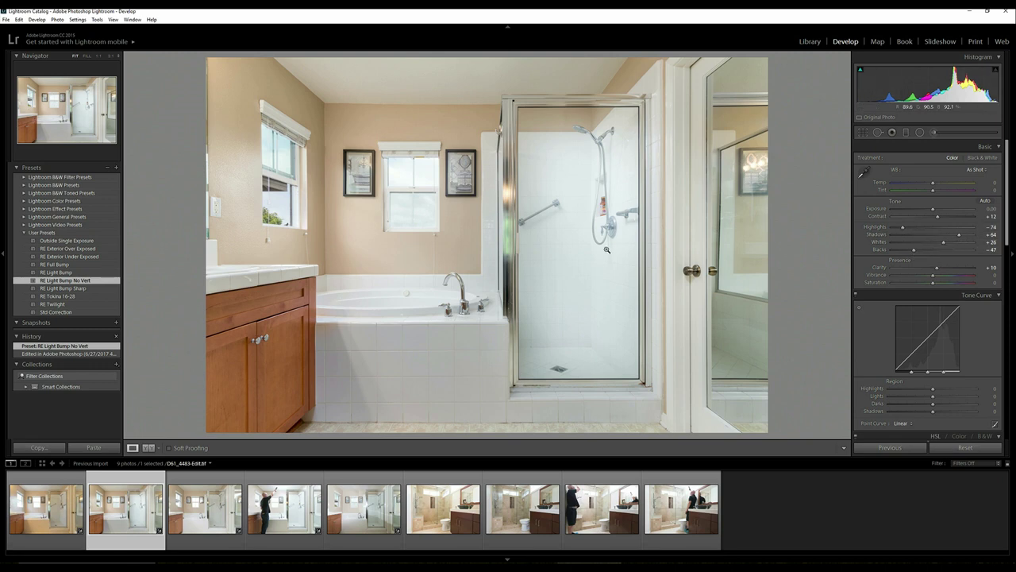
{"action": "left_click_drag", "start_coordinate": [911, 248], "coordinate": [908, 247]}
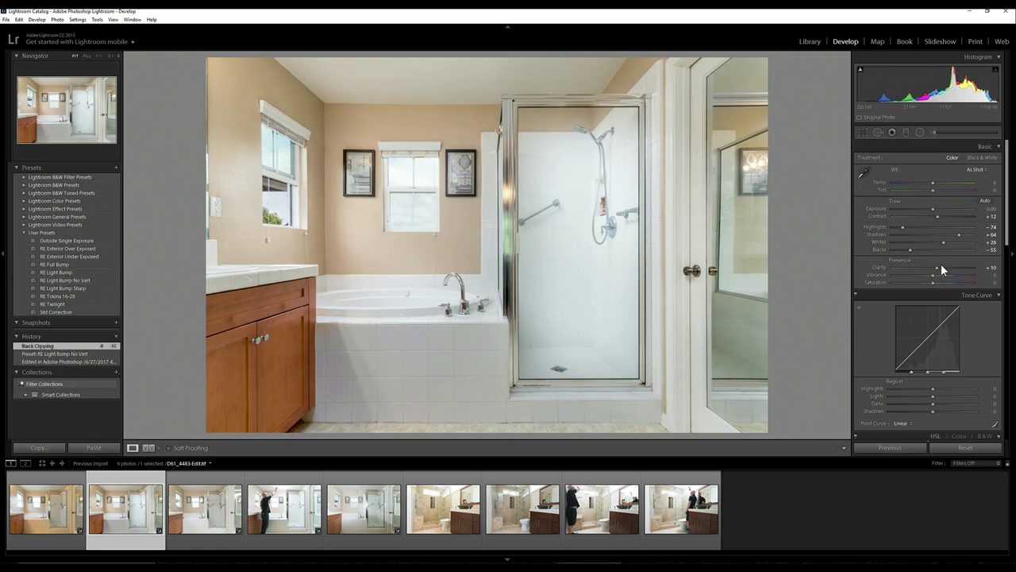
{"action": "left_click", "coordinate": [911, 226]}
{"action": "left_click_drag", "start_coordinate": [911, 226], "coordinate": [914, 226]}
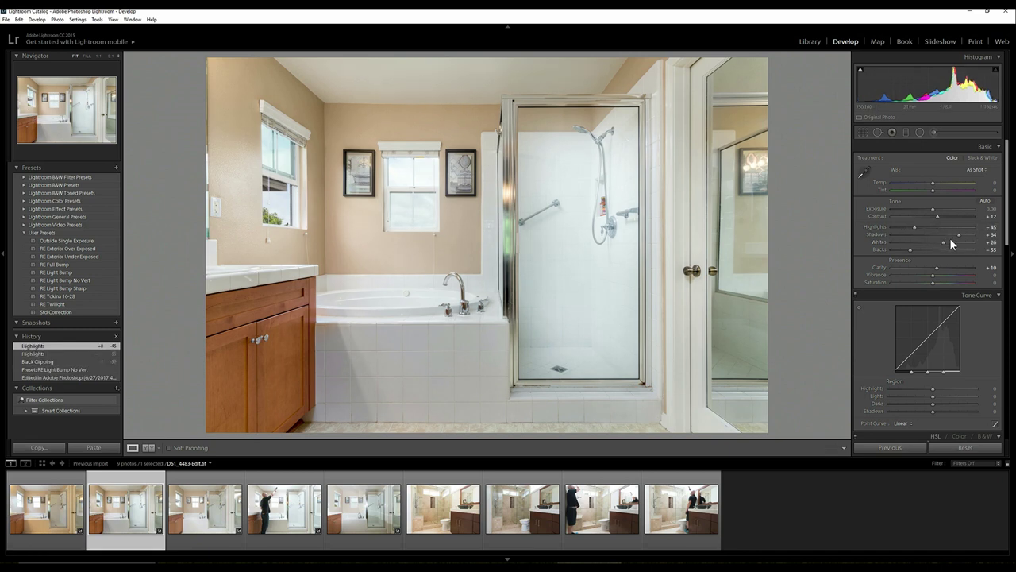
{"action": "left_click_drag", "start_coordinate": [942, 241], "coordinate": [944, 240]}
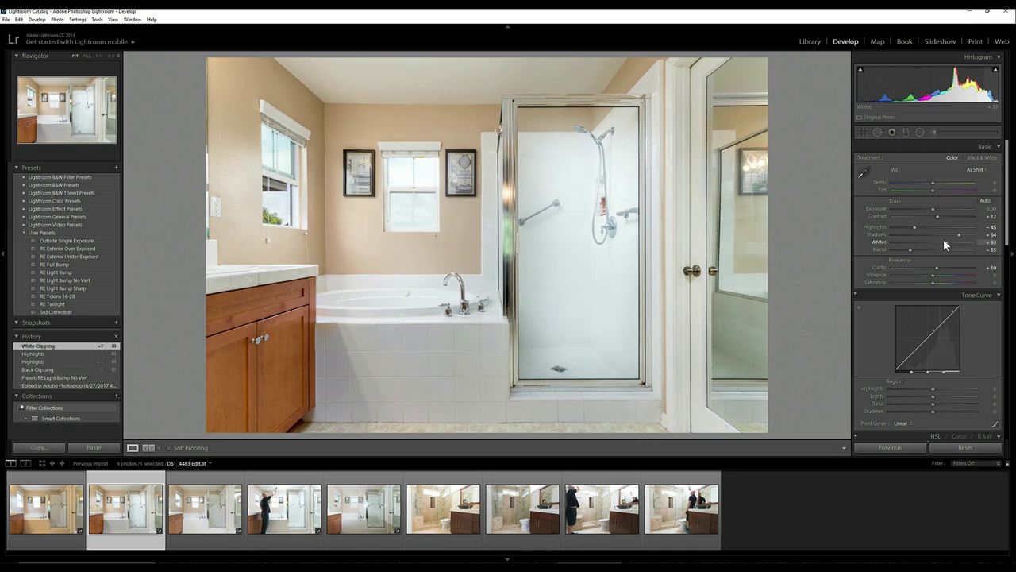
Review the first, third and blended bathroom shots, then load D61_5894.NEF in Develop.
{"action": "left_click", "coordinate": [59, 510]}
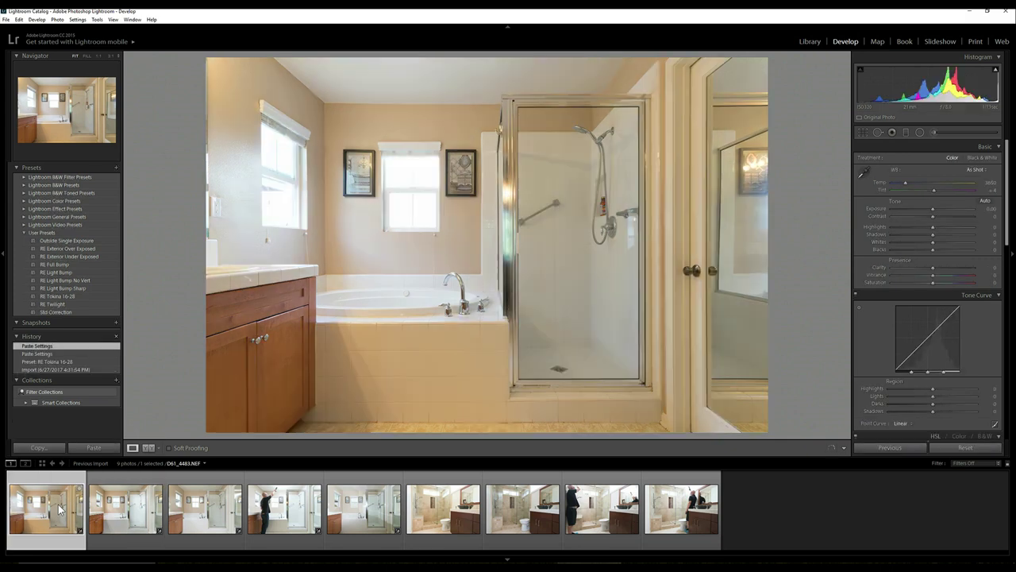
{"action": "left_click", "coordinate": [219, 511]}
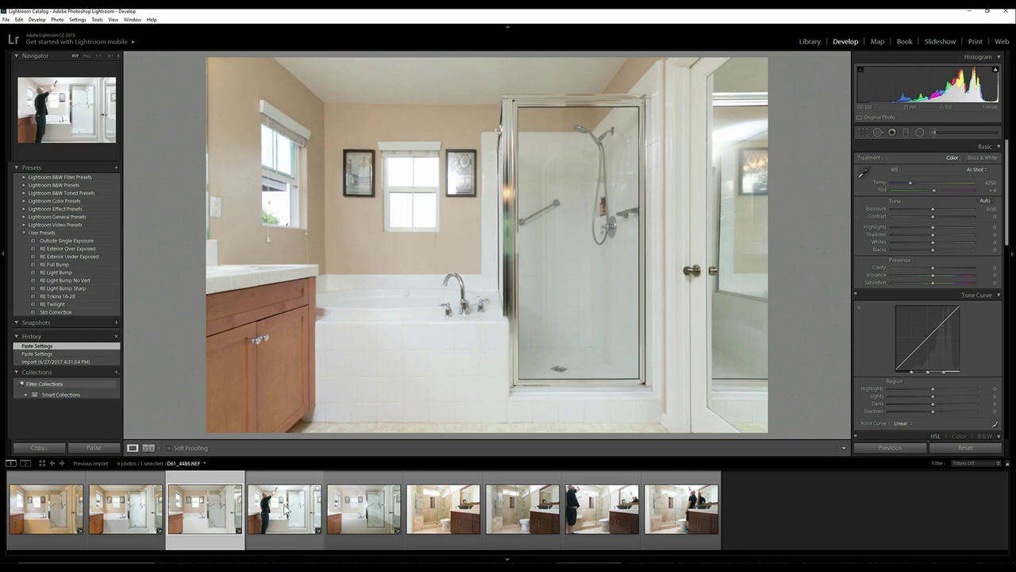
{"action": "left_click", "coordinate": [136, 503]}
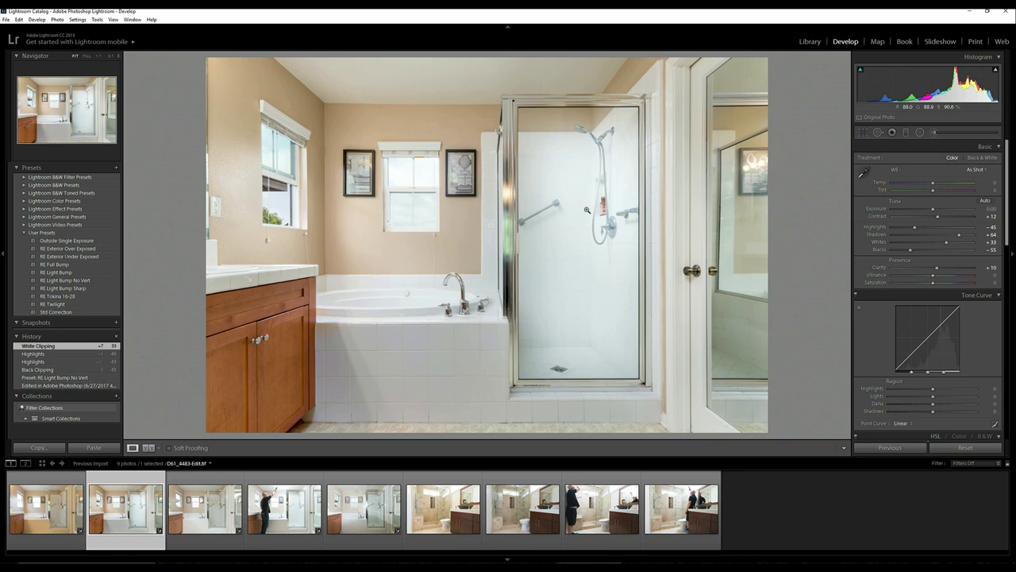
{"action": "left_click", "coordinate": [435, 512]}
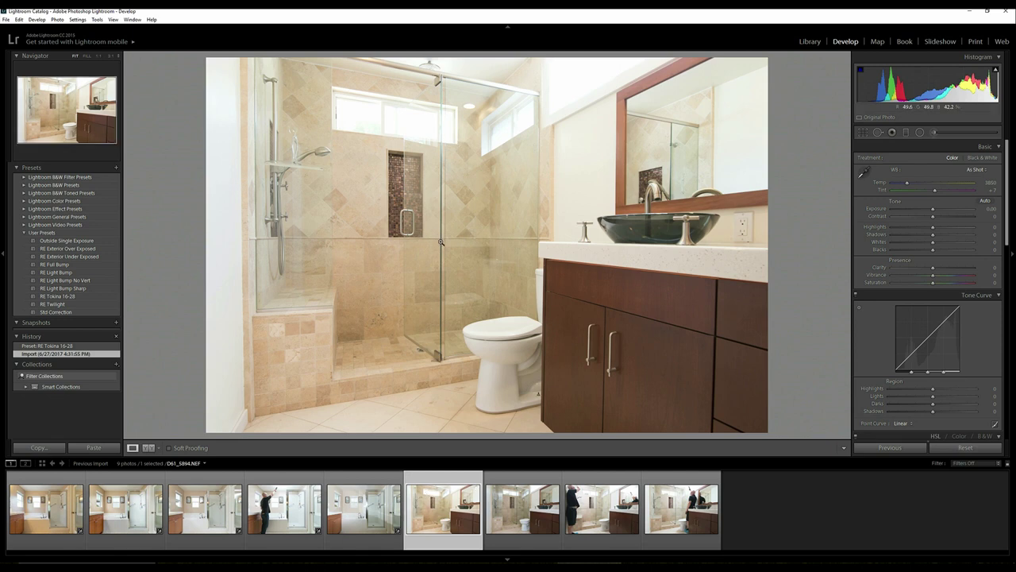
Apply the RE Tokina 16-28 preset to D61_5894.NEF and set the manual Vertical transform to +1.
{"action": "left_click", "coordinate": [85, 297]}
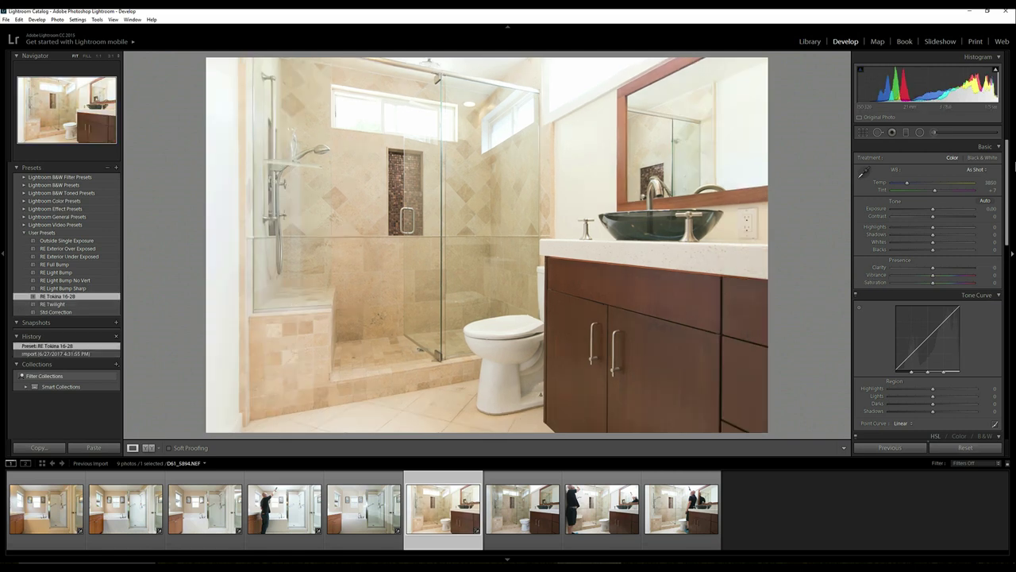
{"action": "left_click_drag", "start_coordinate": [1009, 163], "coordinate": [1001, 344]}
{"action": "left_click", "coordinate": [931, 293]}
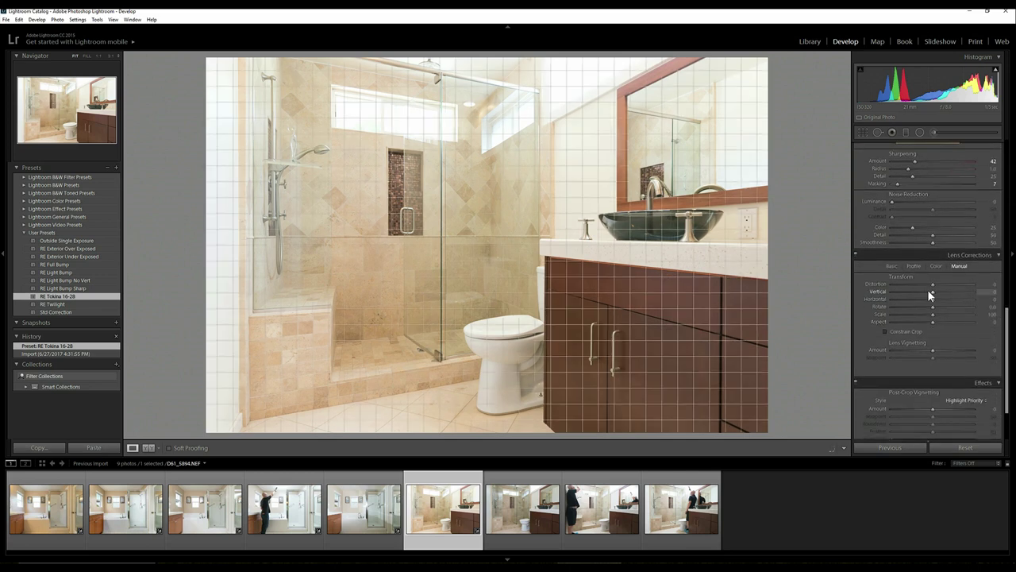
{"action": "left_click_drag", "start_coordinate": [930, 290], "coordinate": [932, 291]}
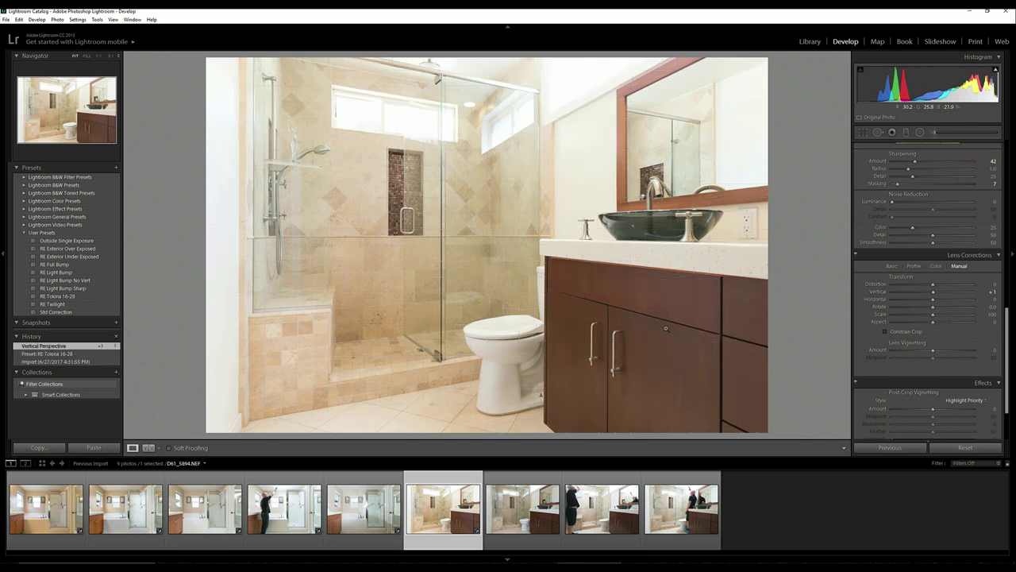
{"action": "right_click", "coordinate": [456, 525]}
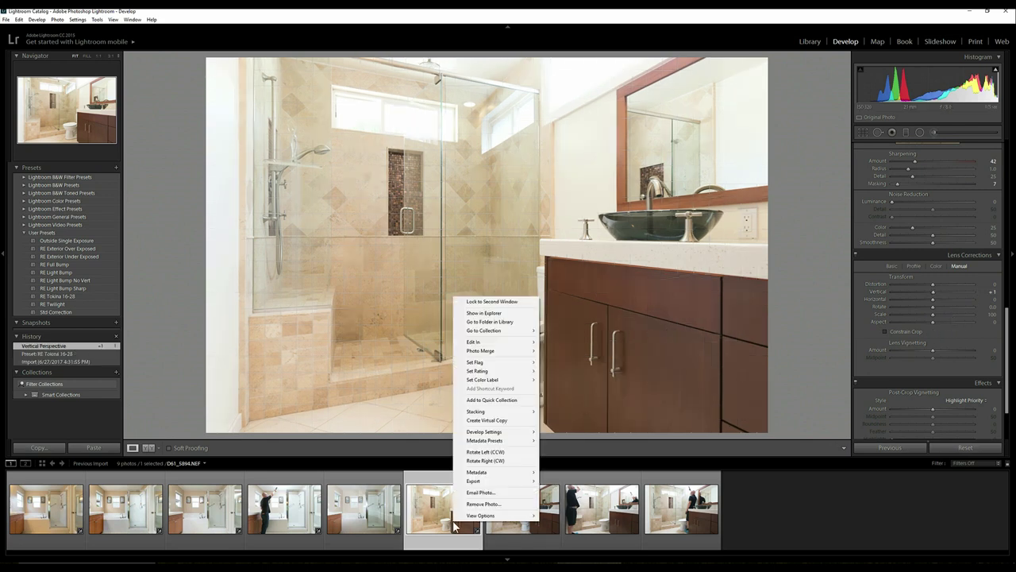
{"action": "mouse_move", "coordinate": [489, 438]}
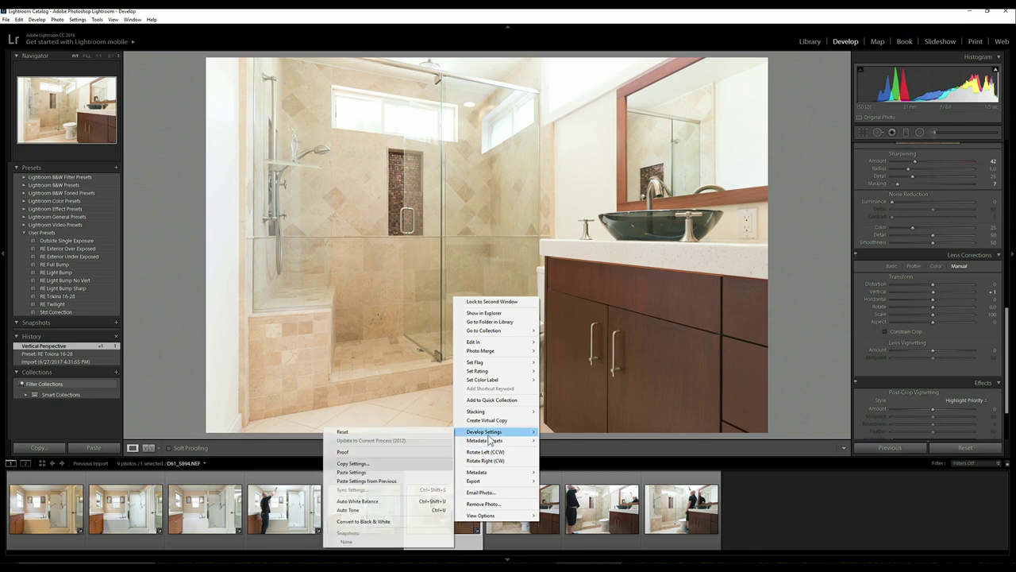
{"action": "left_click", "coordinate": [399, 465]}
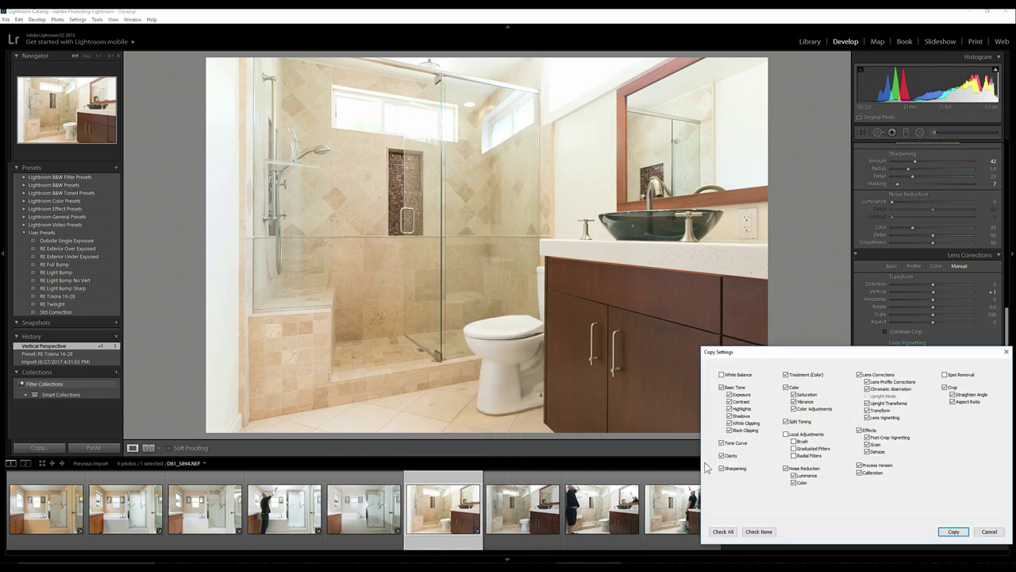
{"action": "key", "text": "Return"}
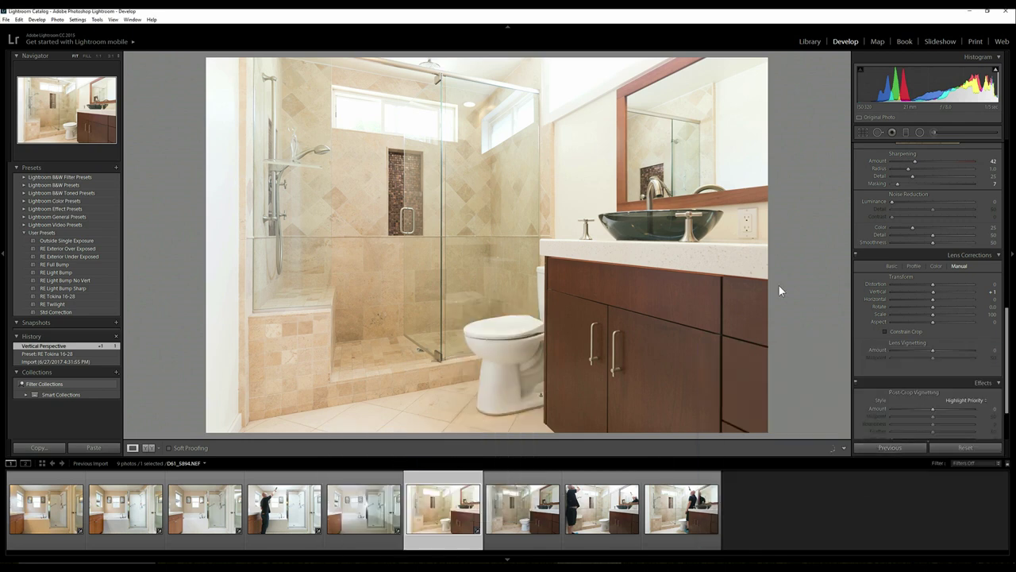
Lower D61_5894.NEF's Highlights to -43 and Exposure to -0.19, checking against the next exposure.
{"action": "left_click_drag", "start_coordinate": [1006, 379], "coordinate": [1006, 210]}
{"action": "left_click", "coordinate": [915, 225]}
{"action": "left_click", "coordinate": [931, 207]}
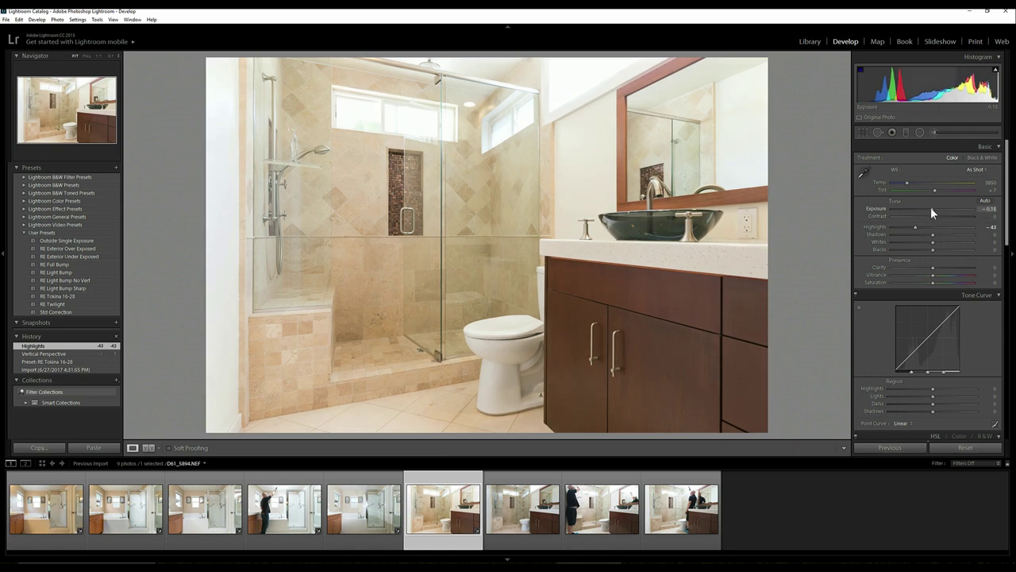
{"action": "left_click", "coordinate": [536, 506]}
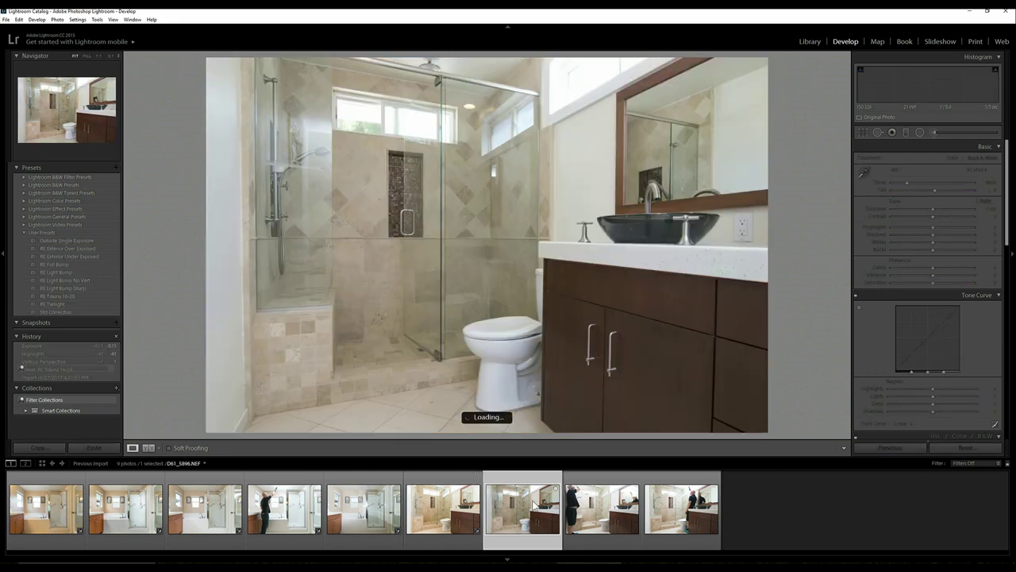
{"action": "left_click", "coordinate": [464, 512]}
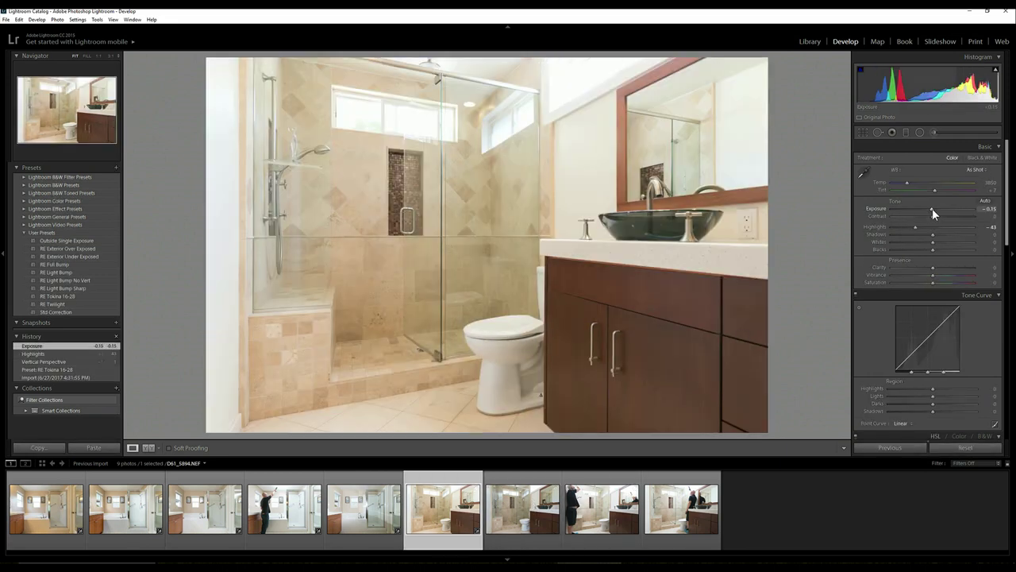
{"action": "left_click_drag", "start_coordinate": [931, 208], "coordinate": [931, 208]}
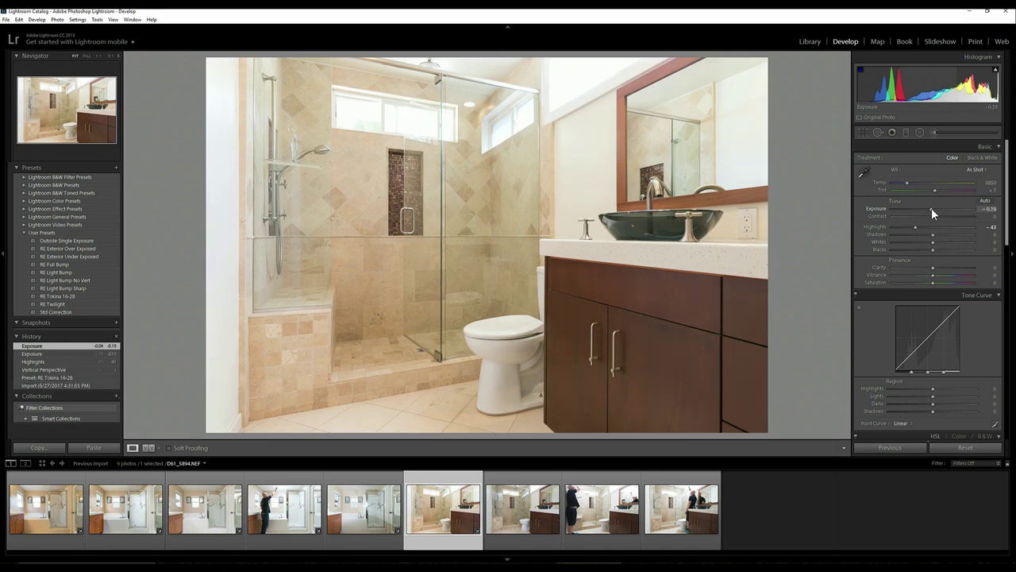
Review the remaining shower exposures, including those with the photographer by the shower and vanity.
{"action": "left_click", "coordinate": [545, 515]}
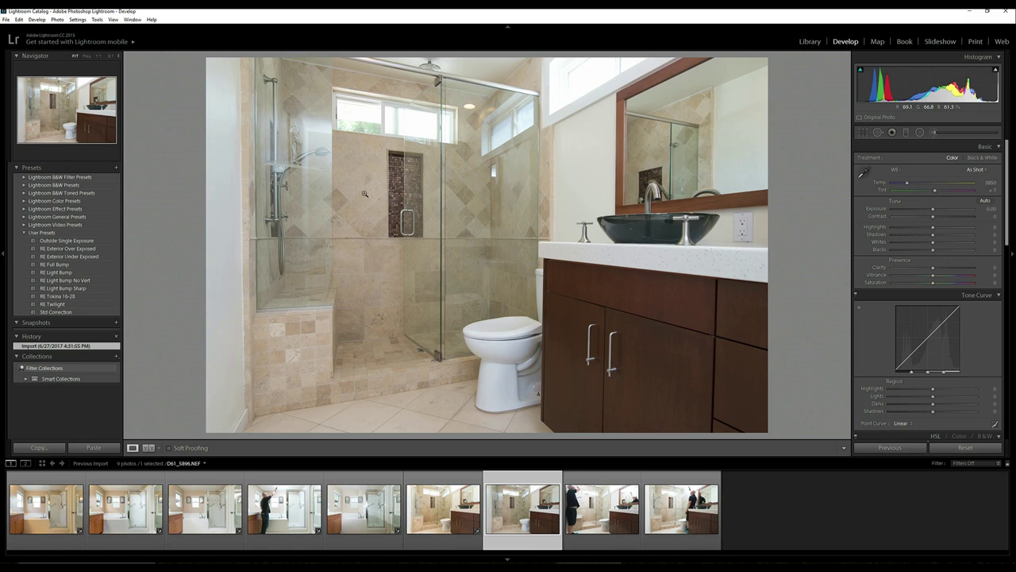
{"action": "left_click", "coordinate": [609, 508]}
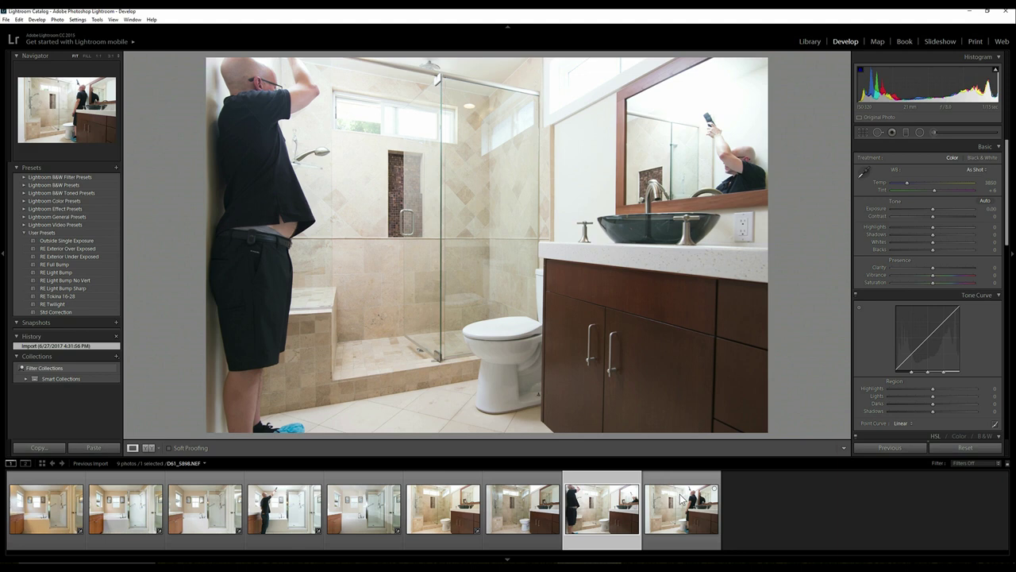
{"action": "left_click", "coordinate": [680, 499]}
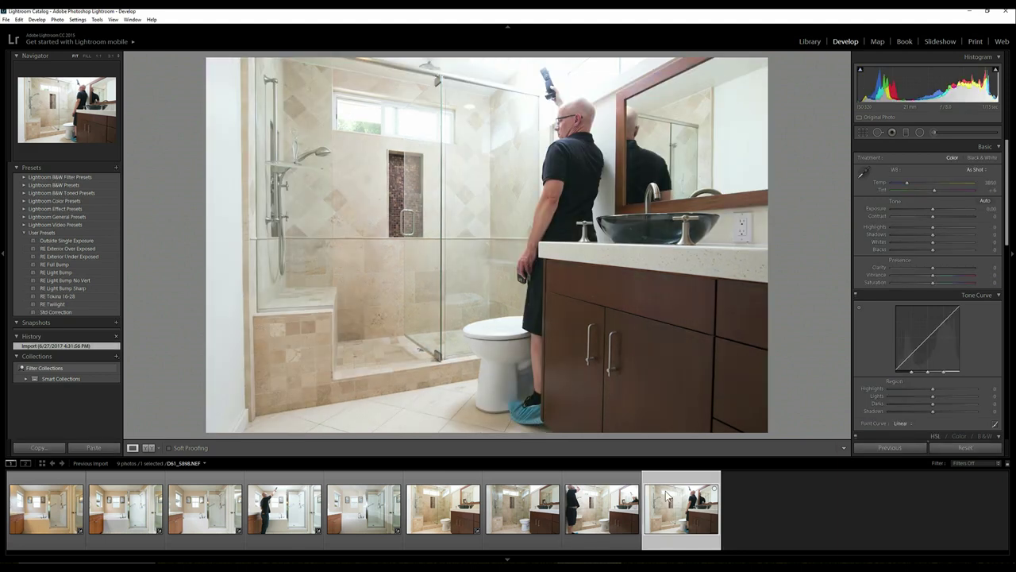
{"action": "left_click", "coordinate": [619, 506]}
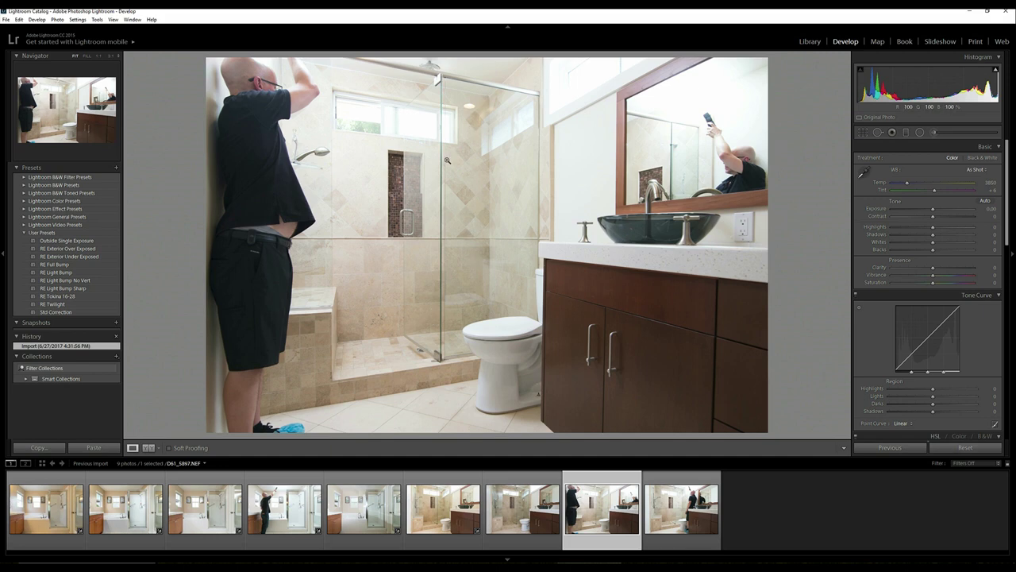
{"action": "left_click", "coordinate": [683, 509]}
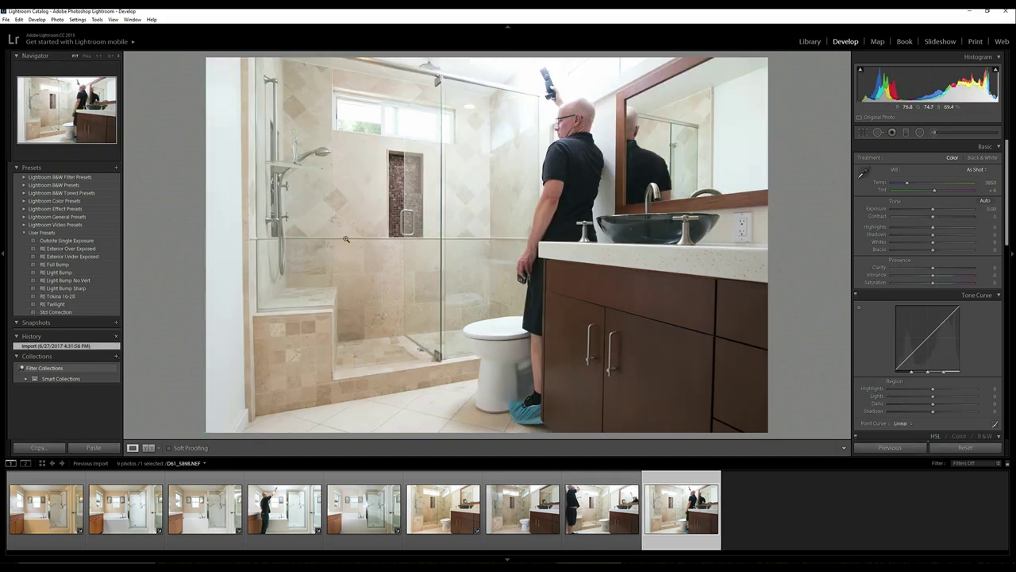
Paste the copied develop settings onto the three selected shower exposures, then add D61_5894 to the selection.
{"action": "left_click", "coordinate": [543, 524], "text": "shift"}
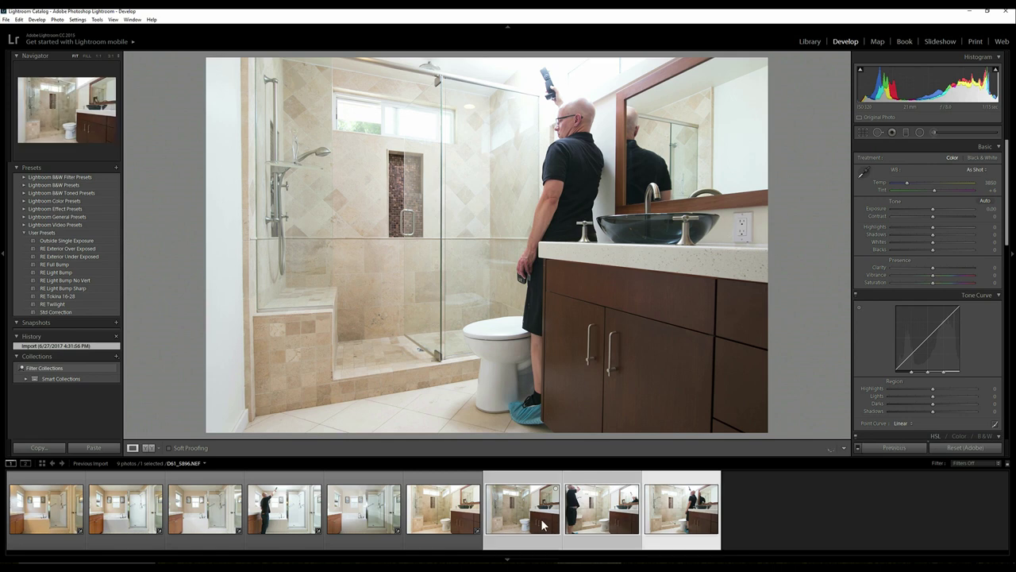
{"action": "right_click", "coordinate": [543, 525]}
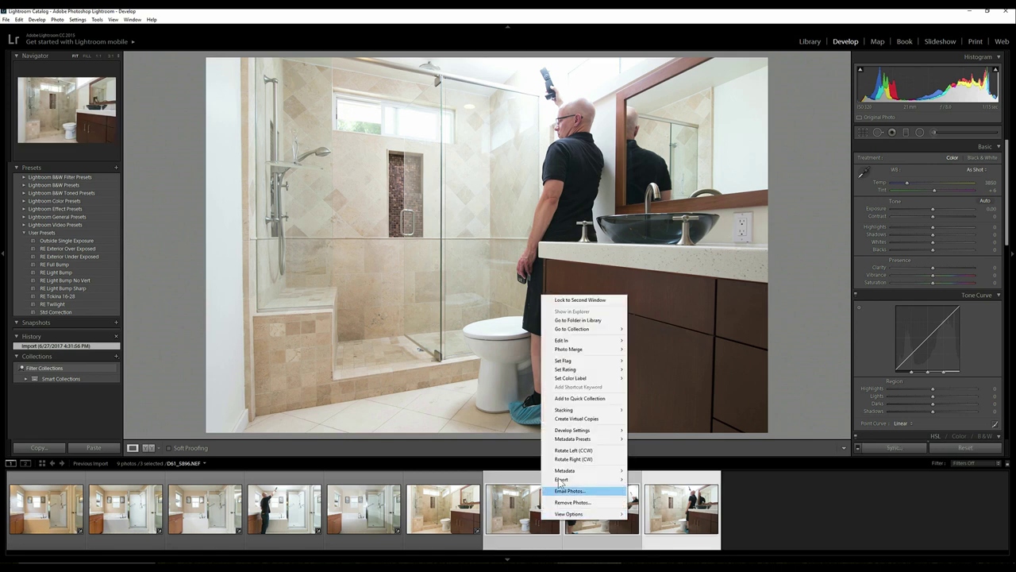
{"action": "mouse_move", "coordinate": [580, 435]}
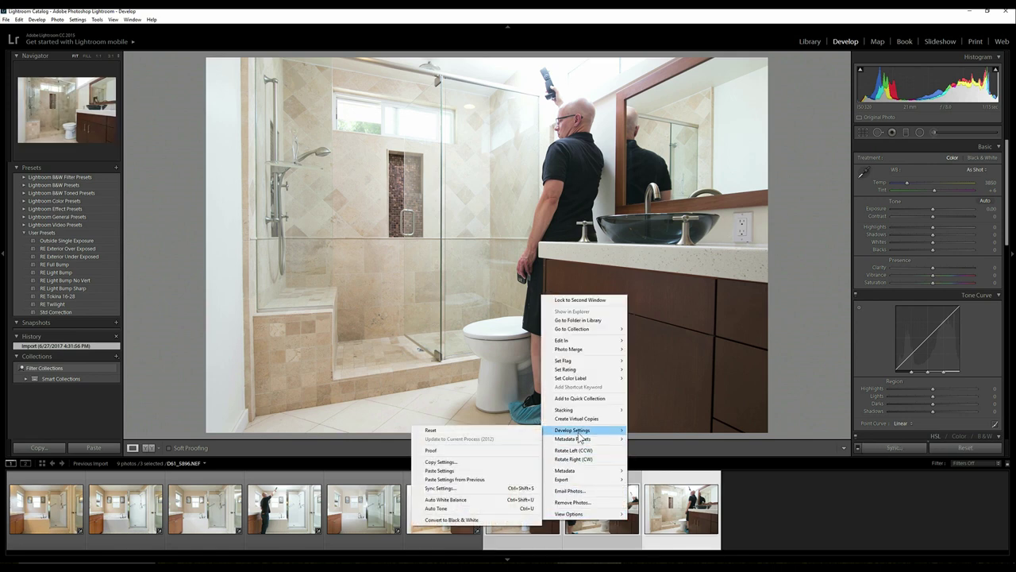
{"action": "left_click", "coordinate": [486, 472]}
{"action": "left_click", "coordinate": [458, 515], "text": "ctrl"}
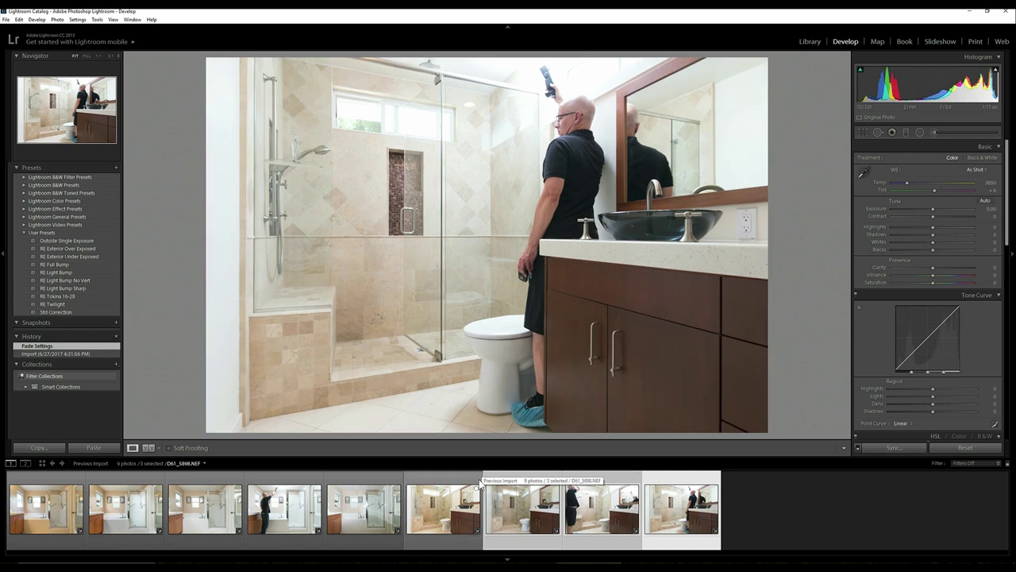
Send shower exposures D61_5894, 5896, 5897 and 5898 to Photoshop as layers in one document.
{"action": "right_click", "coordinate": [459, 514]}
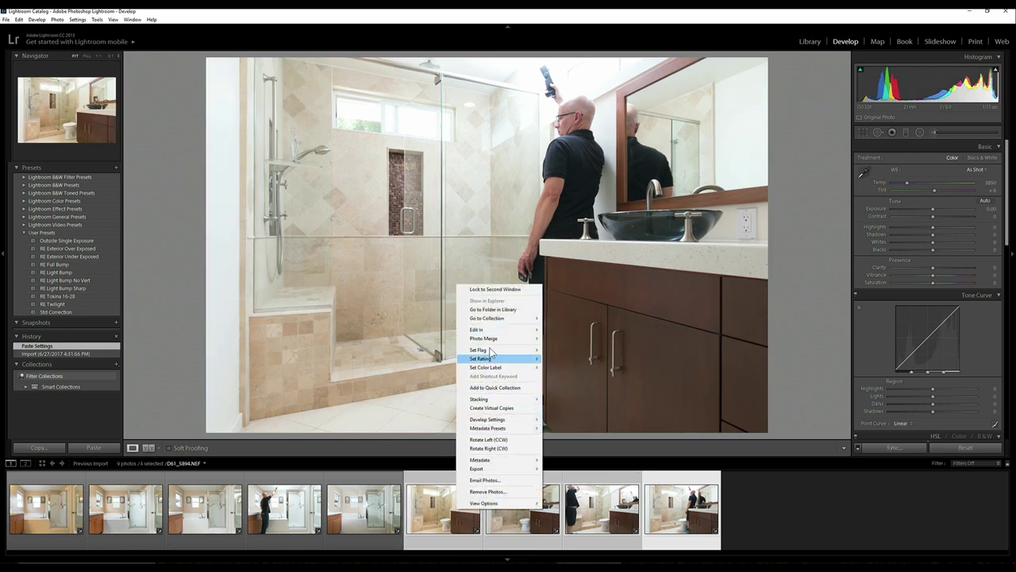
{"action": "mouse_move", "coordinate": [480, 329]}
{"action": "left_click", "coordinate": [425, 376]}
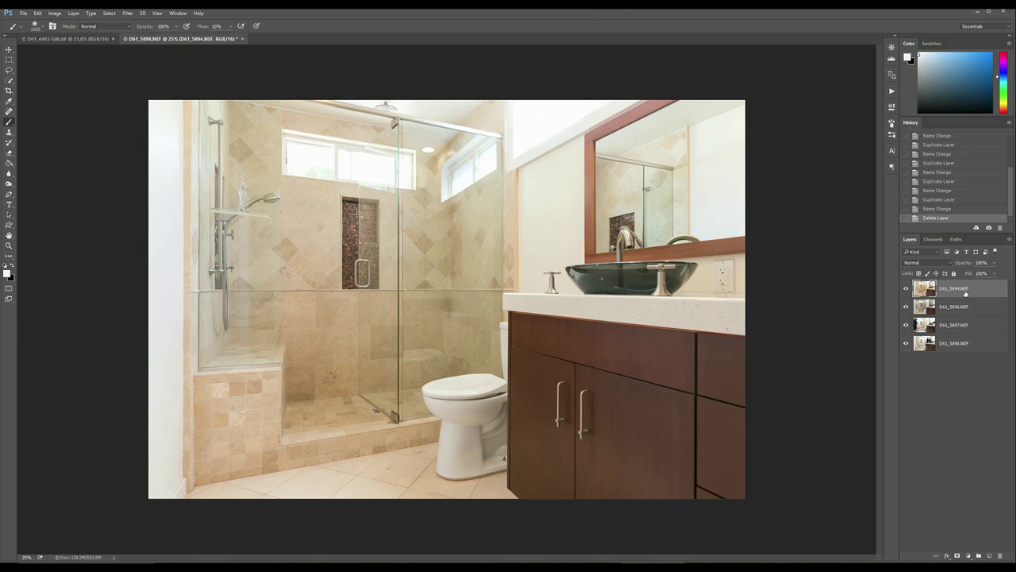
Hide the top D61_5894 layer, move D61_5897 and D61_5898 above D61_5896, and hide D61_5897.
{"action": "left_click", "coordinate": [906, 289]}
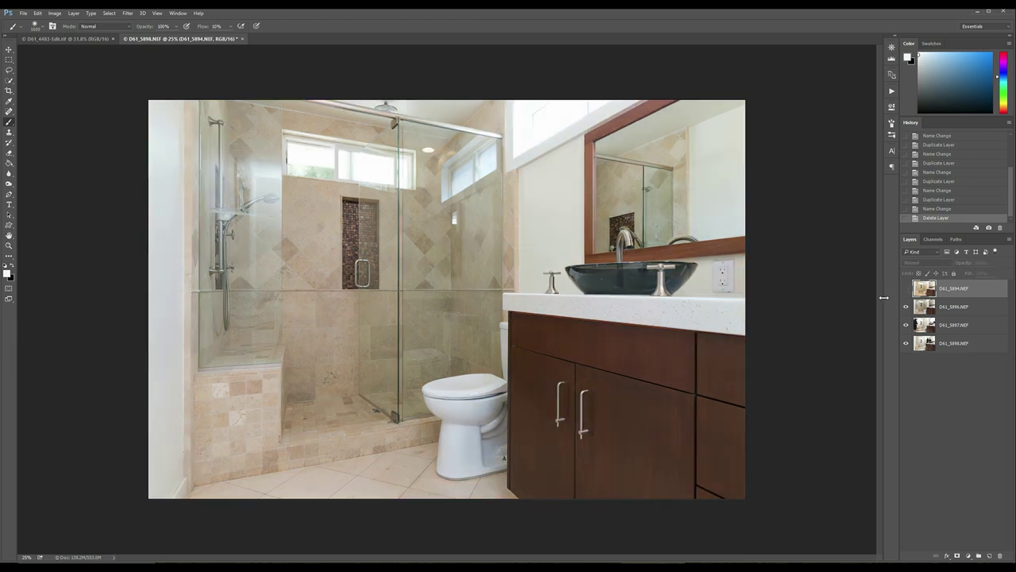
{"action": "left_click", "coordinate": [979, 331]}
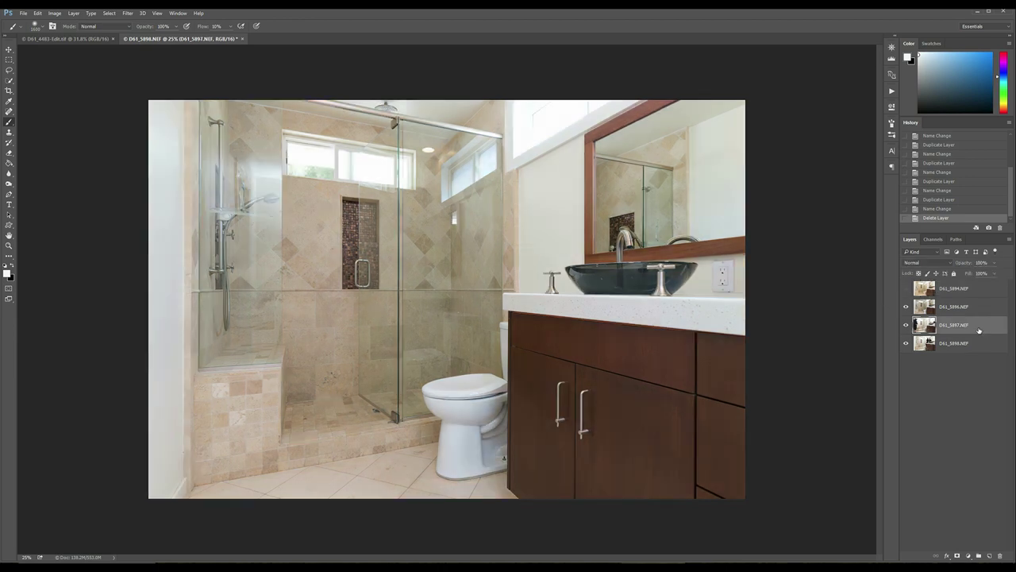
{"action": "left_click", "coordinate": [976, 344], "text": "shift"}
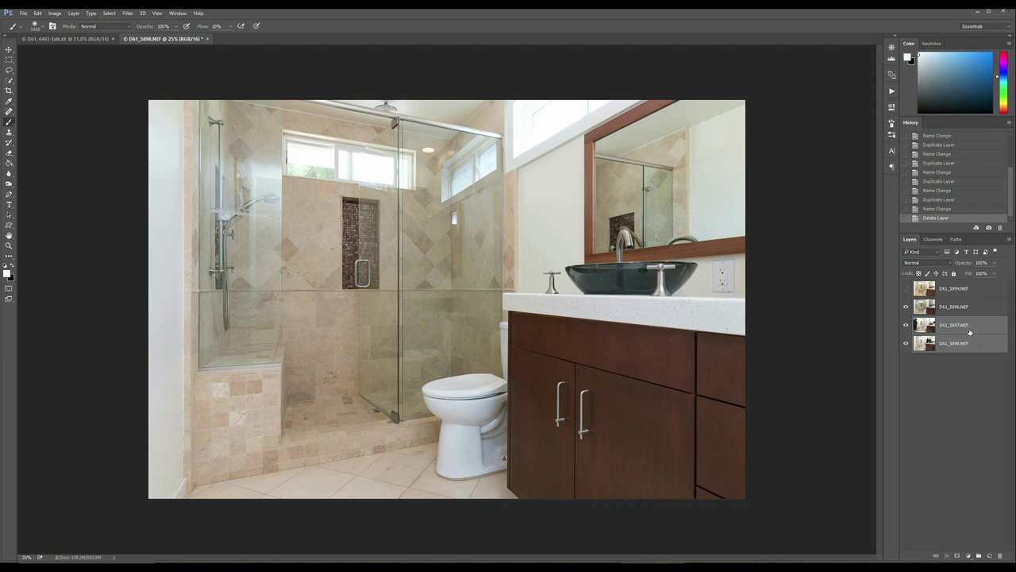
{"action": "left_click_drag", "start_coordinate": [975, 348], "coordinate": [975, 307]}
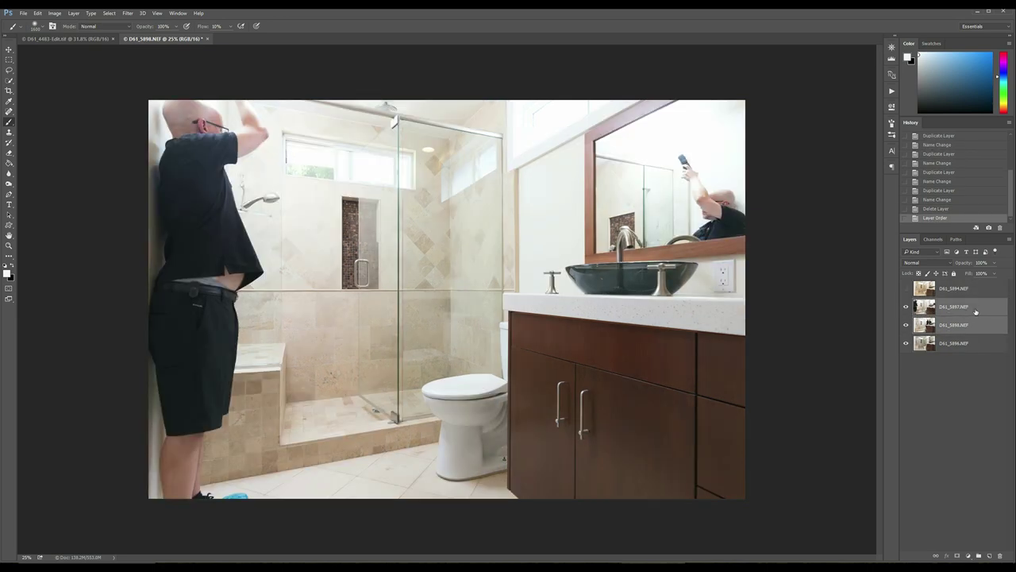
{"action": "left_click", "coordinate": [906, 307]}
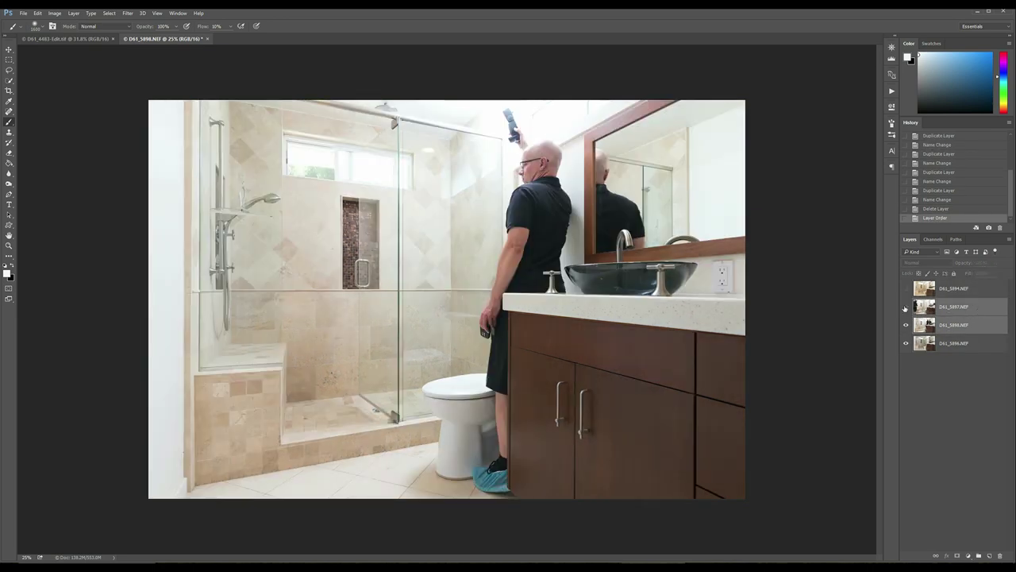
{"action": "left_click", "coordinate": [962, 331]}
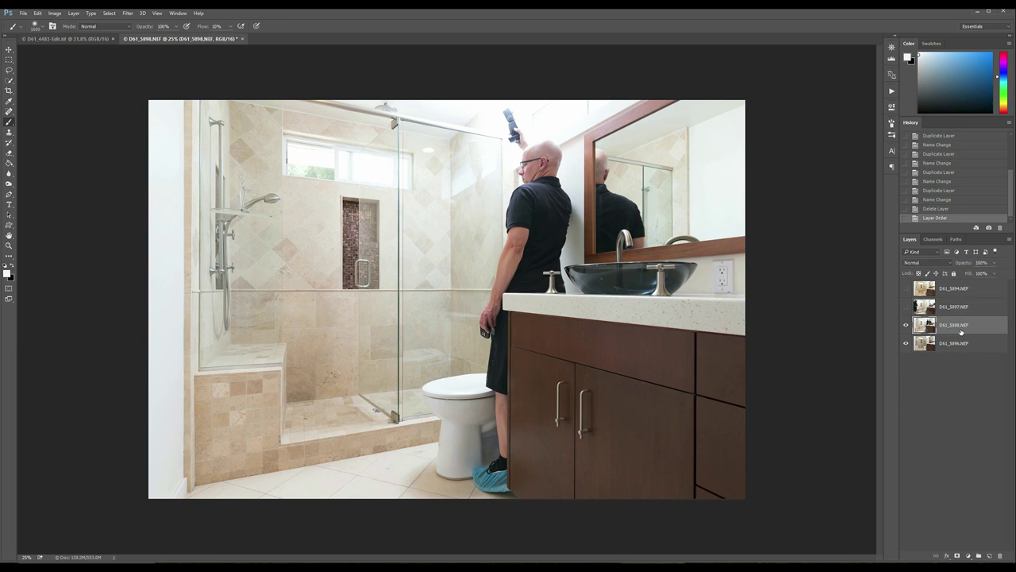
Give D61_5898 a Hide All layer mask and brush its exposure into the shower area.
{"action": "key", "text": "alt+l"}
{"action": "key", "text": "m"}
{"action": "key", "text": "h"}
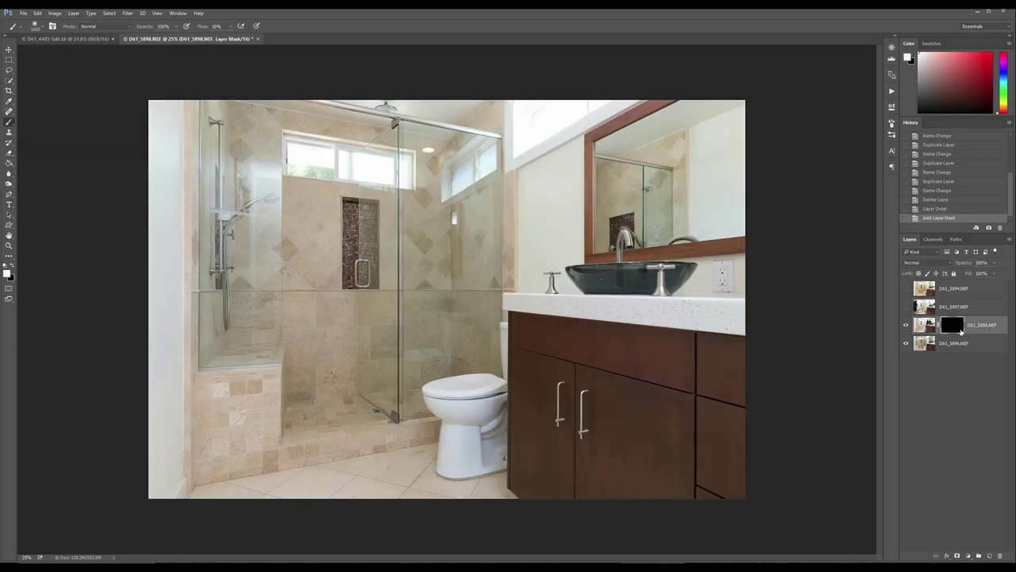
{"action": "mouse_move", "coordinate": [231, 174]}
{"action": "left_mouse_down"}
{"action": "mouse_move", "coordinate": [269, 144]}
{"action": "mouse_move", "coordinate": [269, 209]}
{"action": "mouse_move", "coordinate": [255, 214]}
{"action": "mouse_move", "coordinate": [258, 163]}
{"action": "mouse_move", "coordinate": [258, 213]}
{"action": "mouse_move", "coordinate": [244, 151]}
{"action": "mouse_move", "coordinate": [256, 253]}
{"action": "mouse_move", "coordinate": [248, 125]}
{"action": "mouse_move", "coordinate": [308, 318]}
{"action": "mouse_move", "coordinate": [274, 246]}
{"action": "mouse_move", "coordinate": [285, 358]}
{"action": "mouse_move", "coordinate": [261, 451]}
{"action": "mouse_move", "coordinate": [269, 353]}
{"action": "mouse_move", "coordinate": [254, 409]}
{"action": "mouse_move", "coordinate": [250, 386]}
{"action": "mouse_move", "coordinate": [307, 279]}
{"action": "mouse_move", "coordinate": [318, 222]}
{"action": "mouse_move", "coordinate": [318, 148]}
{"action": "mouse_move", "coordinate": [277, 126]}
{"action": "mouse_move", "coordinate": [281, 142]}
{"action": "mouse_move", "coordinate": [259, 139]}
{"action": "mouse_move", "coordinate": [258, 239]}
{"action": "mouse_move", "coordinate": [232, 148]}
{"action": "mouse_move", "coordinate": [239, 240]}
{"action": "mouse_move", "coordinate": [287, 389]}
{"action": "mouse_move", "coordinate": [344, 345]}
{"action": "mouse_move", "coordinate": [334, 225]}
{"action": "mouse_move", "coordinate": [344, 153]}
{"action": "mouse_move", "coordinate": [350, 381]}
{"action": "mouse_move", "coordinate": [317, 403]}
{"action": "mouse_move", "coordinate": [281, 354]}
{"action": "mouse_move", "coordinate": [253, 345]}
{"action": "mouse_move", "coordinate": [290, 118]}
{"action": "left_mouse_up"}
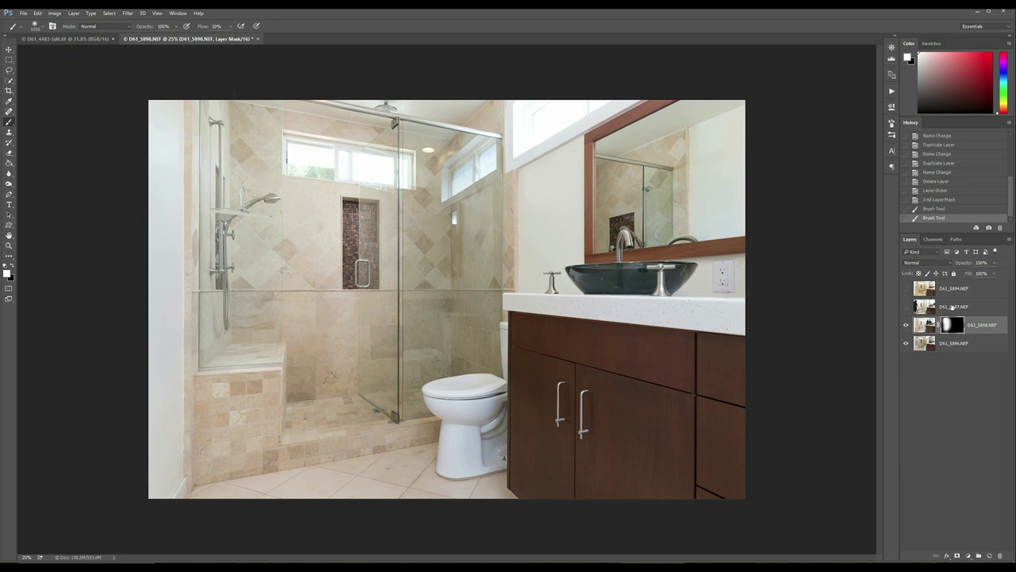
Show D61_5897, add a Hide All mask to it, and brush it over the glass door.
{"action": "left_click", "coordinate": [907, 307]}
{"action": "left_click", "coordinate": [953, 306]}
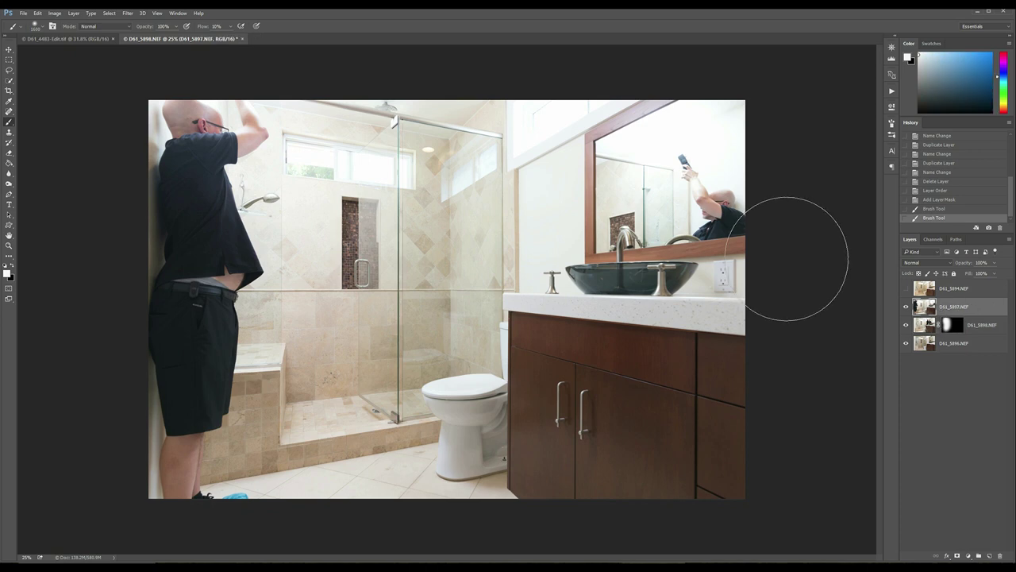
{"action": "key", "text": "alt+l"}
{"action": "key", "text": "m"}
{"action": "key", "text": "h"}
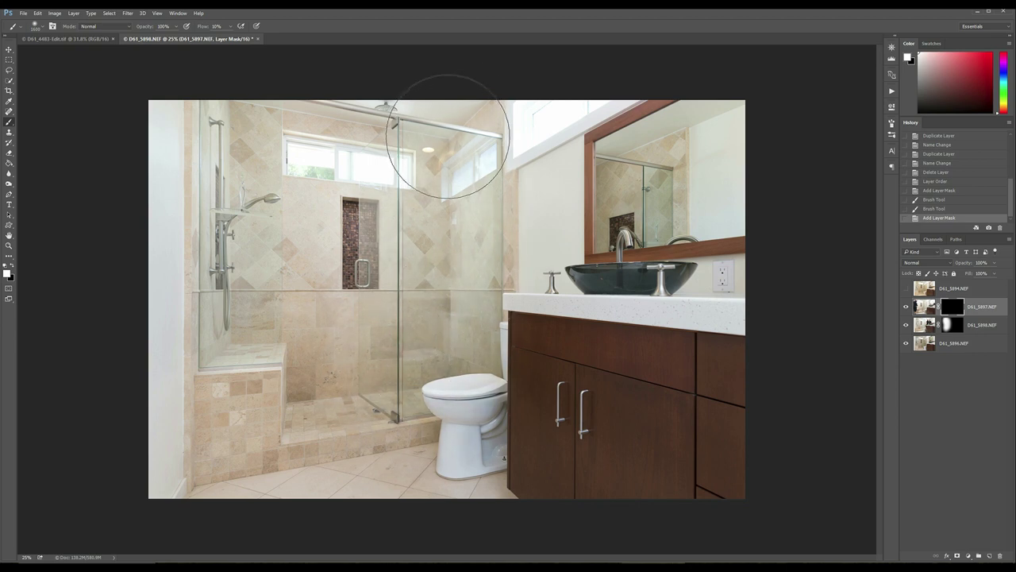
{"action": "mouse_move", "coordinate": [431, 136]}
{"action": "left_mouse_down"}
{"action": "mouse_move", "coordinate": [437, 198]}
{"action": "mouse_move", "coordinate": [419, 267]}
{"action": "mouse_move", "coordinate": [422, 326]}
{"action": "left_mouse_up"}
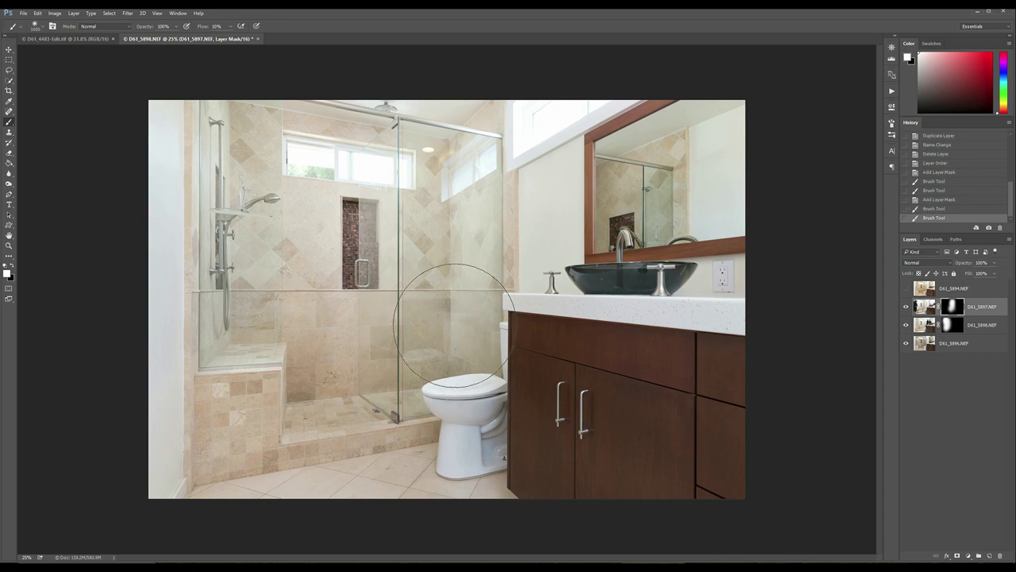
Zoom into the shower, toggle D61_5897 off and on to compare, then fit the image.
{"action": "key", "text": "z"}
{"action": "left_click", "coordinate": [425, 375]}
{"action": "left_click", "coordinate": [424, 374]}
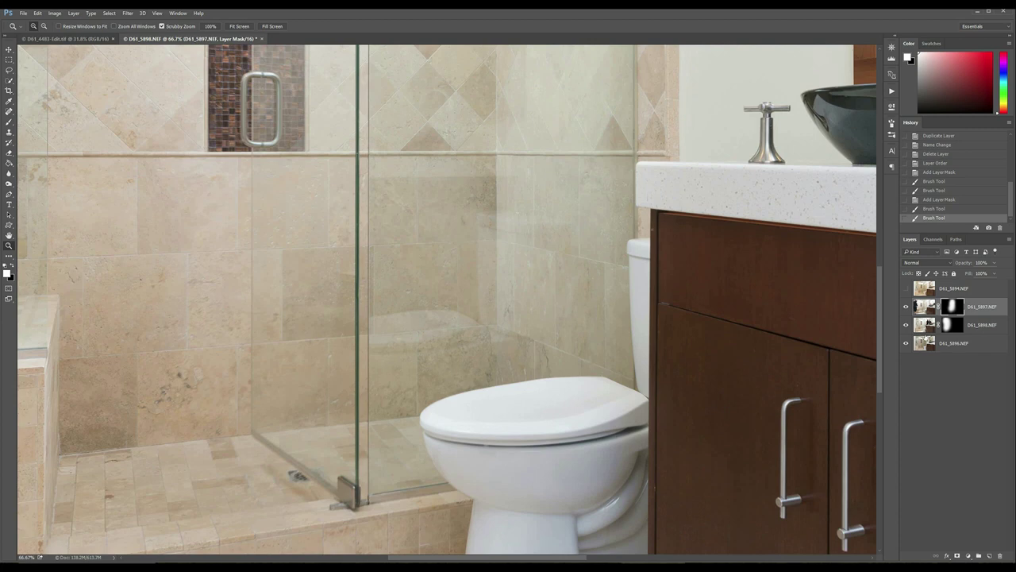
{"action": "left_click", "coordinate": [905, 306]}
{"action": "left_click", "coordinate": [906, 307]}
{"action": "key", "text": "ctrl+0"}
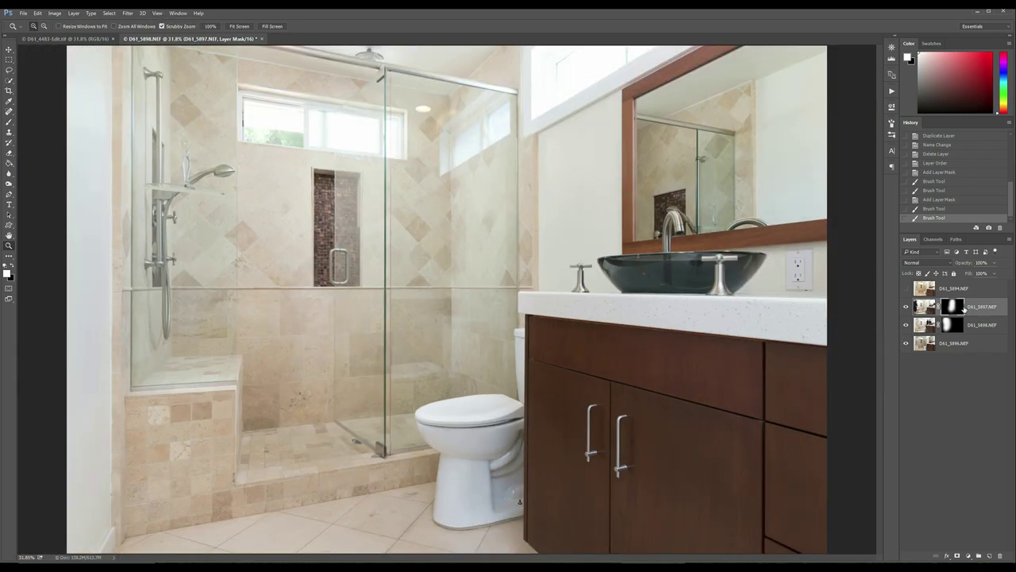
Brush more D61_5897 over the upper shower glass, window and toilet area; show D61_5894.
{"action": "key", "text": "b"}
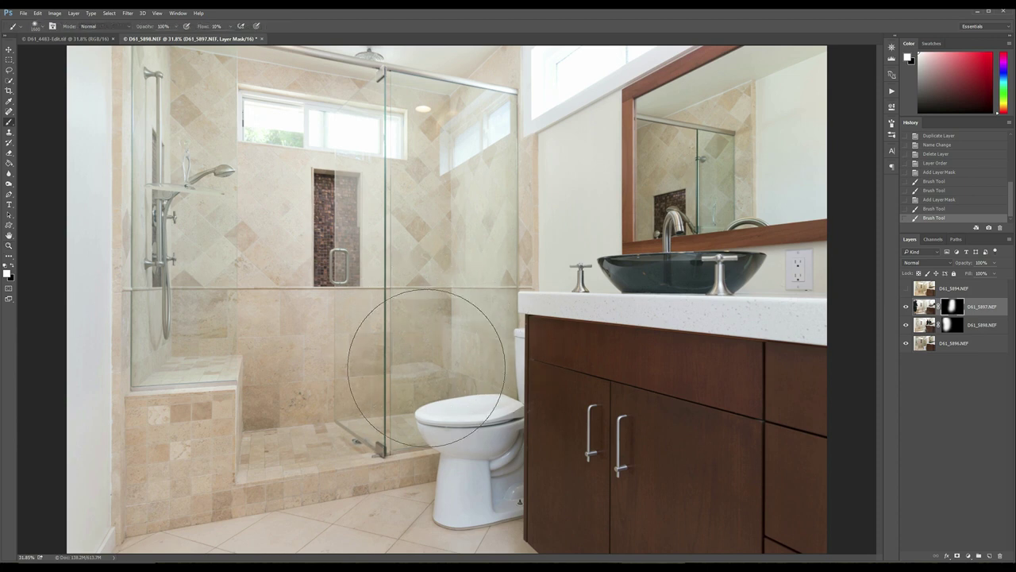
{"action": "mouse_move", "coordinate": [472, 125]}
{"action": "left_mouse_down"}
{"action": "mouse_move", "coordinate": [485, 183]}
{"action": "mouse_move", "coordinate": [482, 124]}
{"action": "left_mouse_up"}
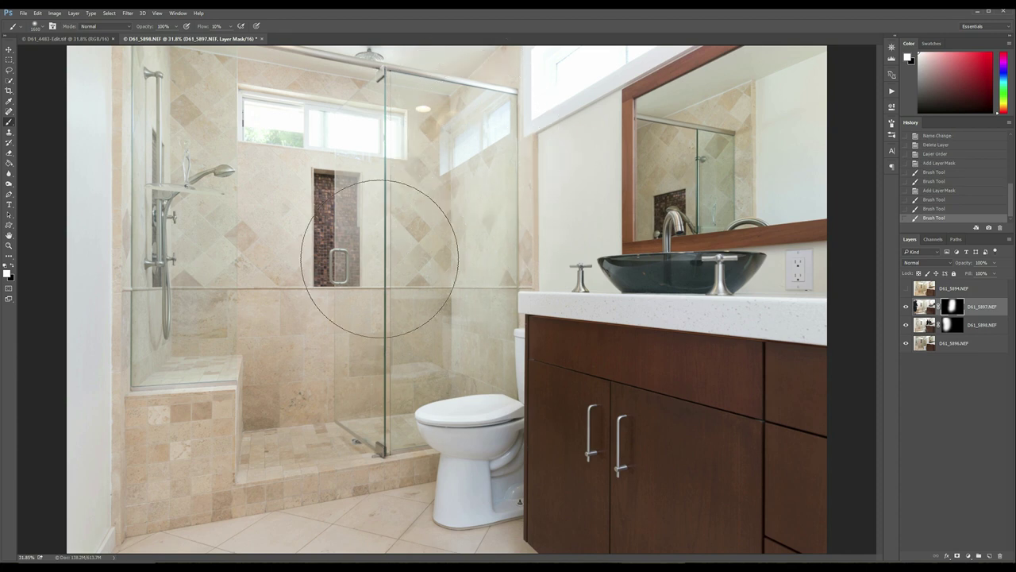
{"action": "left_click_drag", "start_coordinate": [451, 357], "coordinate": [433, 363]}
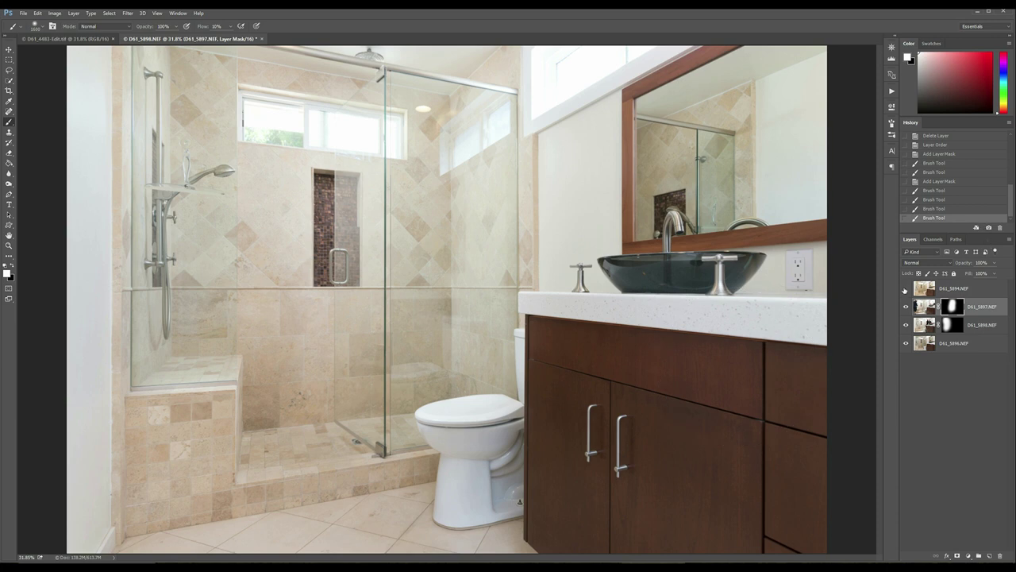
{"action": "left_click", "coordinate": [905, 289]}
Set the D61_5894 layer's blend mode to Luminosity and give it a Hide All mask.
{"action": "left_click", "coordinate": [945, 291]}
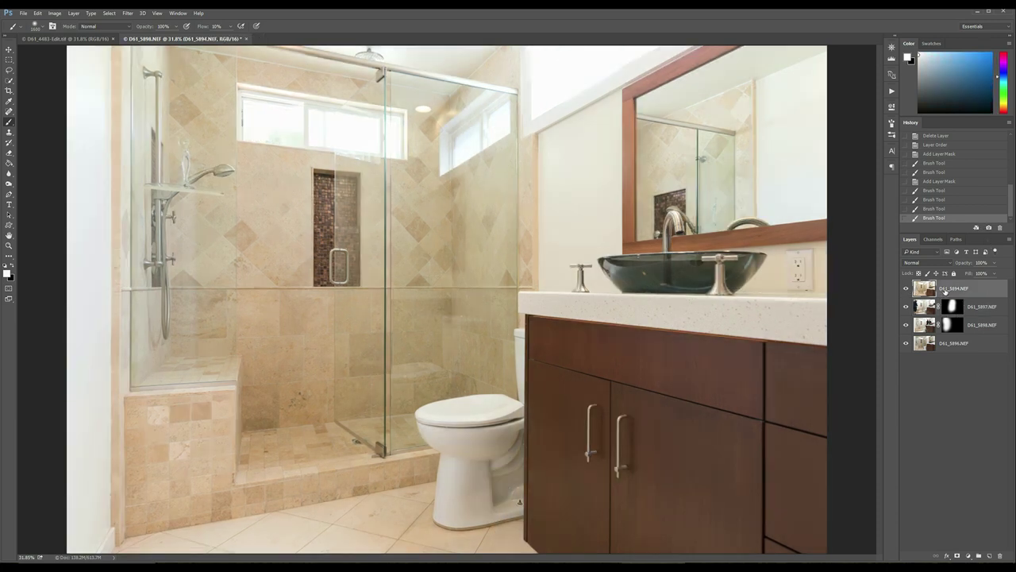
{"action": "left_click", "coordinate": [925, 262]}
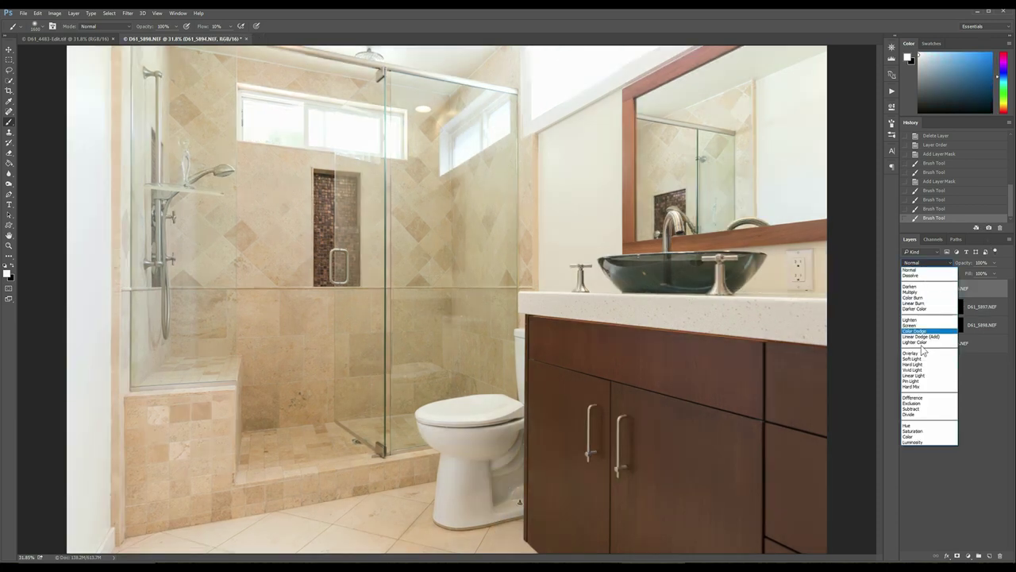
{"action": "left_click", "coordinate": [920, 442]}
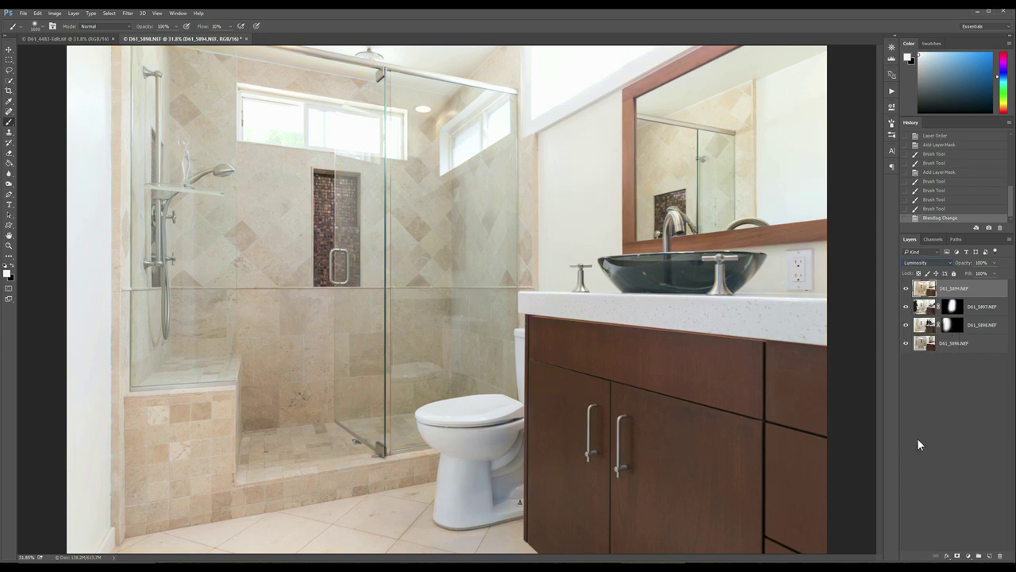
{"action": "key", "text": "ctrl+minus"}
{"action": "key", "text": "ctrl+minus"}
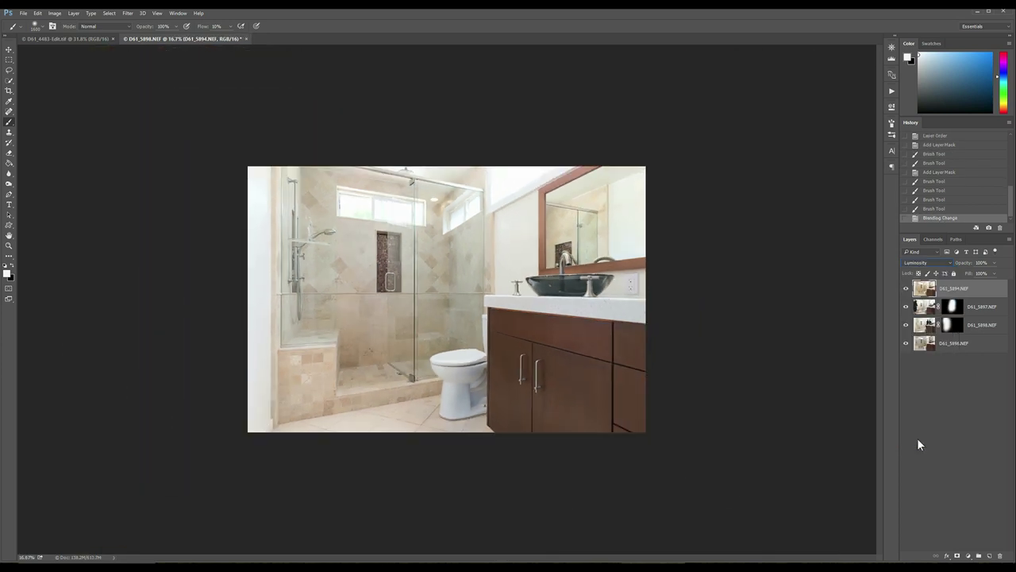
{"action": "key", "text": "ctrl+plus"}
{"action": "key", "text": "alt+l"}
{"action": "key", "text": "Escape"}
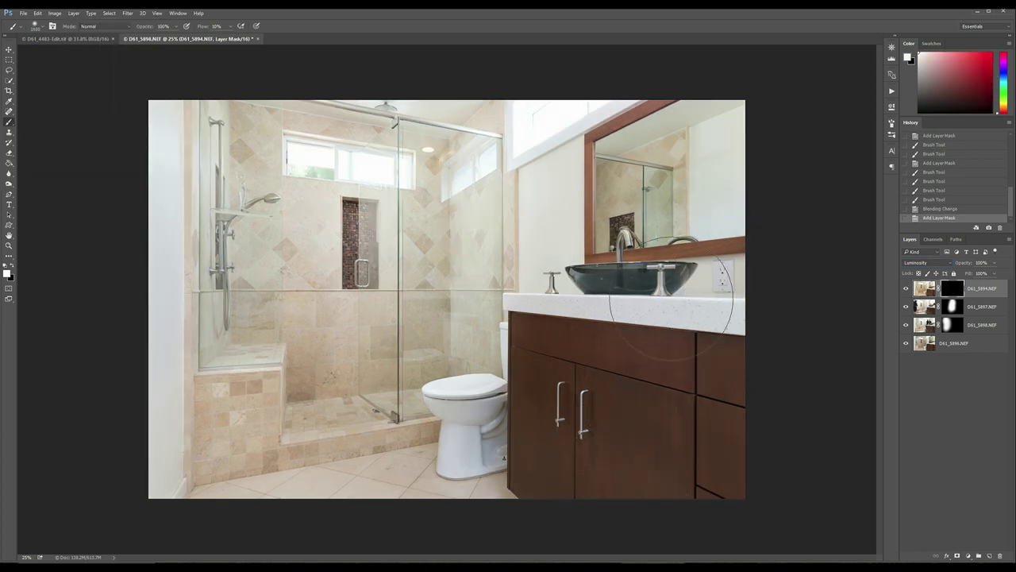
Paint the D61_5894 exposure back in over the mirror and vanity on its mask.
{"action": "mouse_move", "coordinate": [650, 166]}
{"action": "left_mouse_down"}
{"action": "mouse_move", "coordinate": [658, 182]}
{"action": "mouse_move", "coordinate": [701, 167]}
{"action": "mouse_move", "coordinate": [605, 197]}
{"action": "mouse_move", "coordinate": [545, 113]}
{"action": "mouse_move", "coordinate": [511, 200]}
{"action": "mouse_move", "coordinate": [488, 205]}
{"action": "left_mouse_up"}
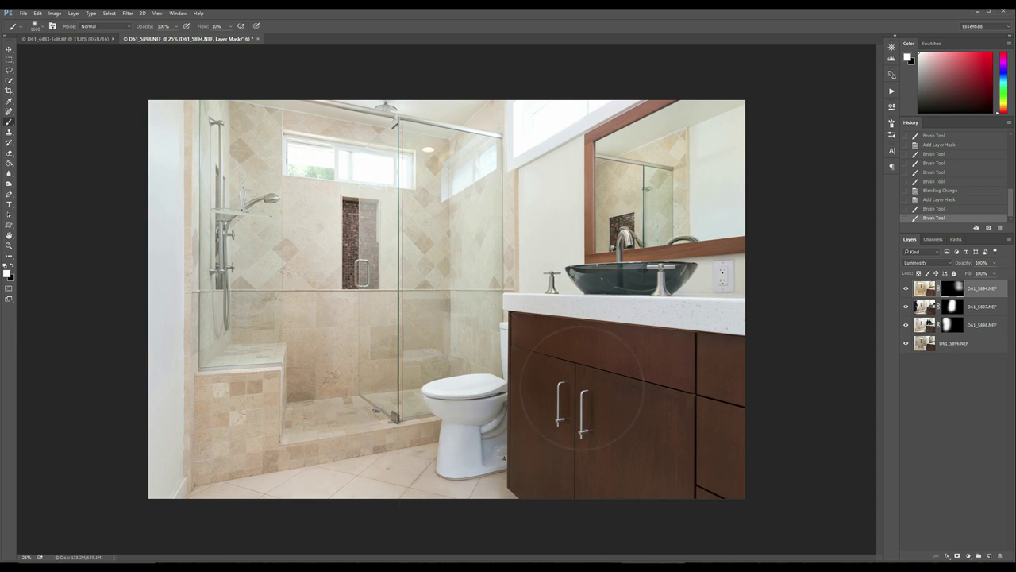
{"action": "mouse_move", "coordinate": [577, 354]}
{"action": "left_mouse_down"}
{"action": "mouse_move", "coordinate": [675, 334]}
{"action": "mouse_move", "coordinate": [576, 386]}
{"action": "left_mouse_up"}
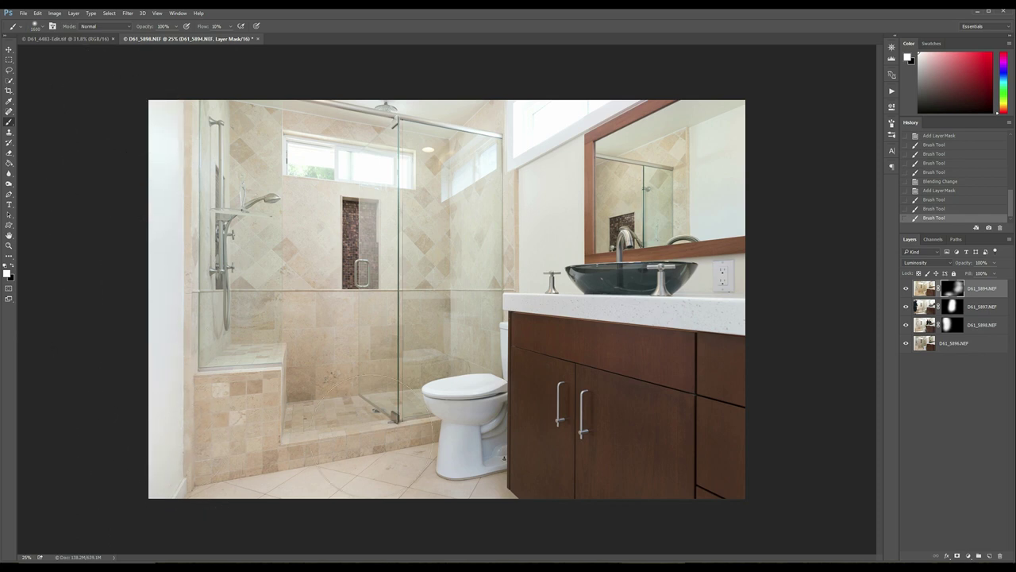
{"action": "left_click_drag", "start_coordinate": [441, 451], "coordinate": [726, 470]}
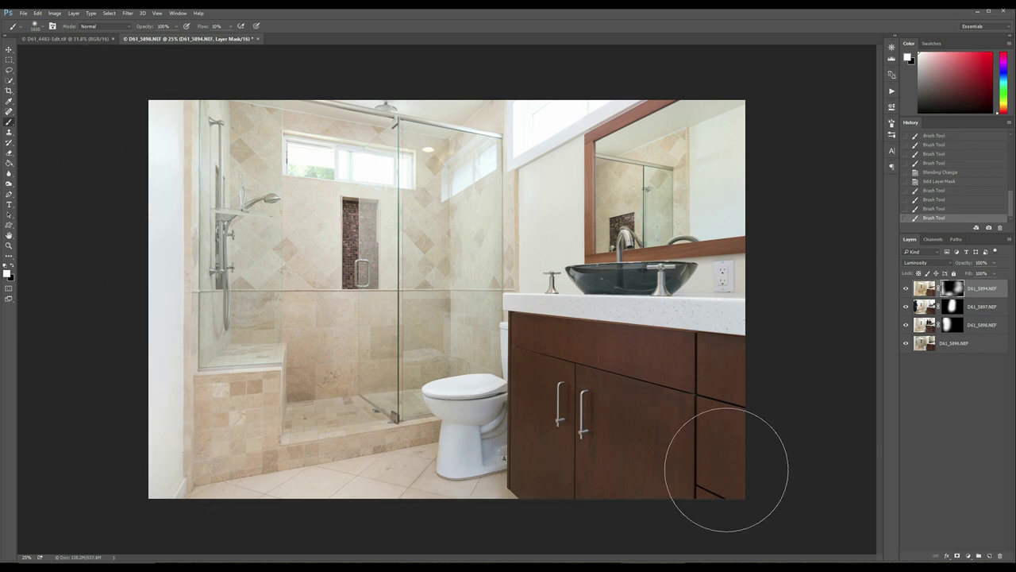
Flatten the image, save it as D61_5894-Edit.tif, and return to Lightroom.
{"action": "key", "text": "alt+l"}
{"action": "key", "text": "f"}
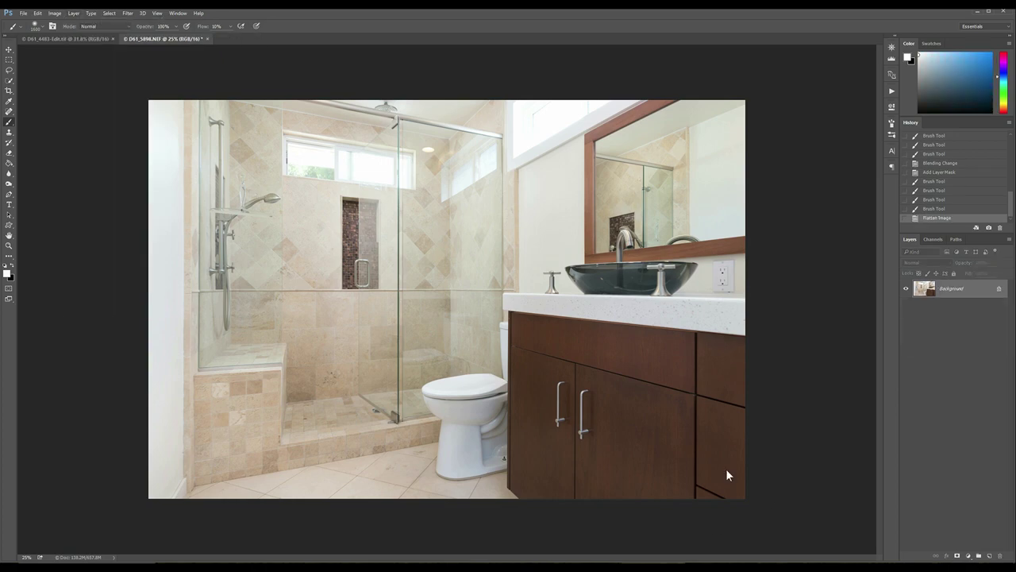
{"action": "key", "text": "ctrl+s"}
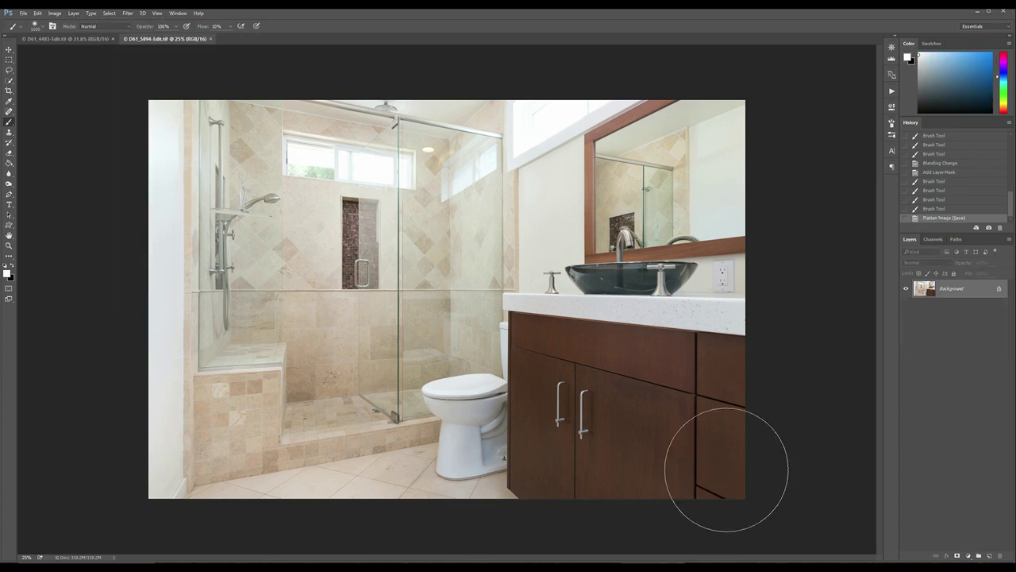
{"action": "key", "text": "alt+Tab"}
{"action": "key", "text": "alt+Tab"}
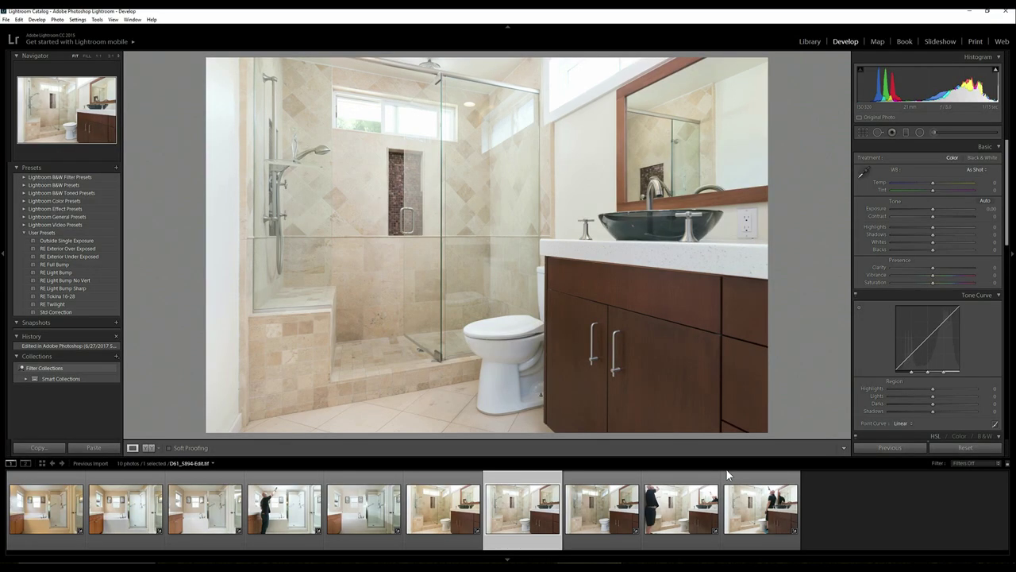
Apply the RE Light Bump preset, then set Blacks -61, Highlights -72 and Whites +31.
{"action": "left_click", "coordinate": [79, 280]}
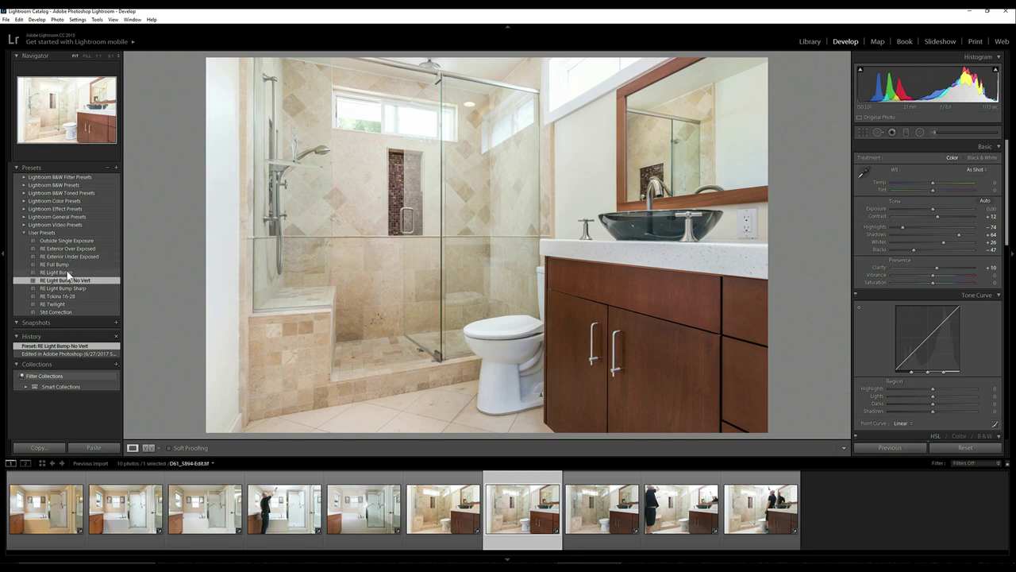
{"action": "left_click", "coordinate": [67, 272]}
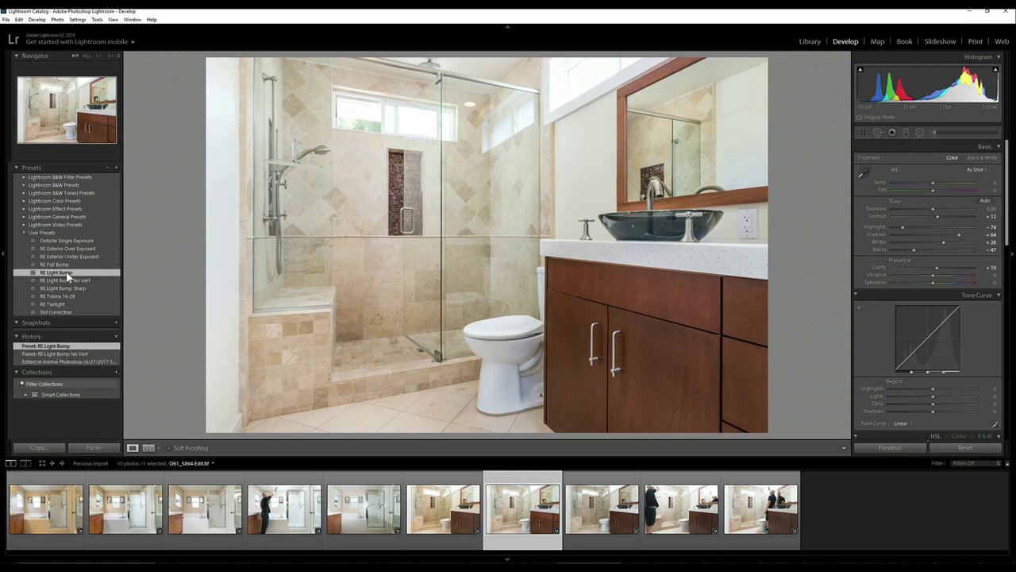
{"action": "left_click", "coordinate": [908, 248]}
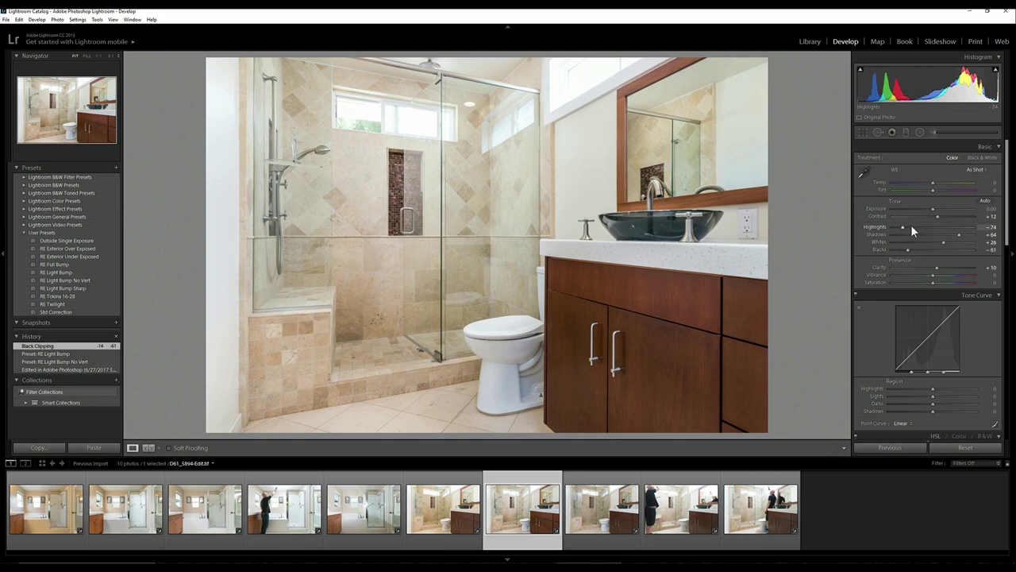
{"action": "left_click_drag", "start_coordinate": [909, 226], "coordinate": [903, 226]}
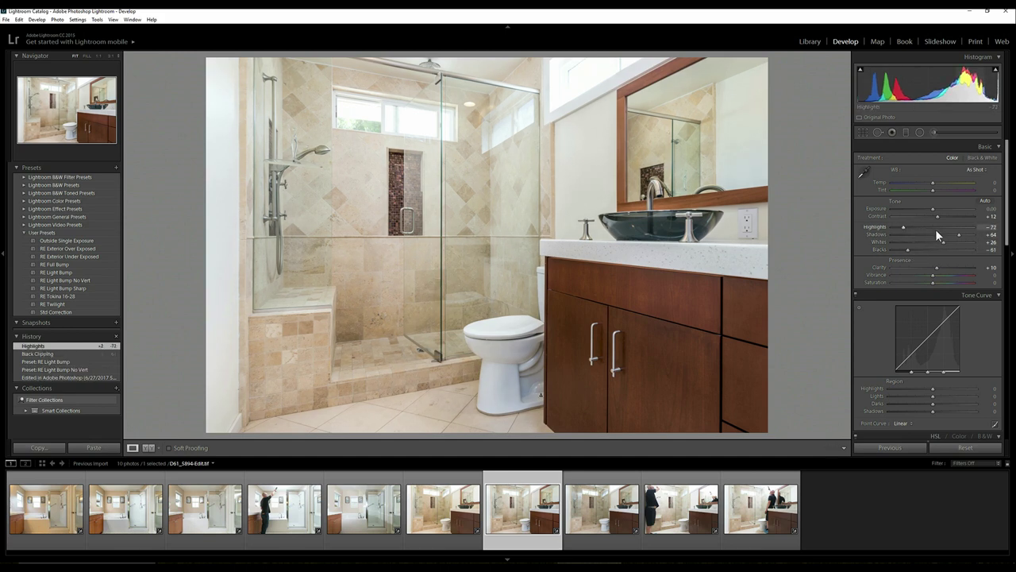
{"action": "key", "text": "Up"}
{"action": "key", "text": "Up"}
{"action": "key", "text": "Up"}
{"action": "key", "text": "Up"}
{"action": "key", "text": "Up"}
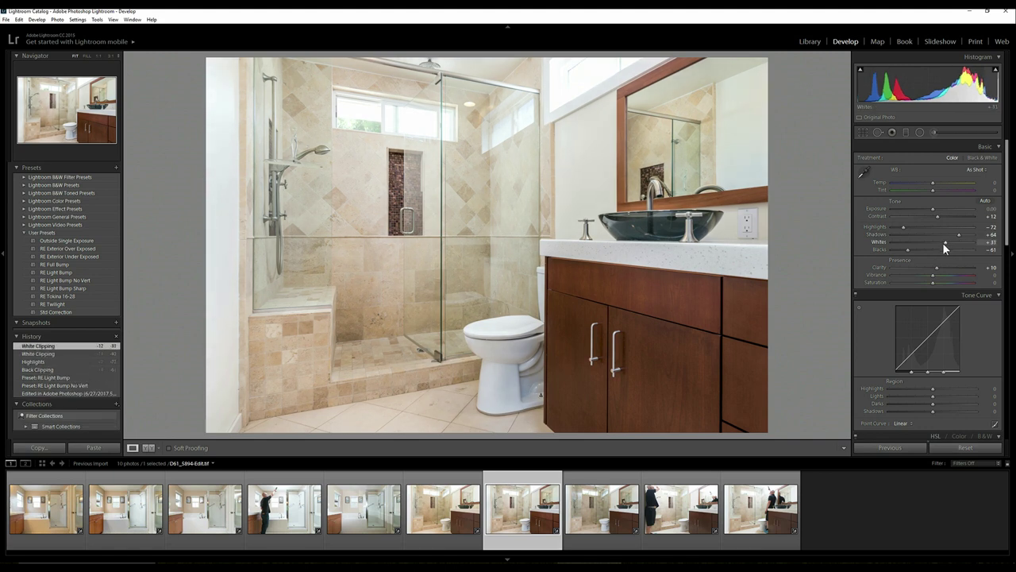
{"action": "left_click", "coordinate": [455, 516]}
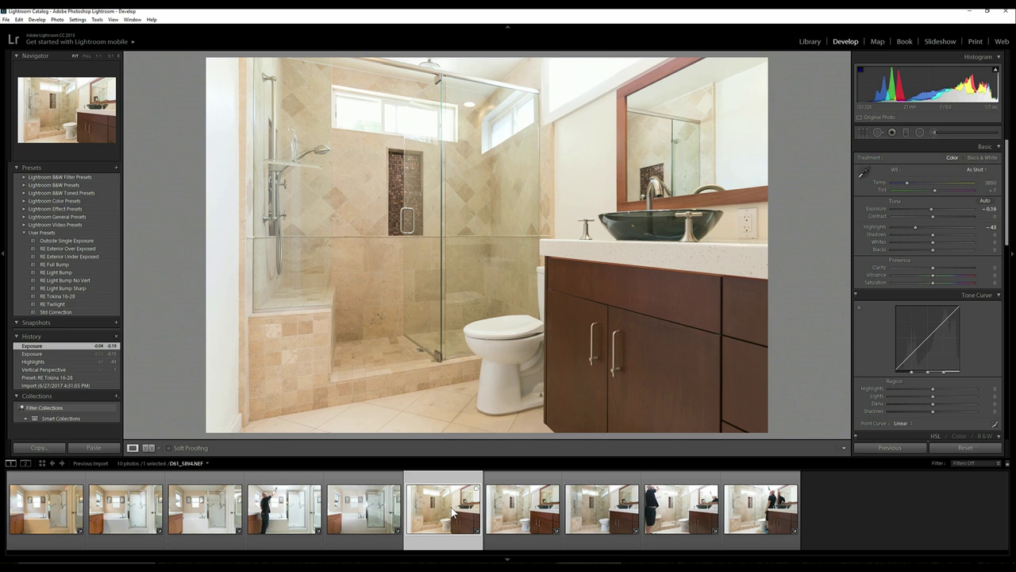
{"action": "left_click", "coordinate": [601, 513]}
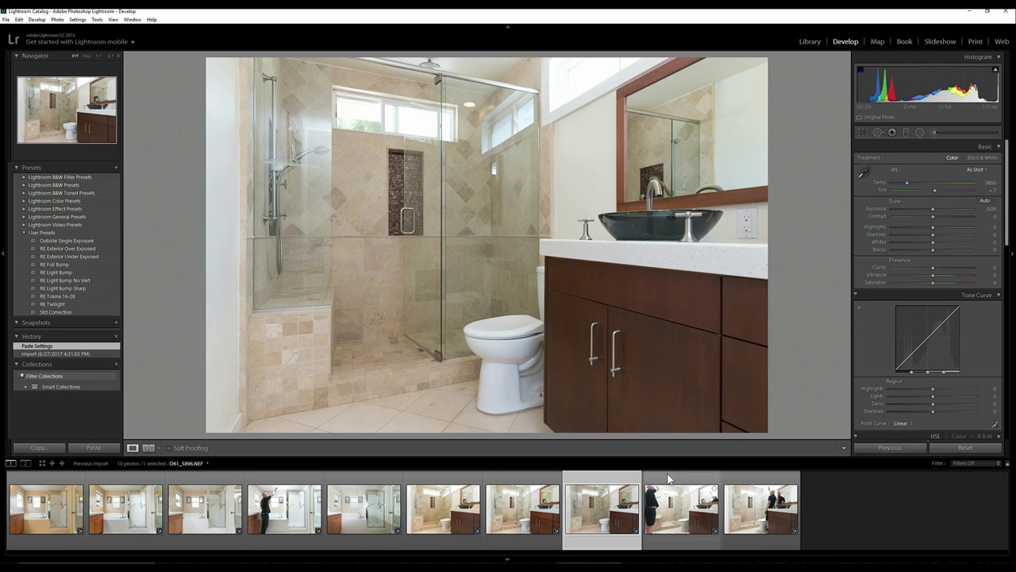
{"action": "left_click", "coordinate": [673, 510]}
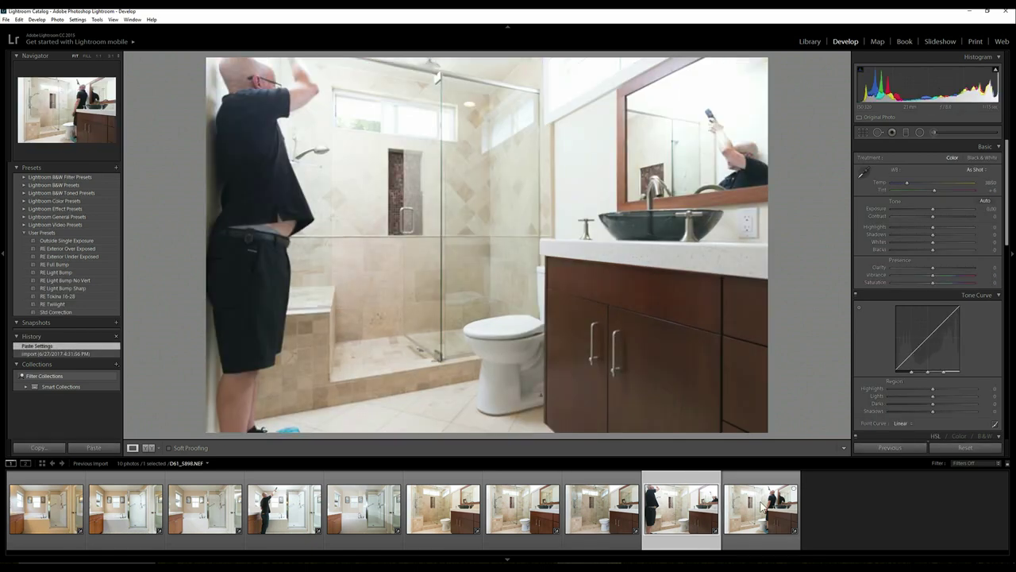
{"action": "left_click", "coordinate": [763, 507]}
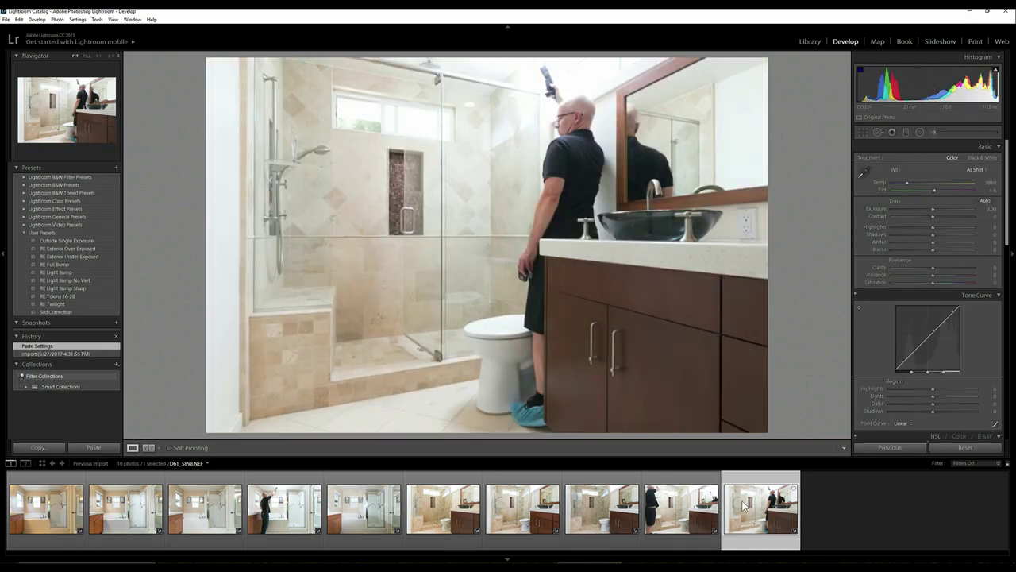
{"action": "left_click", "coordinate": [527, 523]}
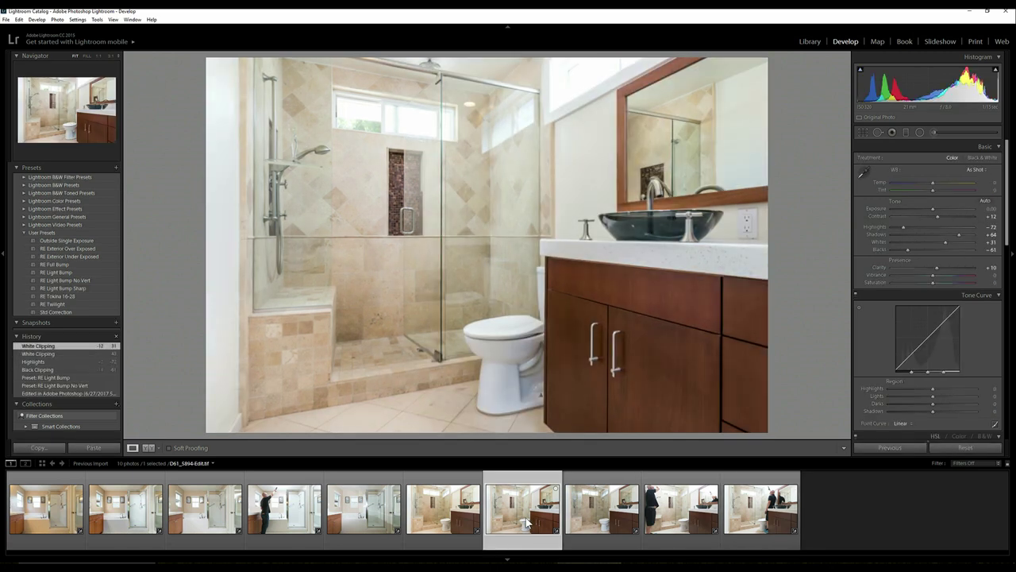